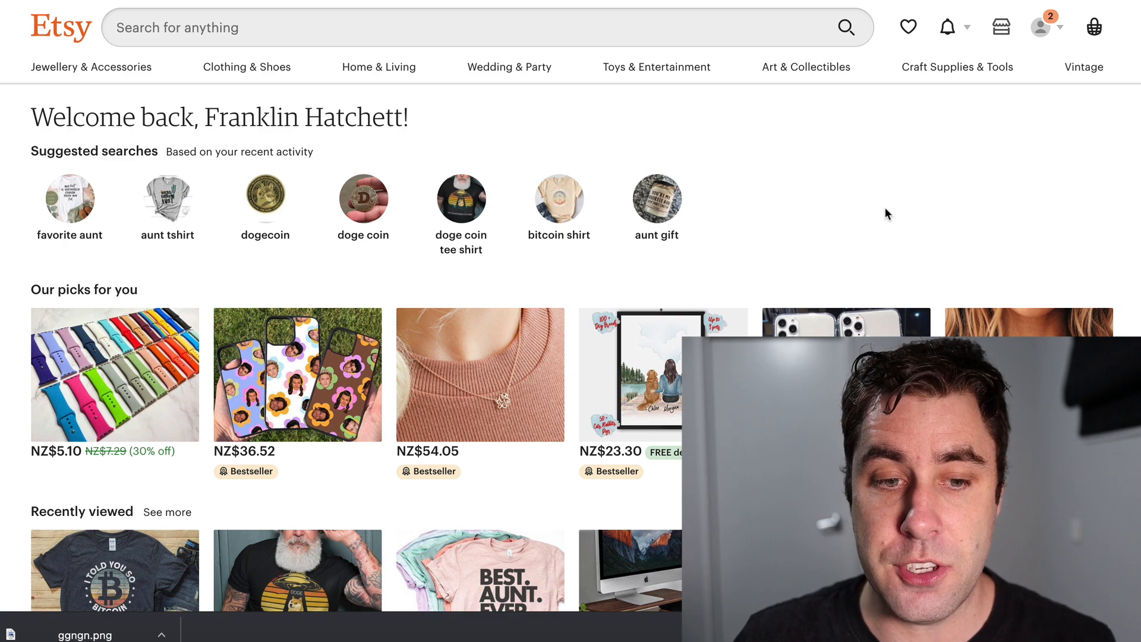
# Look through the Etsy home page's category menus and recommended products for product ideas.
pyautogui.moveTo(92, 68)
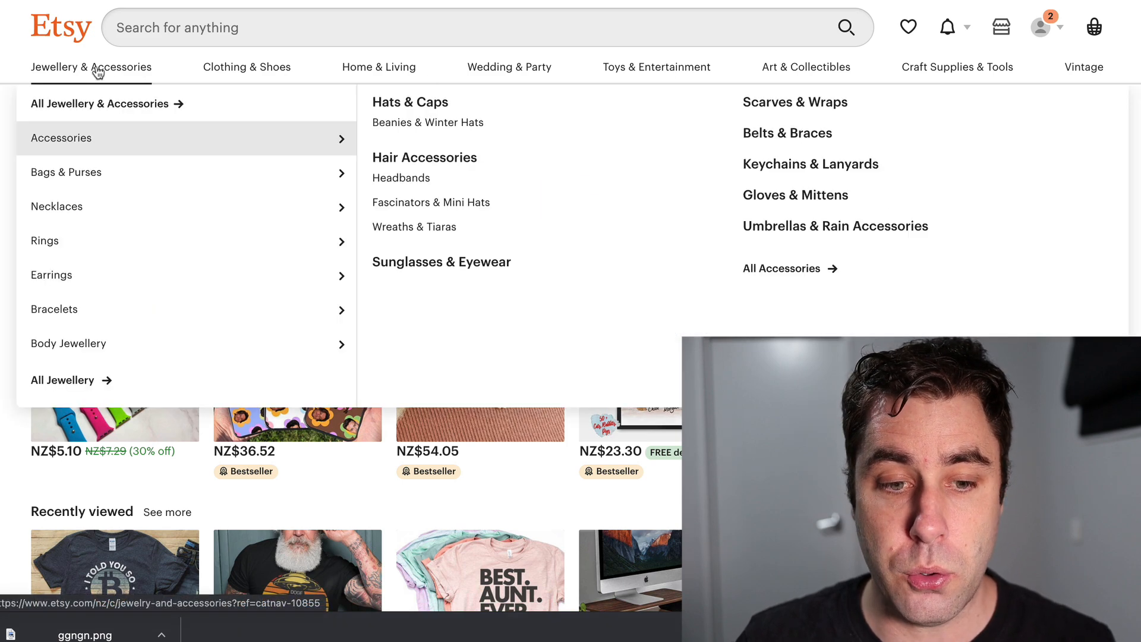
pyautogui.moveTo(224, 69)
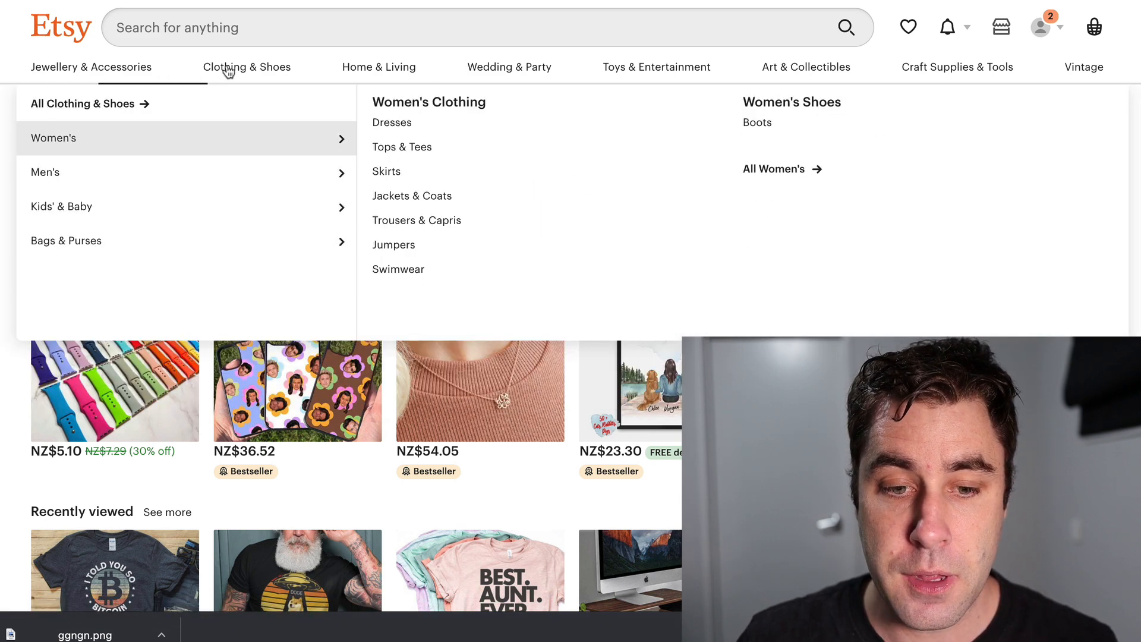
pyautogui.moveTo(255, 196)
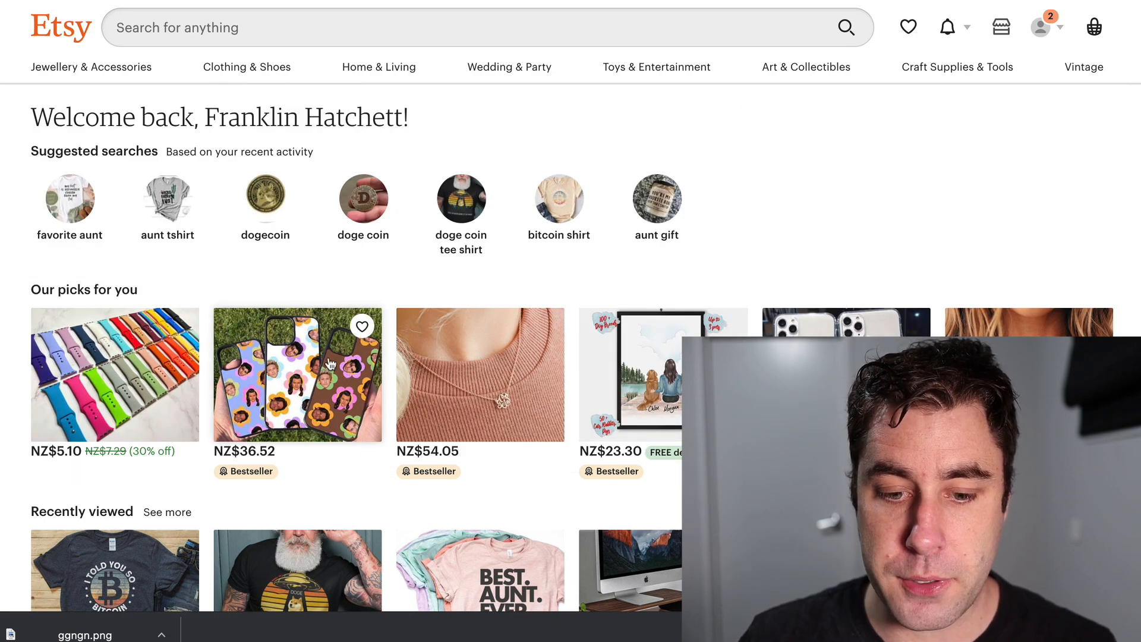
pyautogui.scroll(-3, 335, 363)
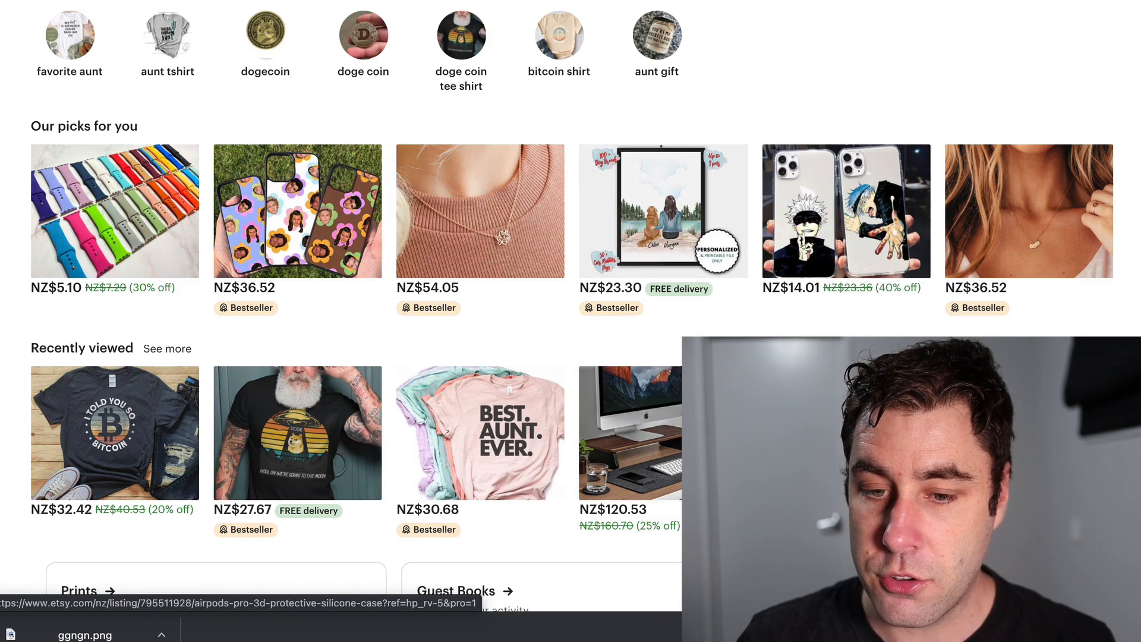
pyautogui.scroll(3, 794, 205)
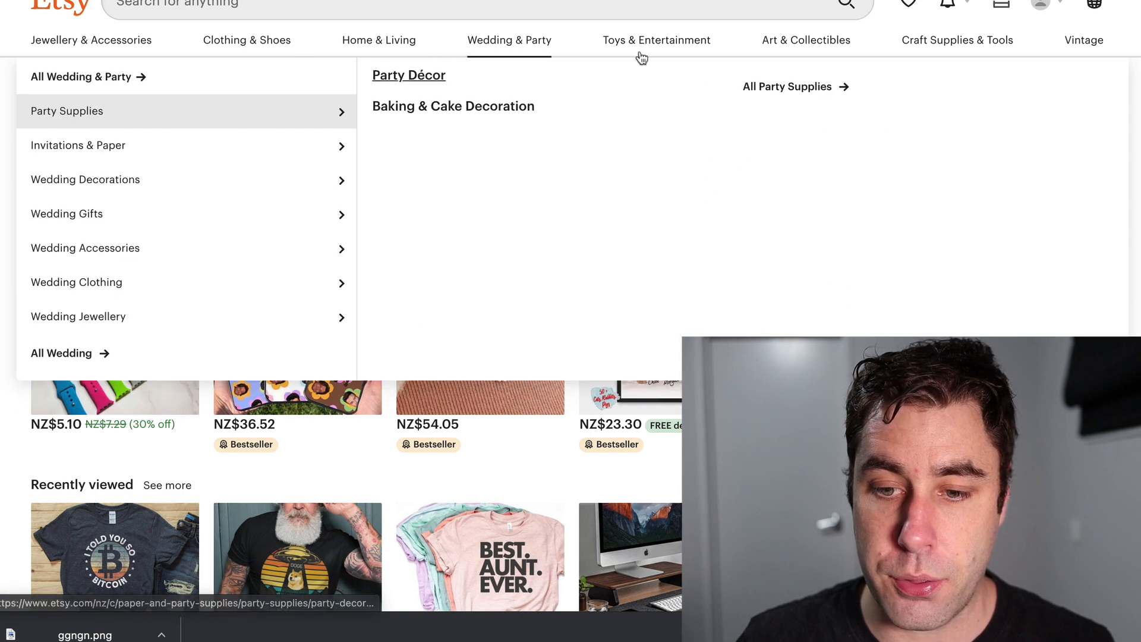
pyautogui.moveTo(962, 42)
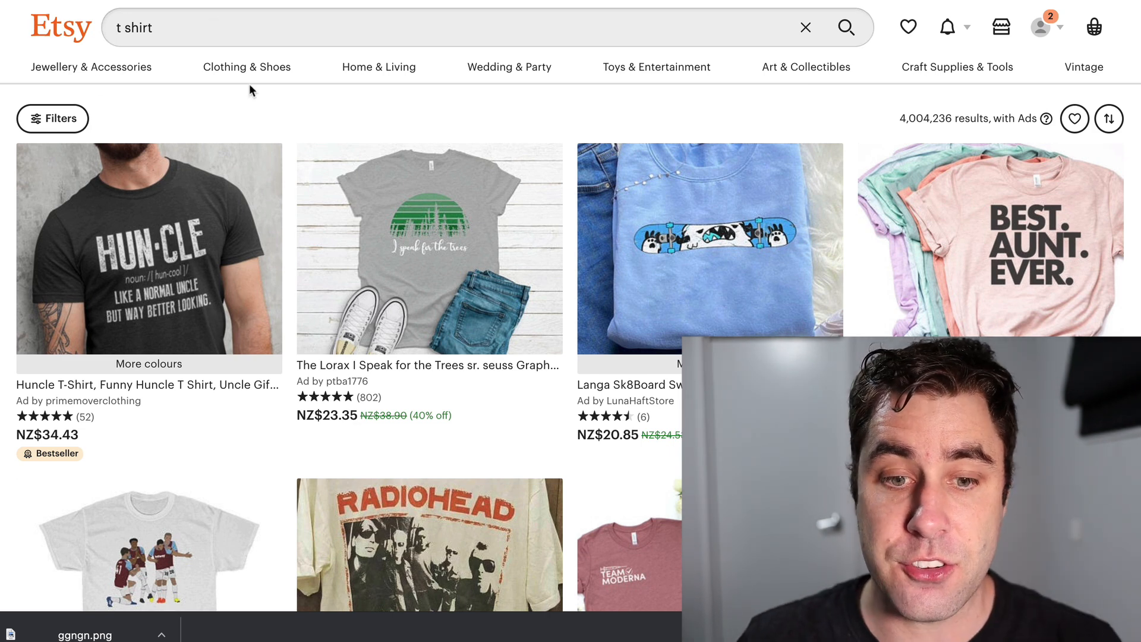
# Browse the "t shirt" search results on Etsy, examining the designs, prices, review counts and Bestseller labels.
pyautogui.scroll(-10, 364, 90)
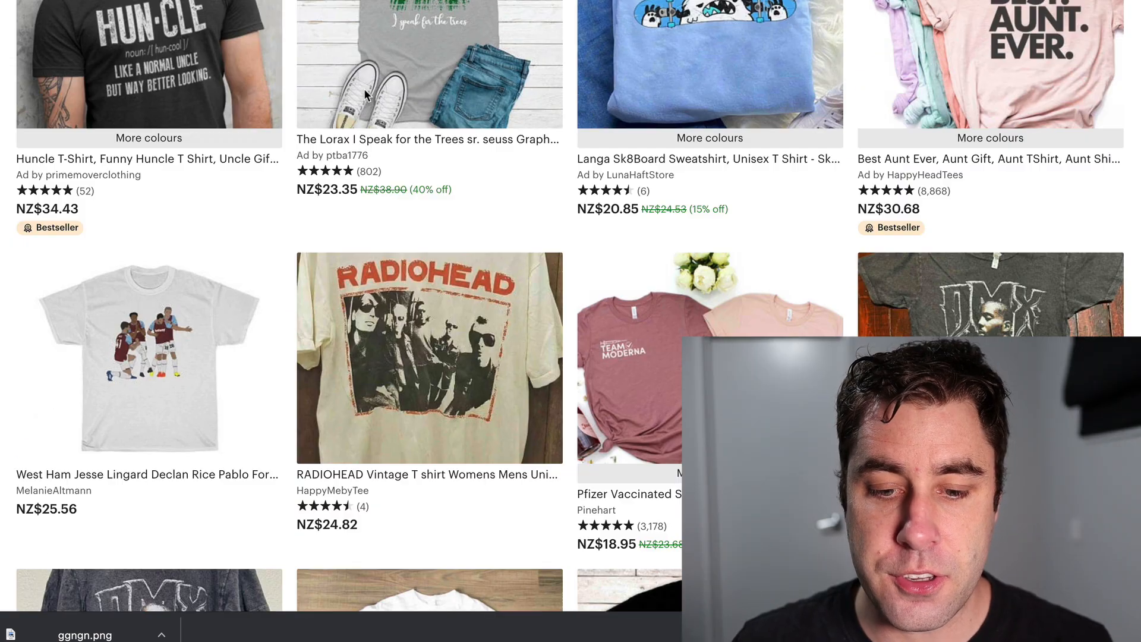
pyautogui.scroll(-10, 370, 92)
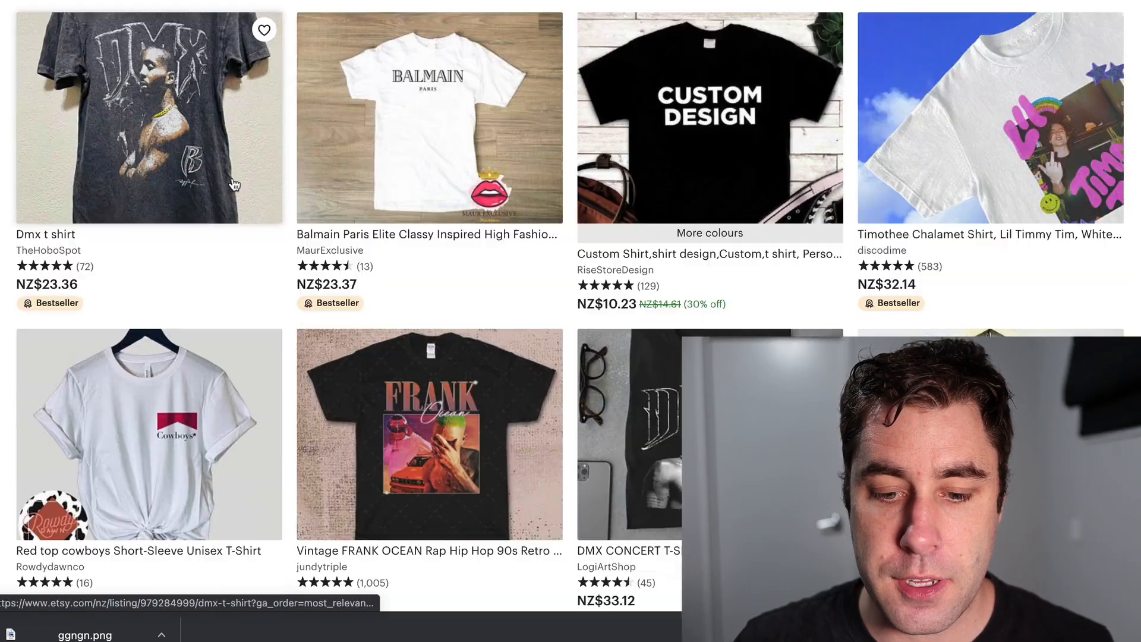
pyautogui.scroll(-8, 597, 248)
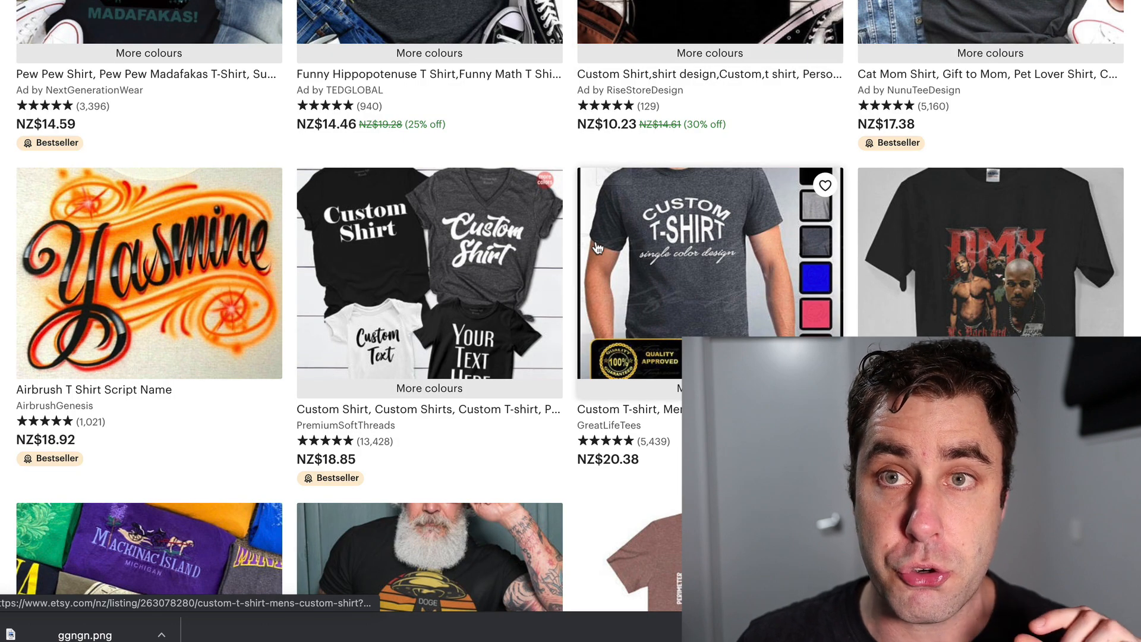
pyautogui.scroll(-5, 598, 248)
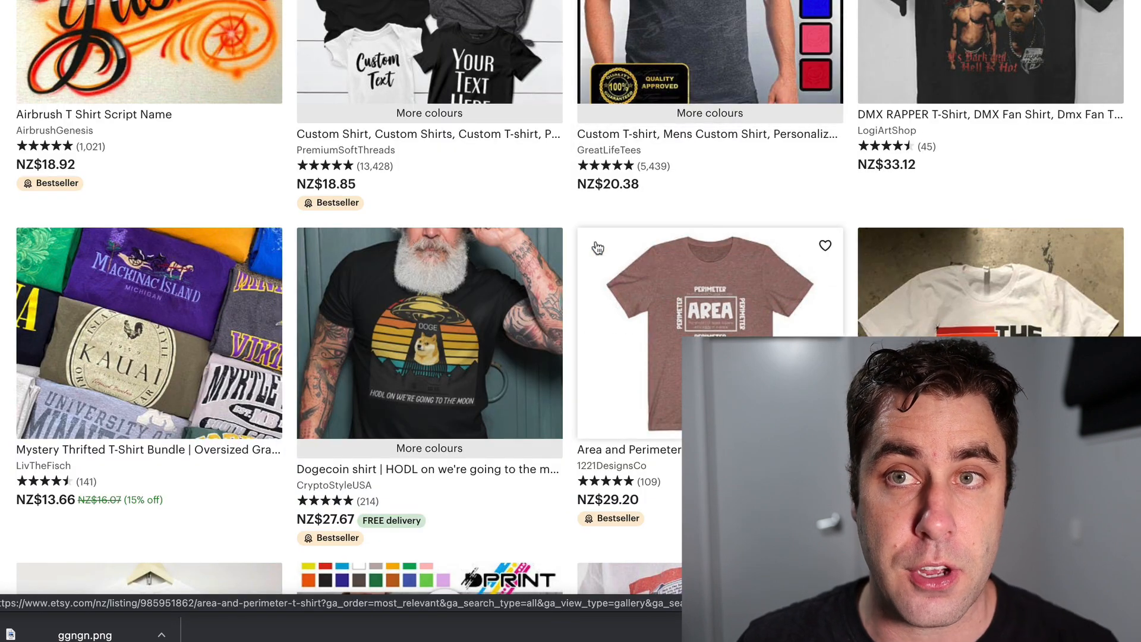
pyautogui.scroll(-10, 430, 212)
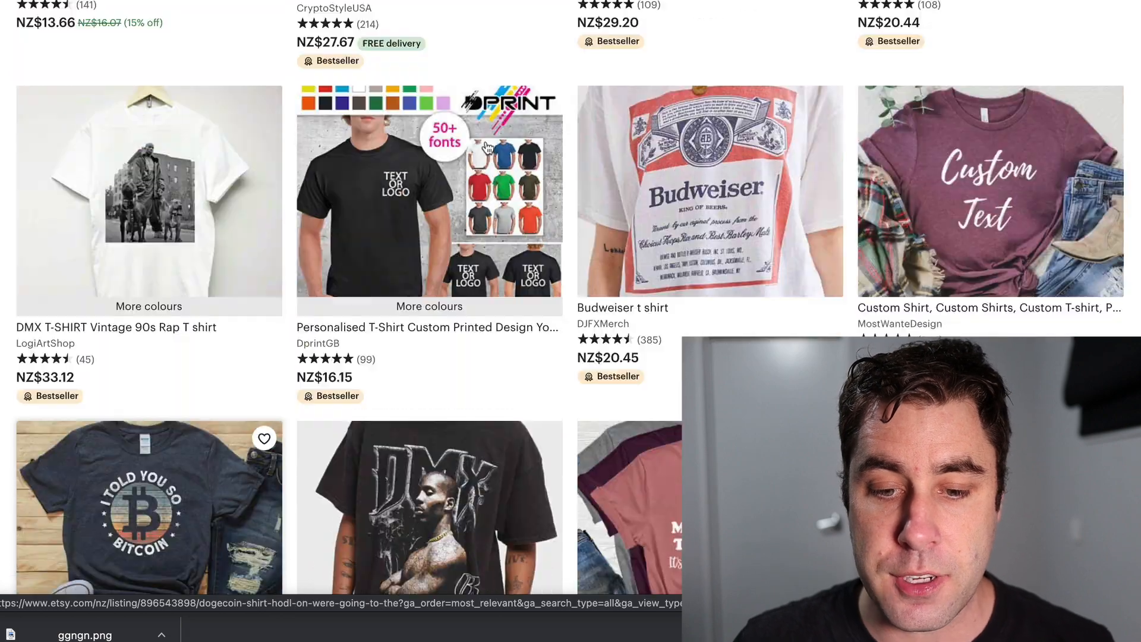
pyautogui.scroll(-11, 440, 196)
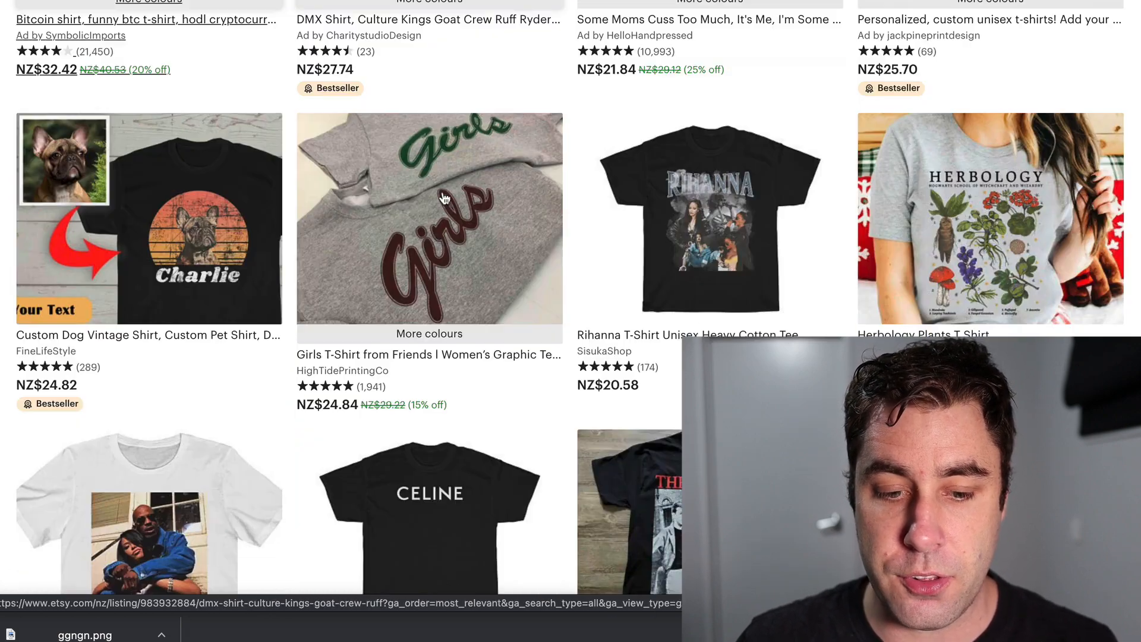
pyautogui.scroll(-9, 442, 197)
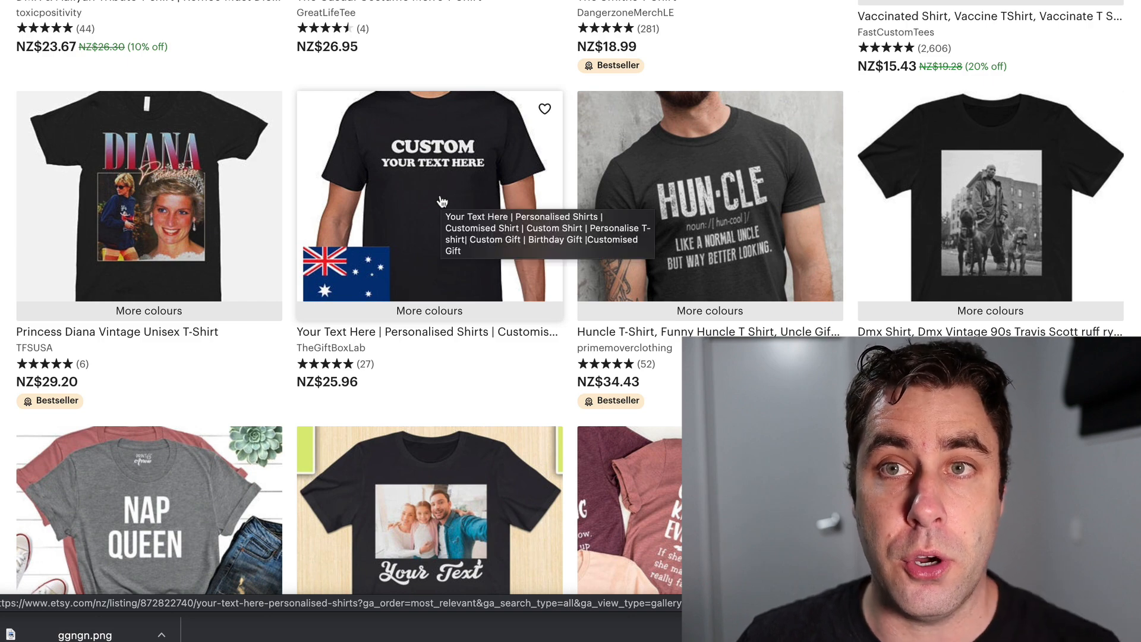
pyautogui.scroll(4, 440, 201)
pyautogui.scroll(1, 440, 201)
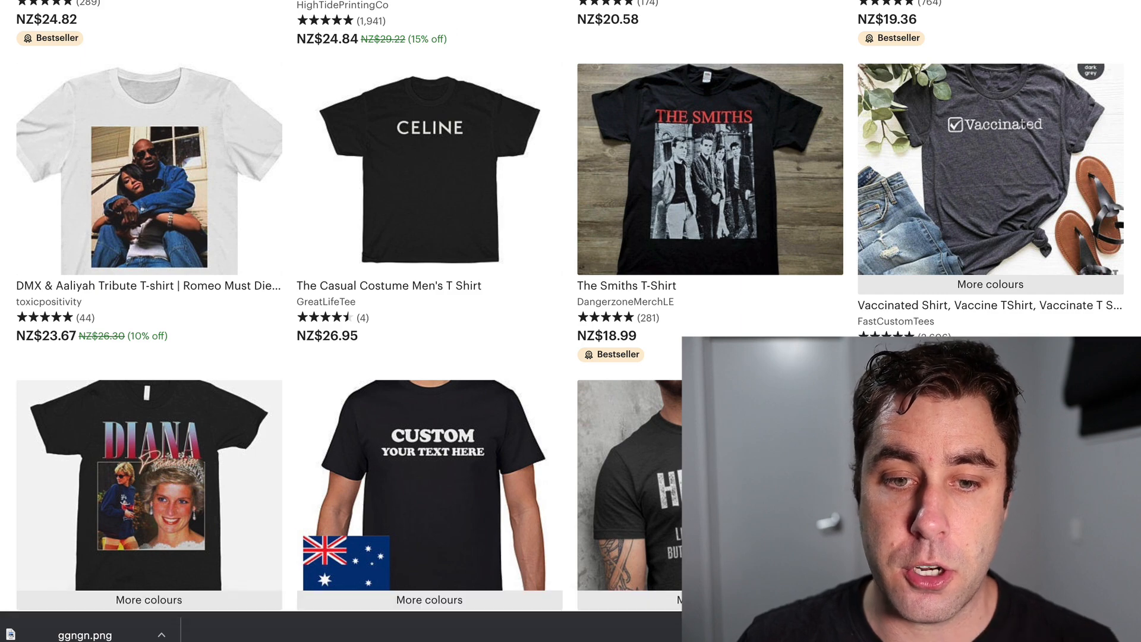
# Review the Best Aunt Ever, Dogecoin HODL and "I Told You So" Bitcoin shirt listings, including their shop sales and prices.
pyautogui.click(333, 0)
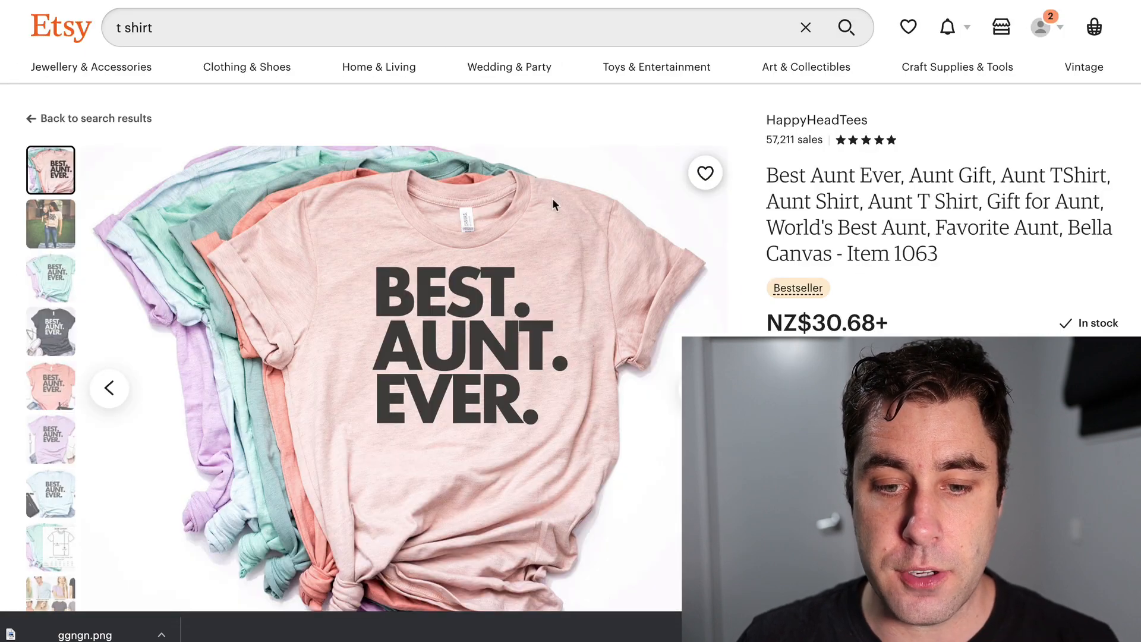
pyautogui.scroll(-2, 530, 269)
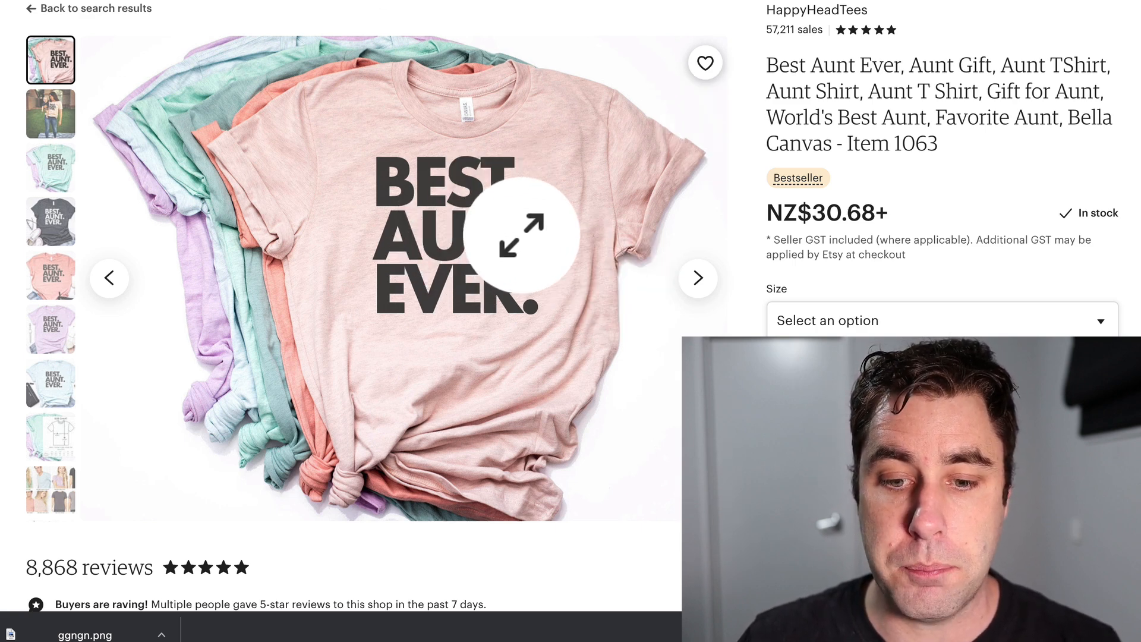
pyautogui.click(238, 1)
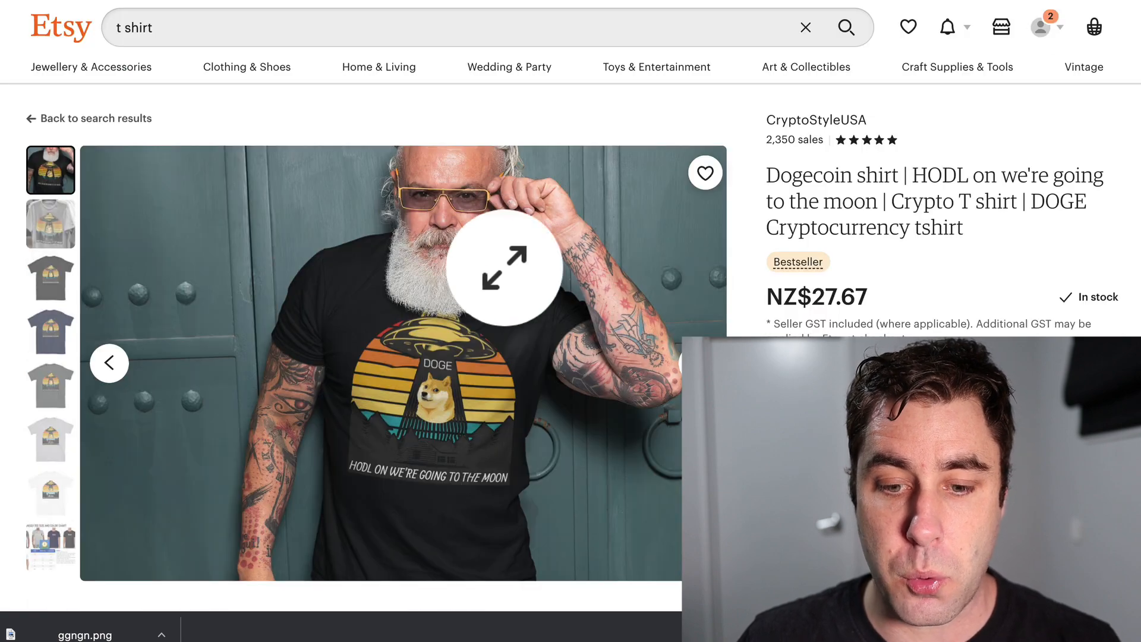
pyautogui.scroll(-2, 471, 283)
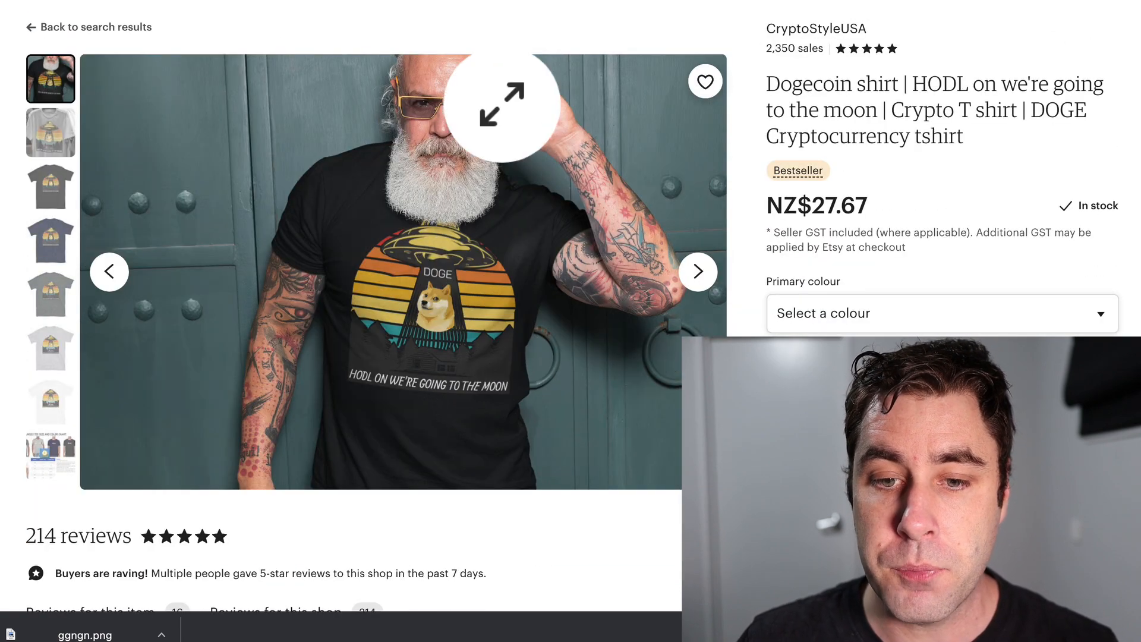
pyautogui.click(481, 3)
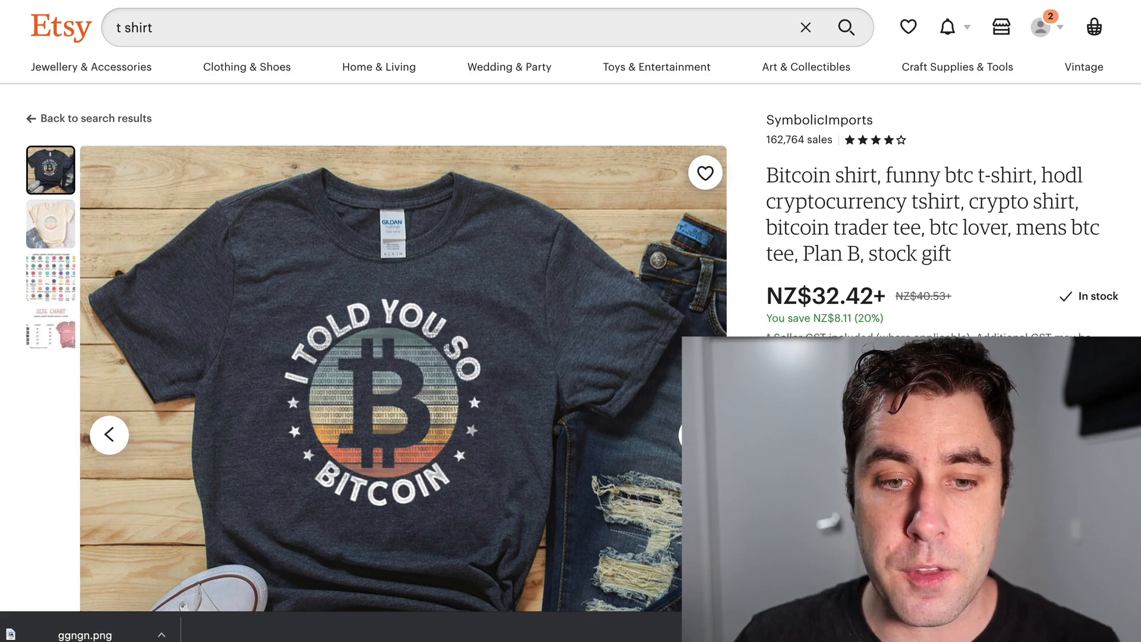
# Return to the "t shirt" results for another look, and search Etsy for "mugs" to browse the mug listings.
pyautogui.click(178, 1)
pyautogui.scroll(-4, 492, 290)
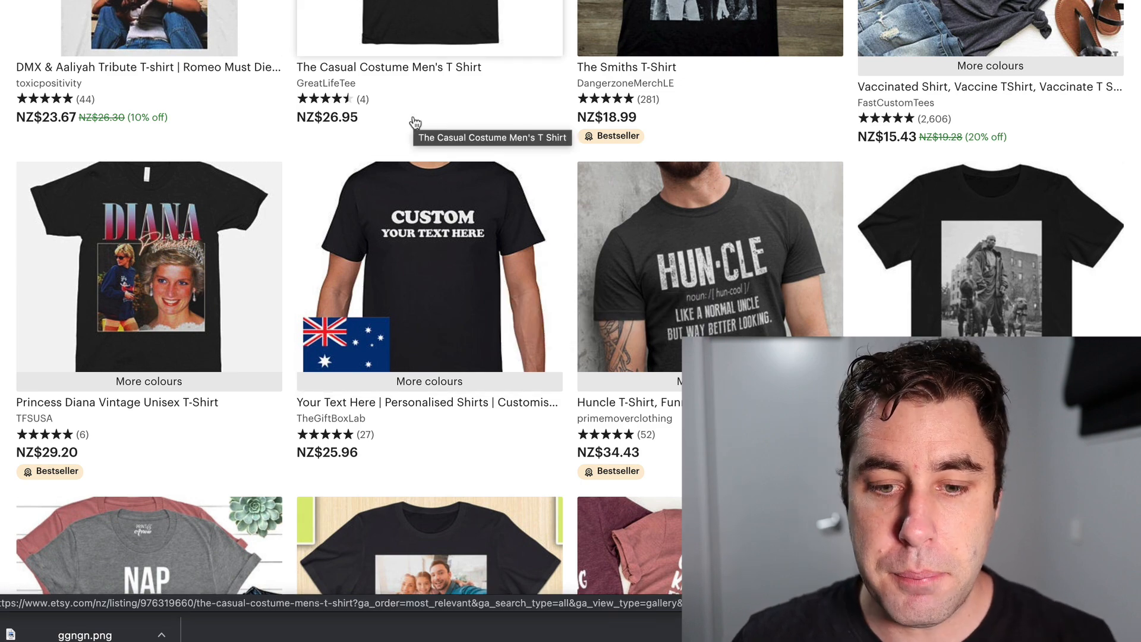
pyautogui.scroll(2, 455, 414)
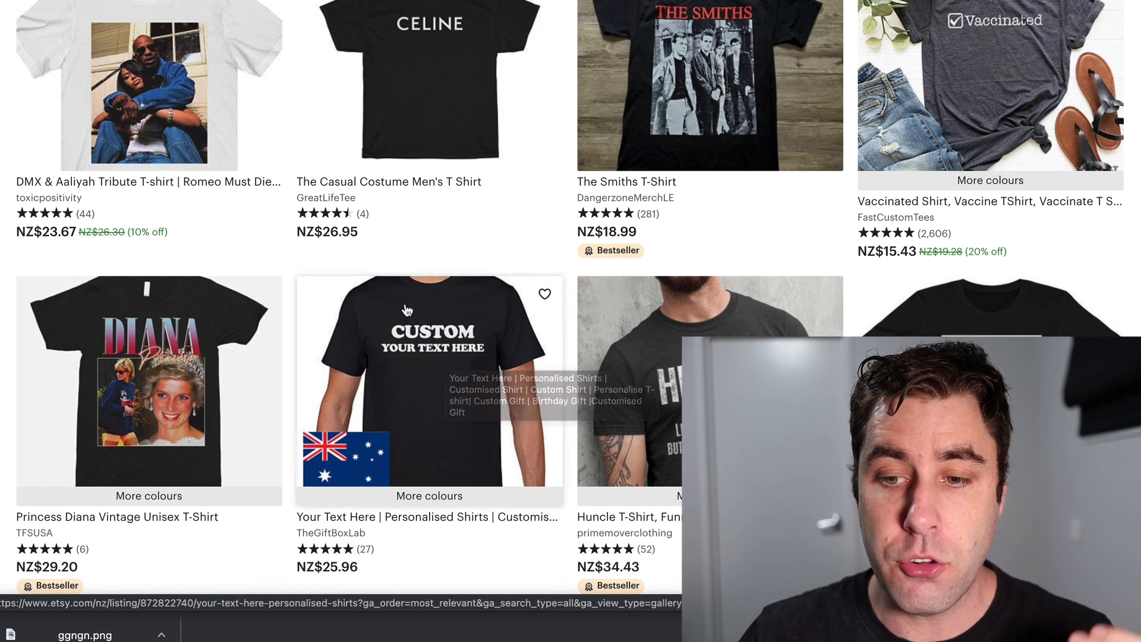
pyautogui.scroll(5, 445, 361)
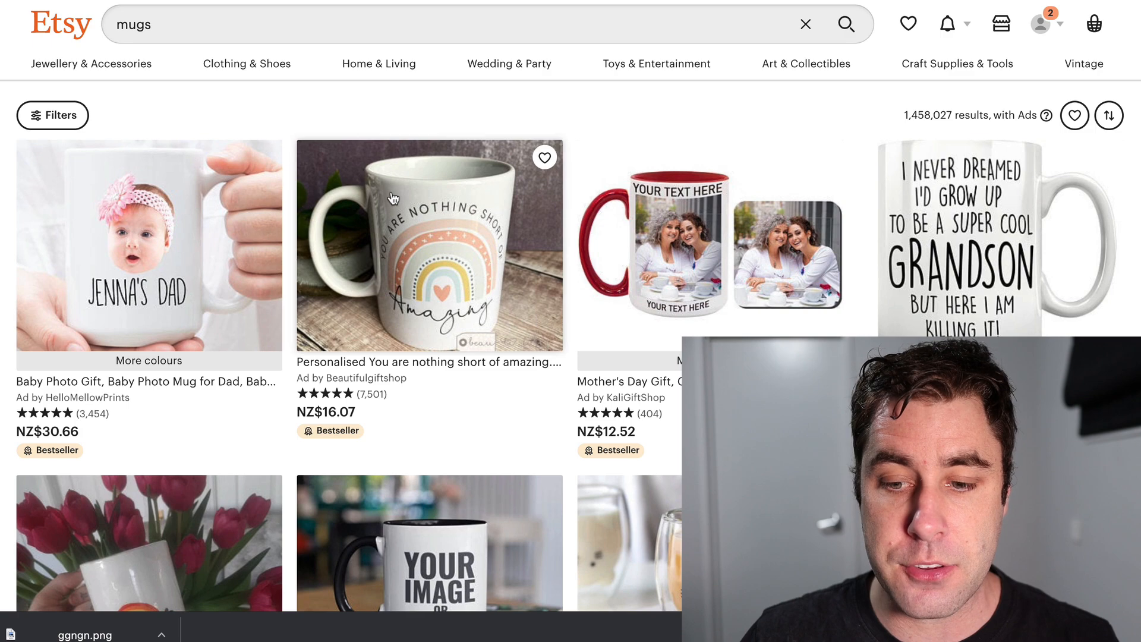
pyautogui.scroll(-10, 392, 198)
pyautogui.scroll(5, 391, 199)
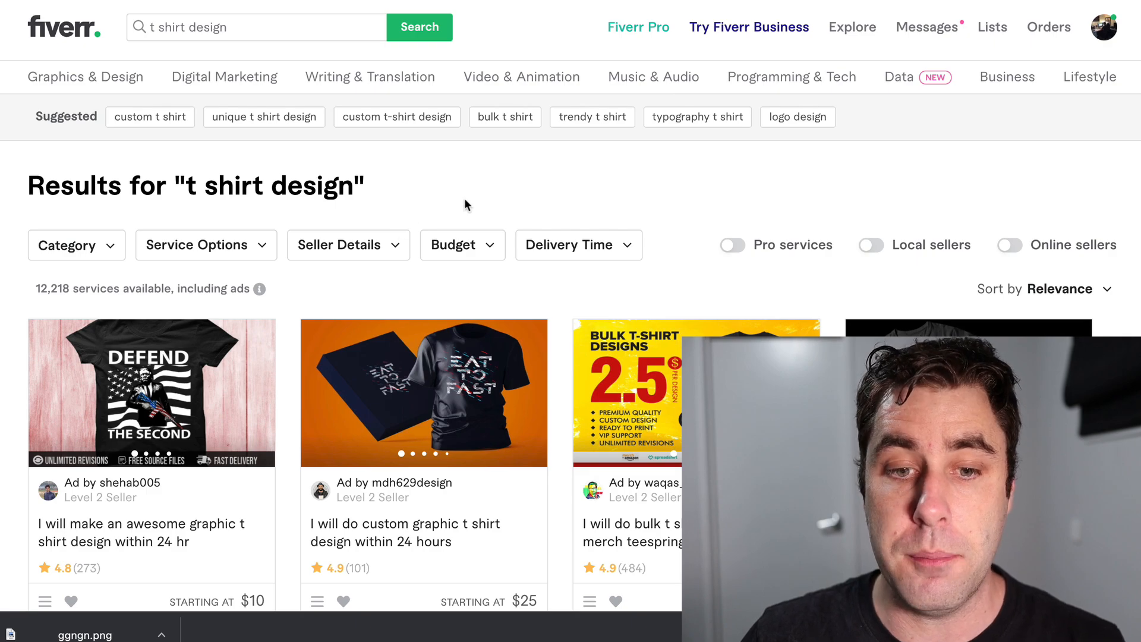
# Switch to Fiverr and look through the "t shirt design" services and their starting prices.
pyautogui.scroll(-10, 458, 184)
pyautogui.scroll(-5, 484, 240)
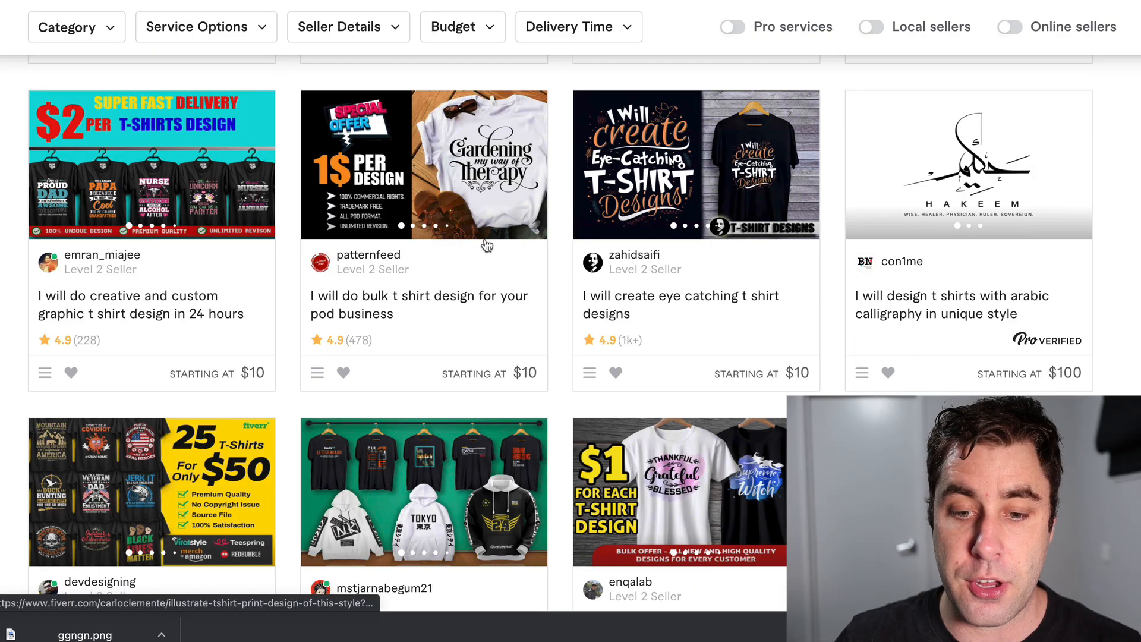
pyautogui.scroll(-5, 483, 238)
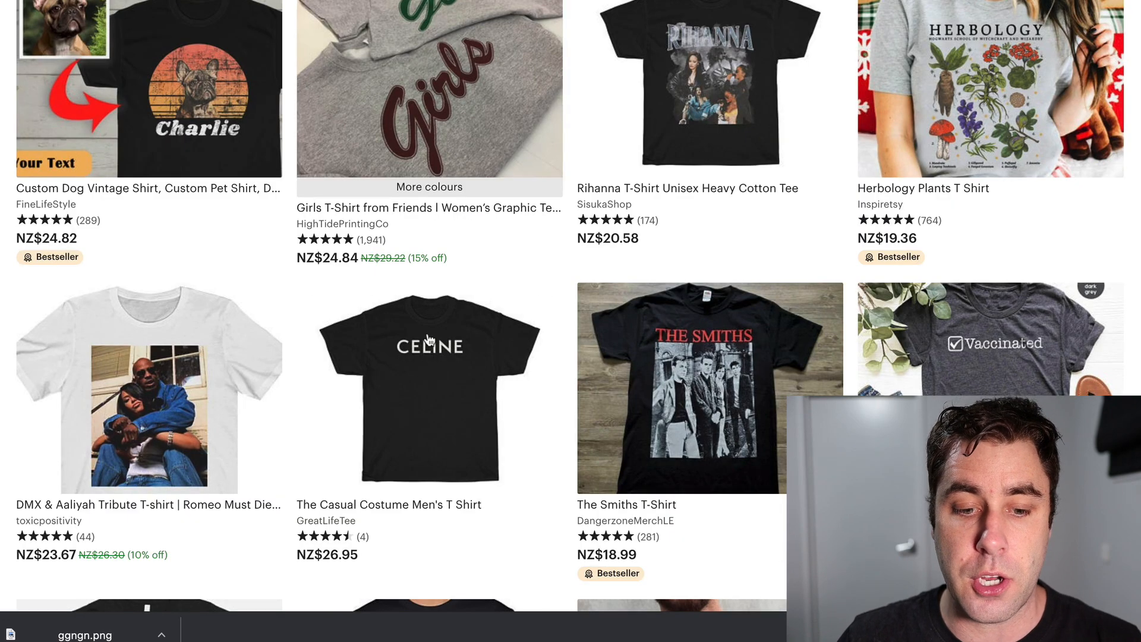
# Switch back to the Etsy "t shirt" results, open page 2 and browse its designs for inspiration.
pyautogui.scroll(-10, 430, 339)
pyautogui.scroll(-15, 430, 337)
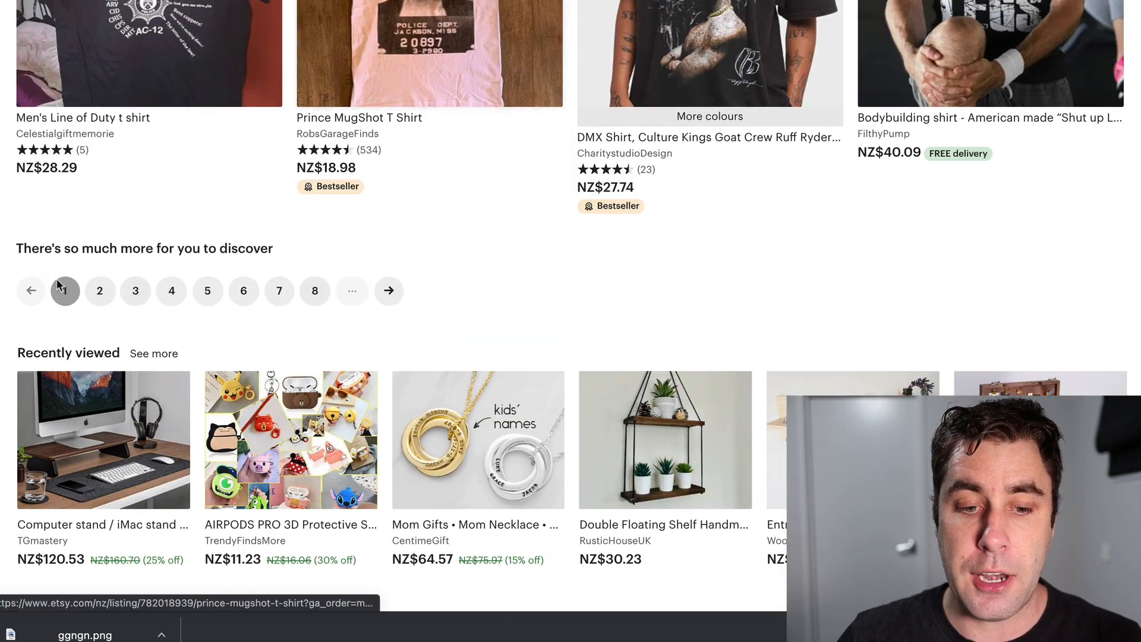
pyautogui.click(100, 290)
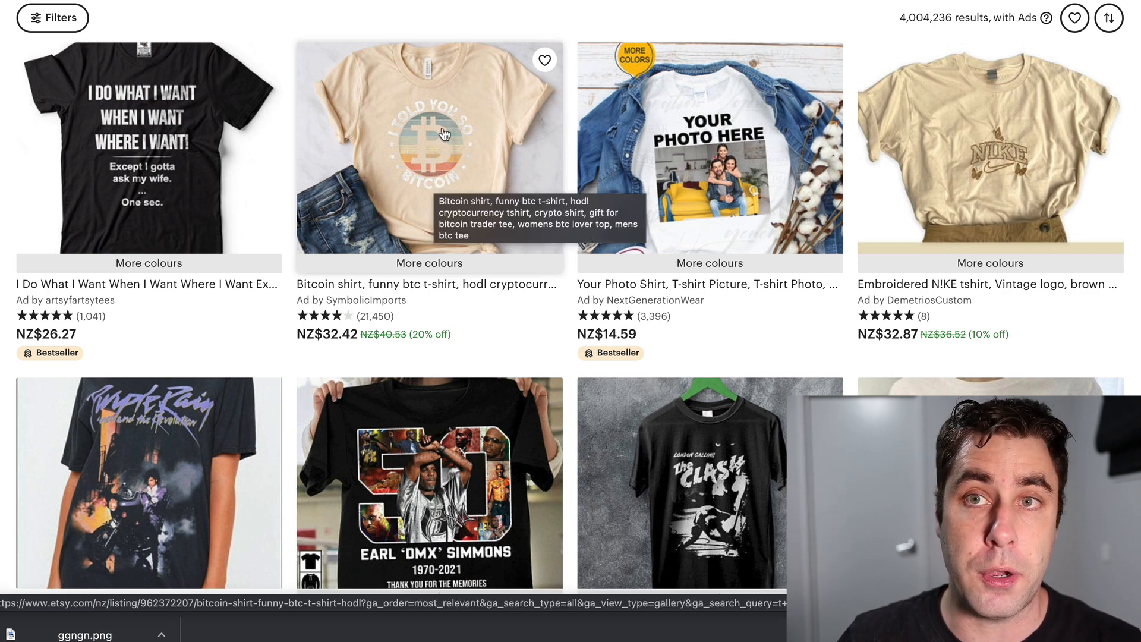
pyautogui.scroll(-10, 469, 128)
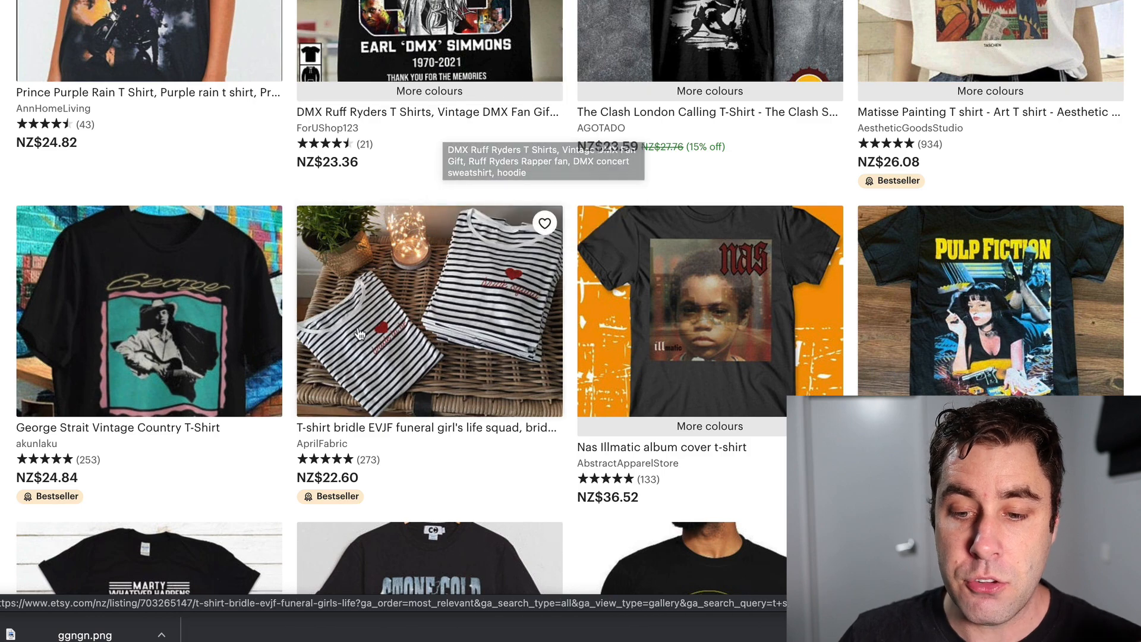
pyautogui.scroll(-10, 535, 197)
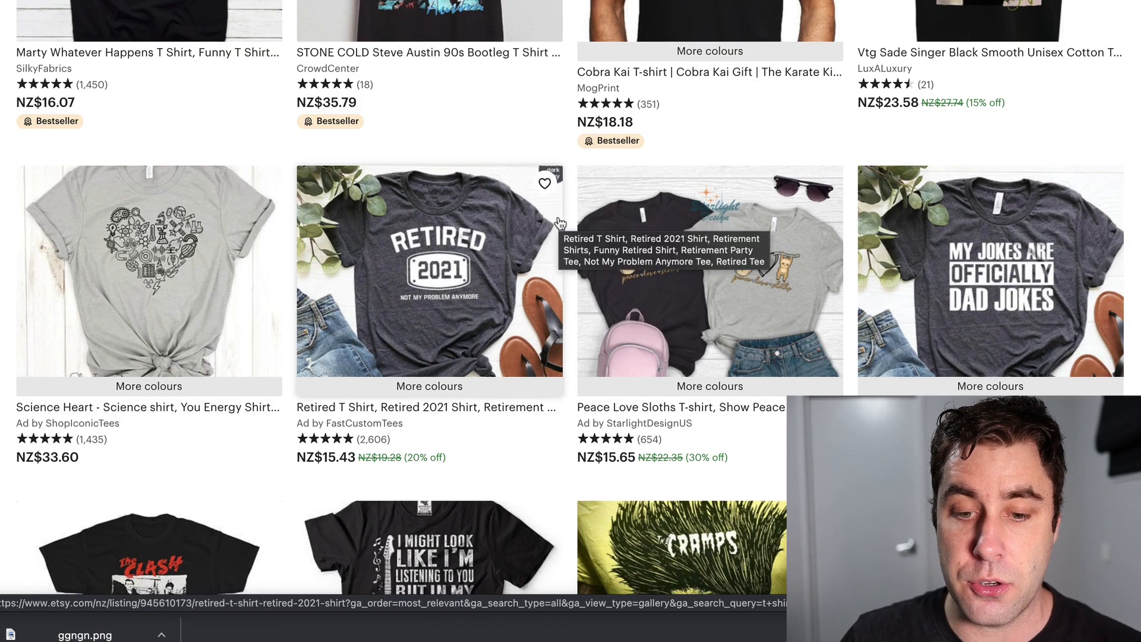
pyautogui.scroll(-3, 562, 223)
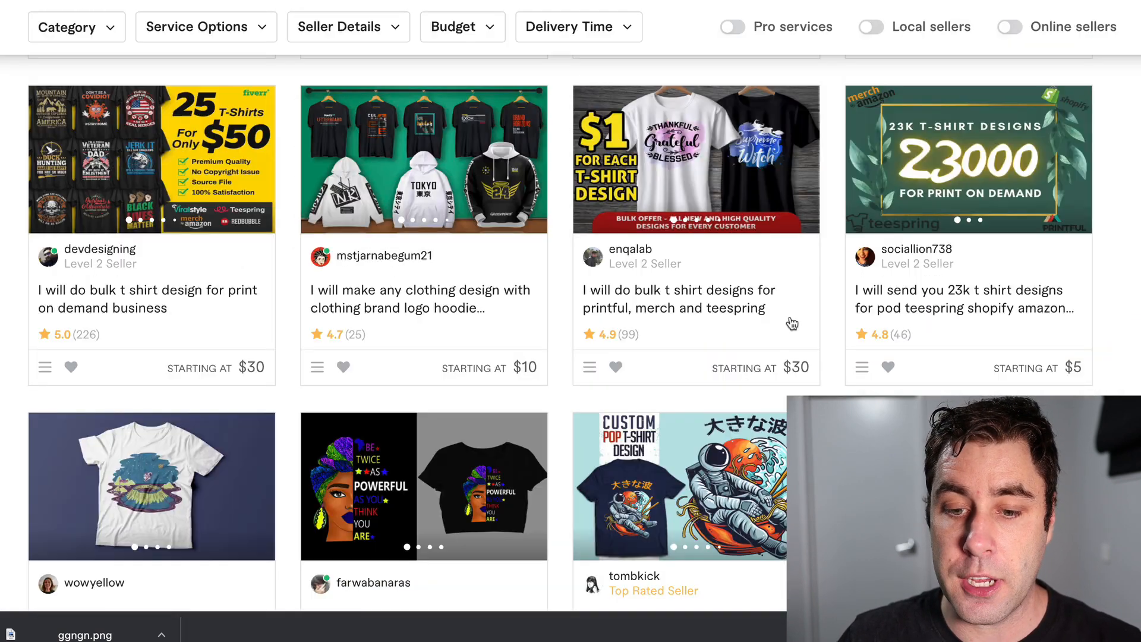
# Return to Fiverr and compare more "t shirt design" sellers by design style, rating and starting price.
pyautogui.scroll(-10, 462, 219)
pyautogui.scroll(-8, 462, 219)
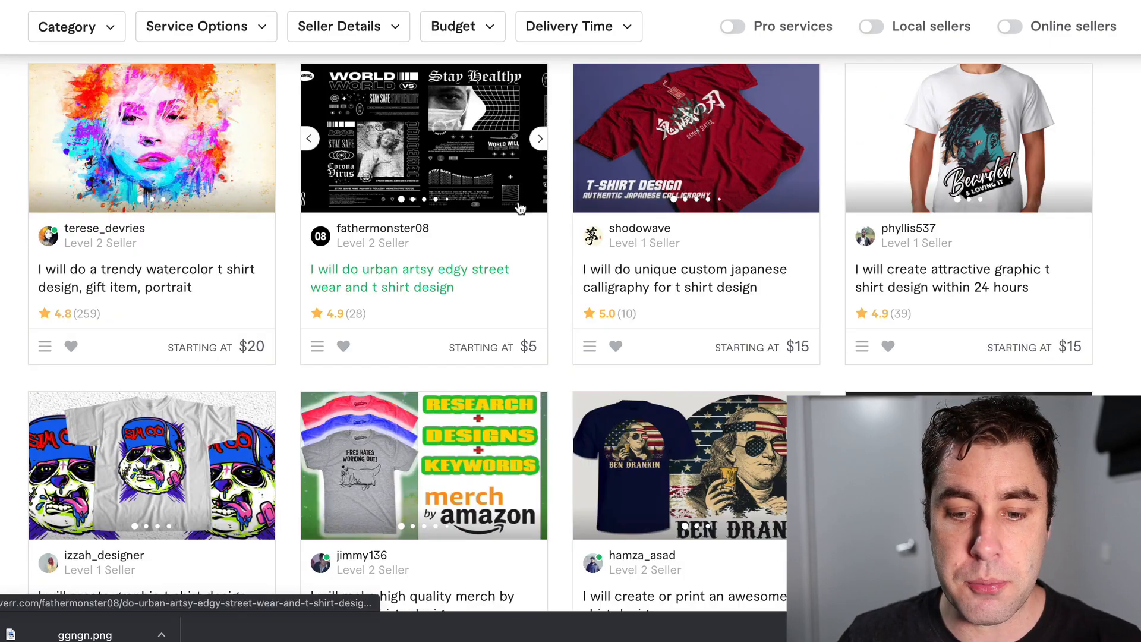
pyautogui.scroll(-5, 519, 206)
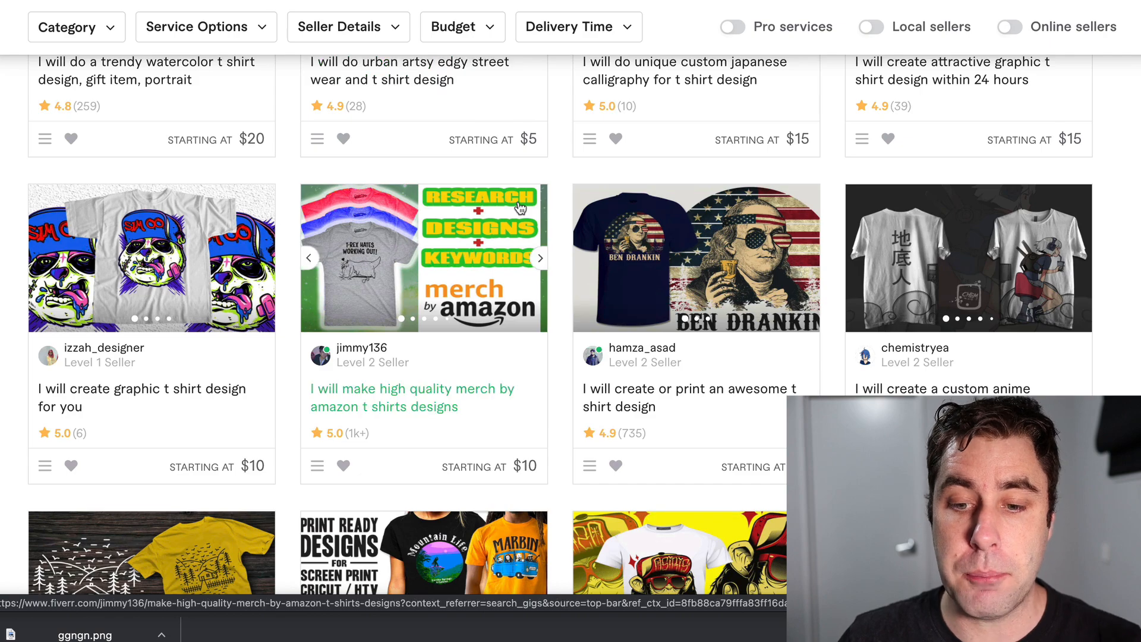
pyautogui.scroll(-5, 519, 207)
pyautogui.scroll(-5, 518, 202)
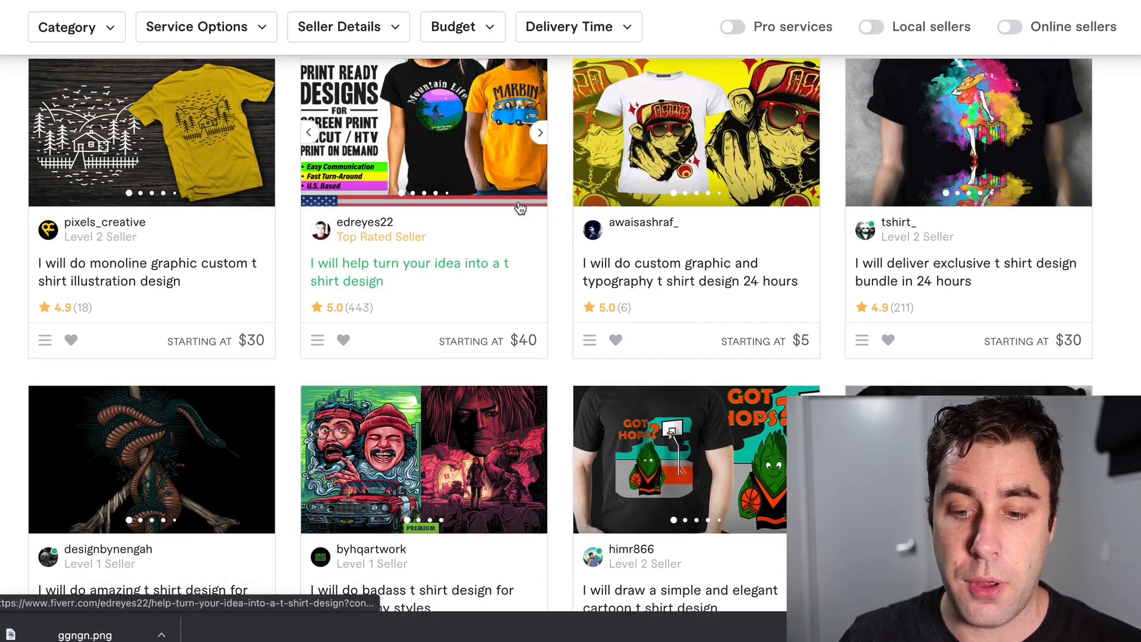
pyautogui.scroll(-5, 518, 202)
pyautogui.scroll(20, 518, 205)
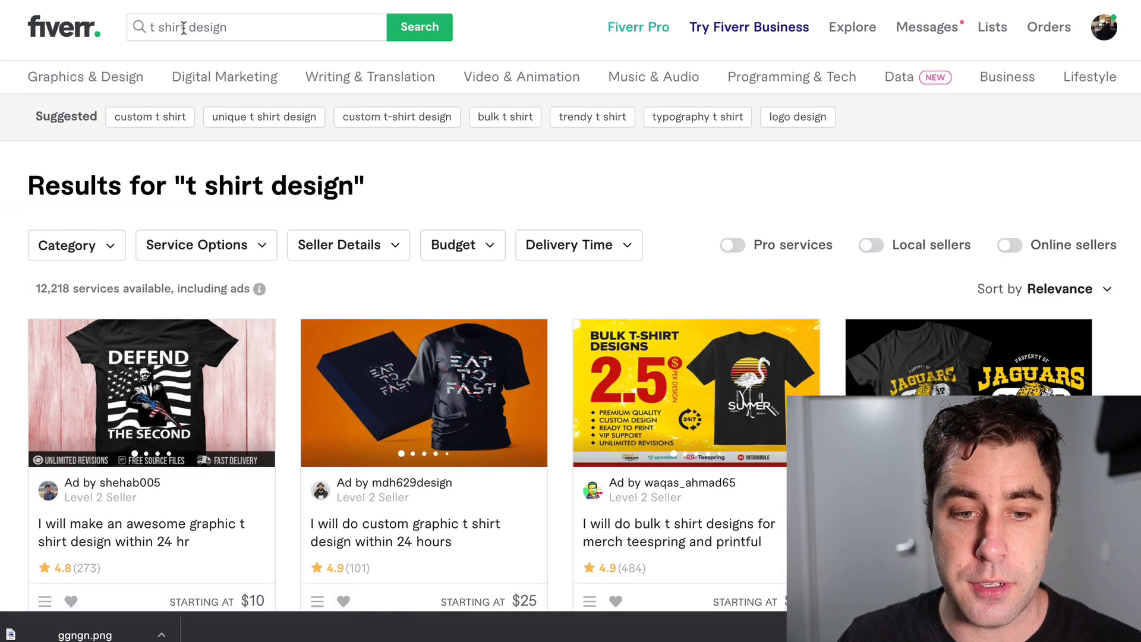
pyautogui.scroll(-5, 385, 331)
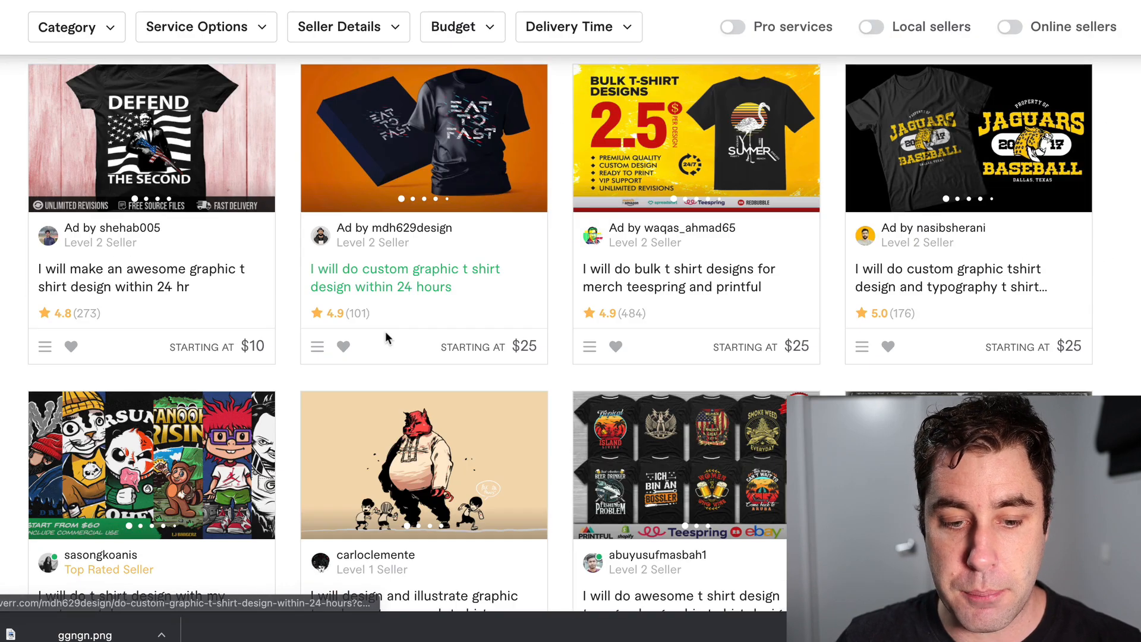
# Open the Fiverr service for awesome typography graphic t shirt designs and review its sample designs, Basic package and reviews.
pyautogui.scroll(-5, 430, 306)
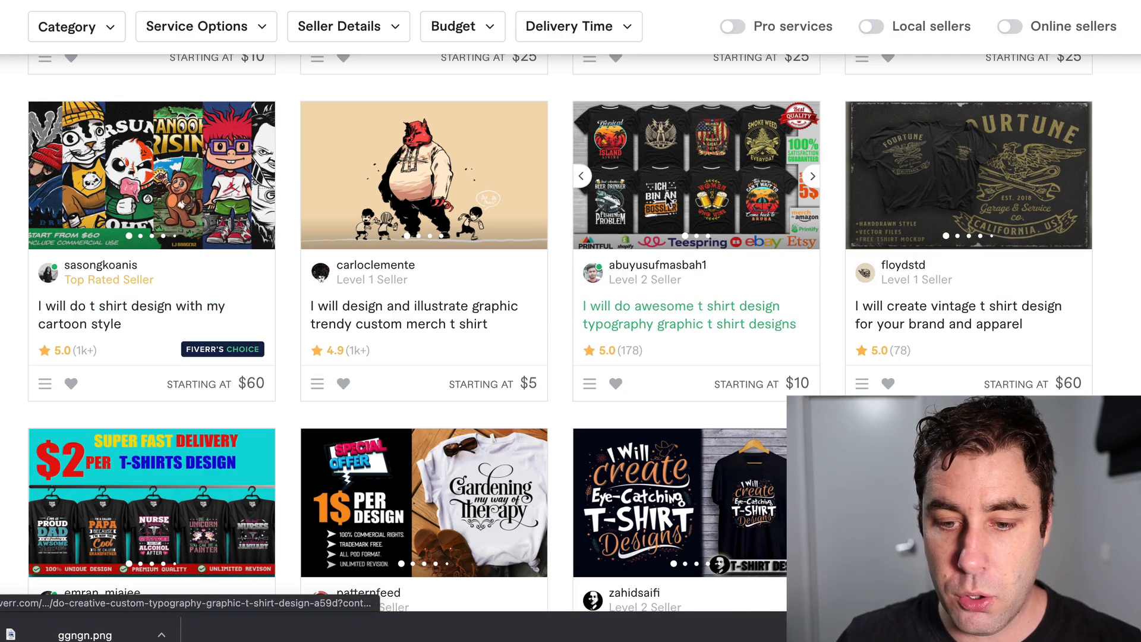
pyautogui.click(670, 203)
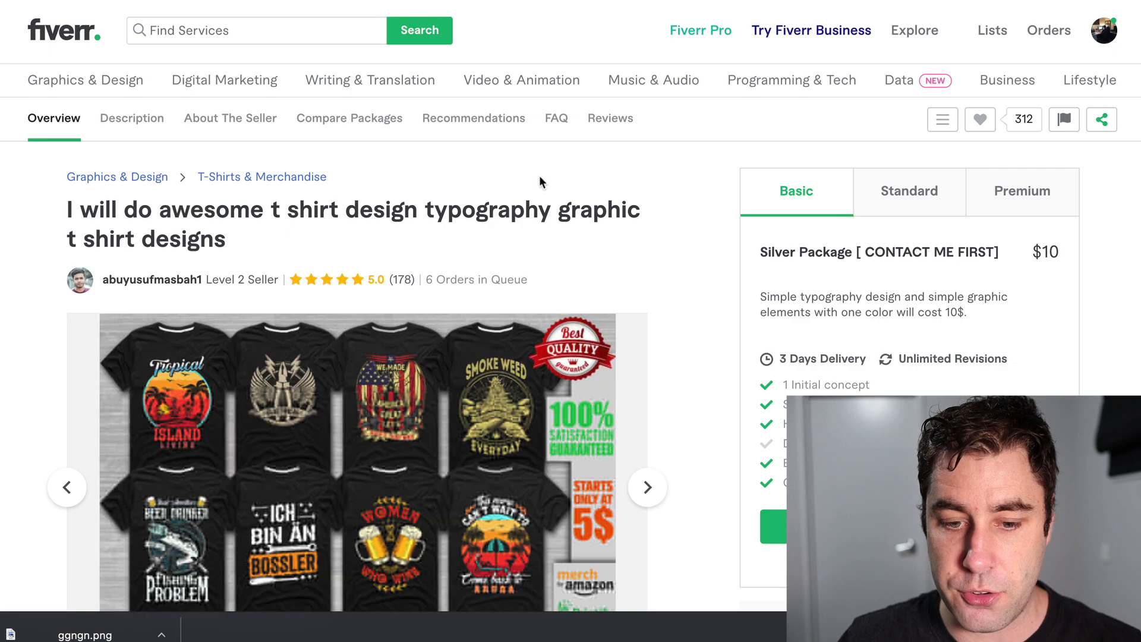
pyautogui.scroll(-2, 538, 177)
pyautogui.scroll(-4, 482, 307)
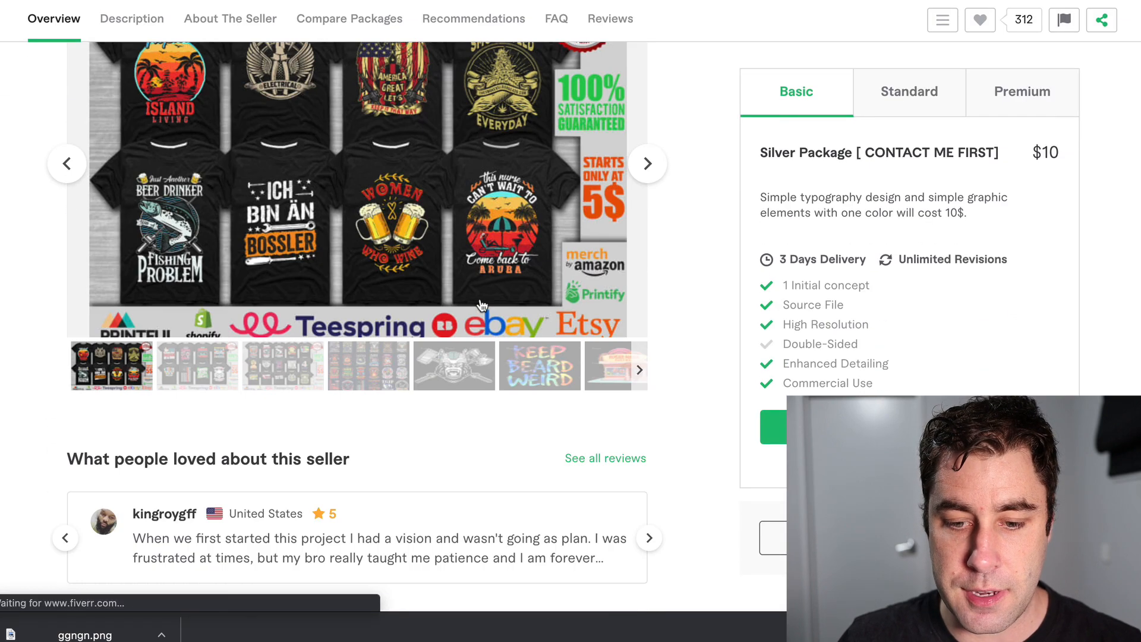
pyautogui.scroll(2, 486, 255)
pyautogui.scroll(2, 486, 255)
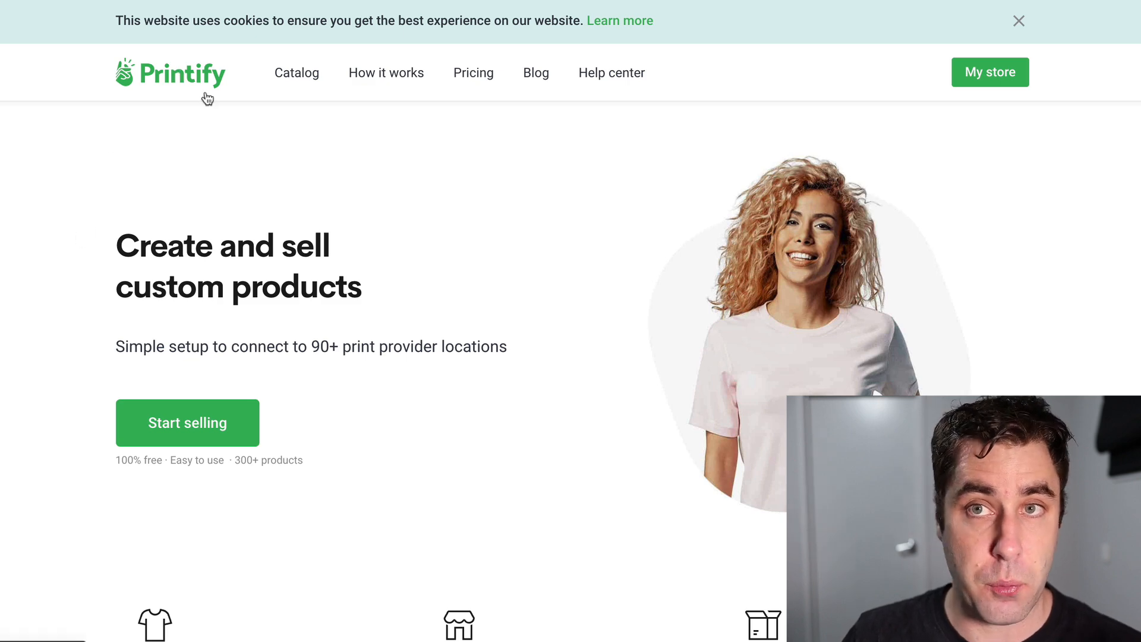
# Switch to the Printify home page and look through its introduction and the custom product categories on offer.
pyautogui.scroll(-1, 207, 98)
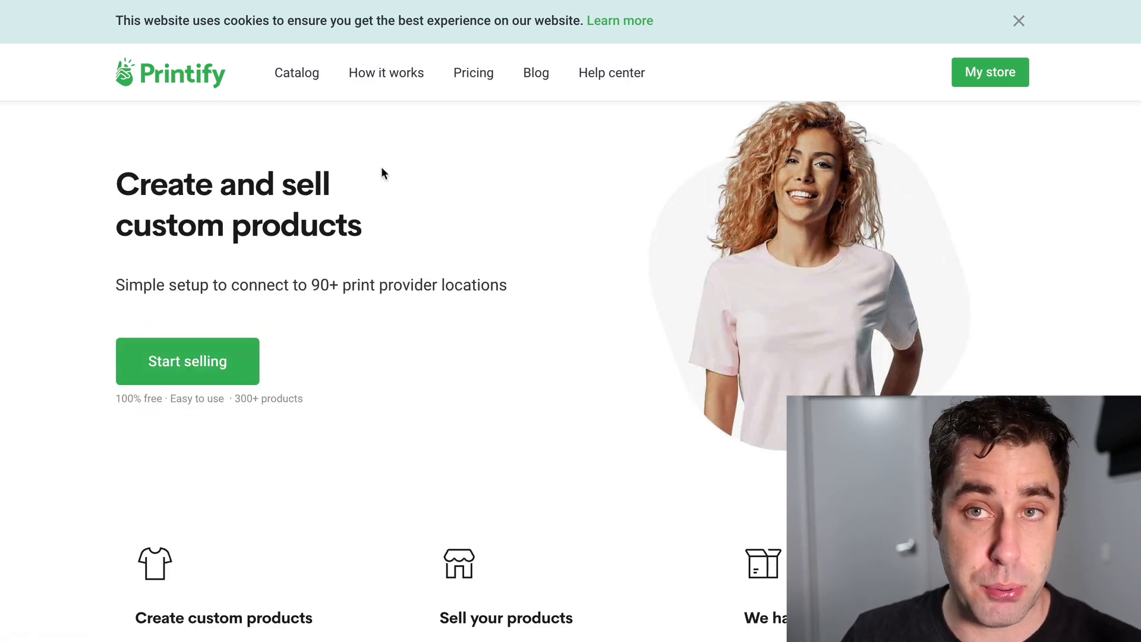
pyautogui.scroll(-10, 383, 173)
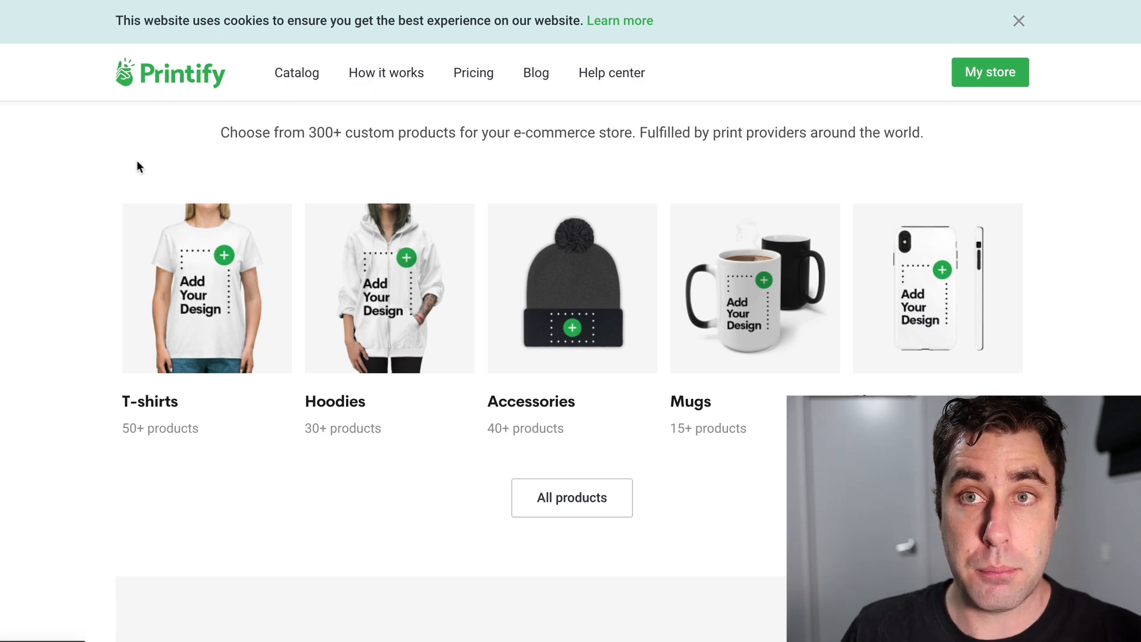
pyautogui.scroll(-1, 260, 129)
pyautogui.scroll(-2, 260, 128)
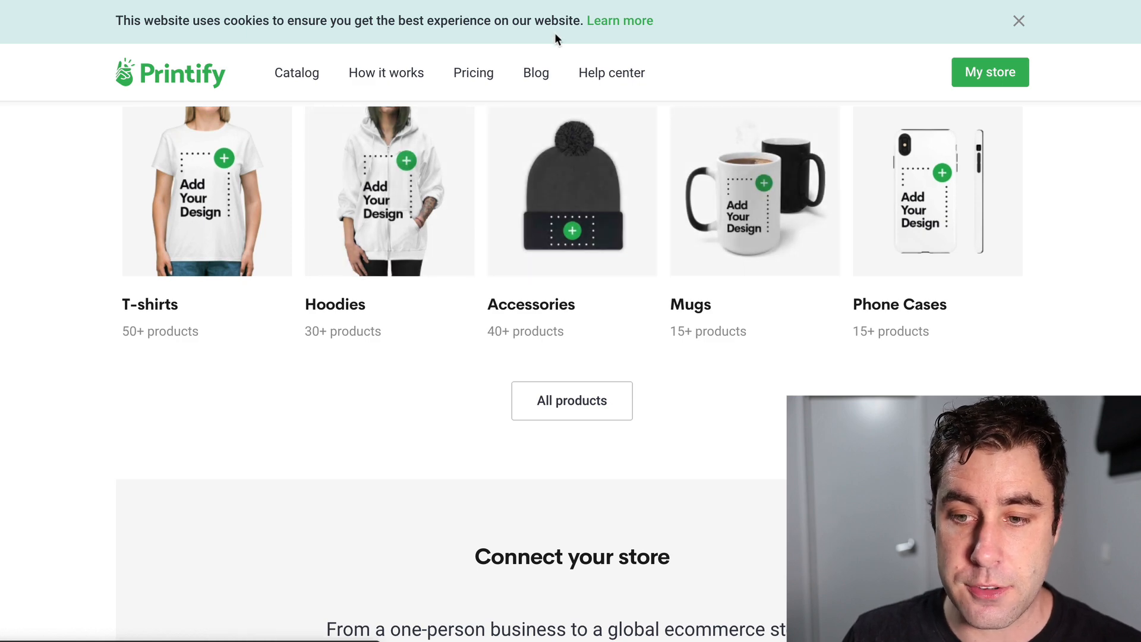
# Open Printify's Accessories category to view its subcategories, and return to the product types on the home page.
pyautogui.click(572, 114)
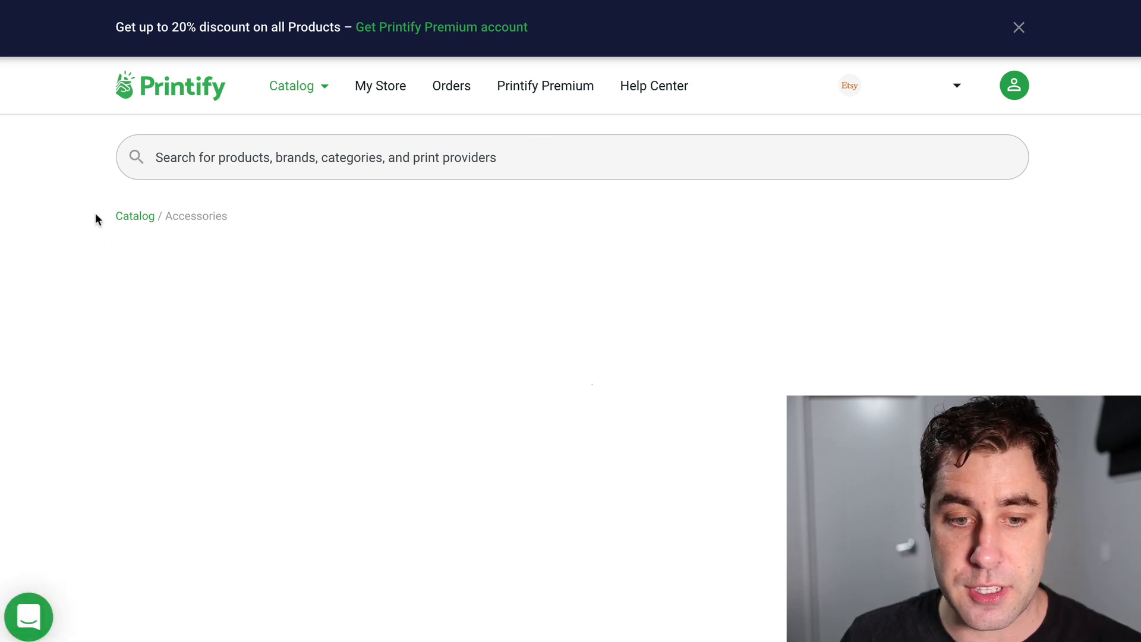
pyautogui.scroll(-2, 97, 219)
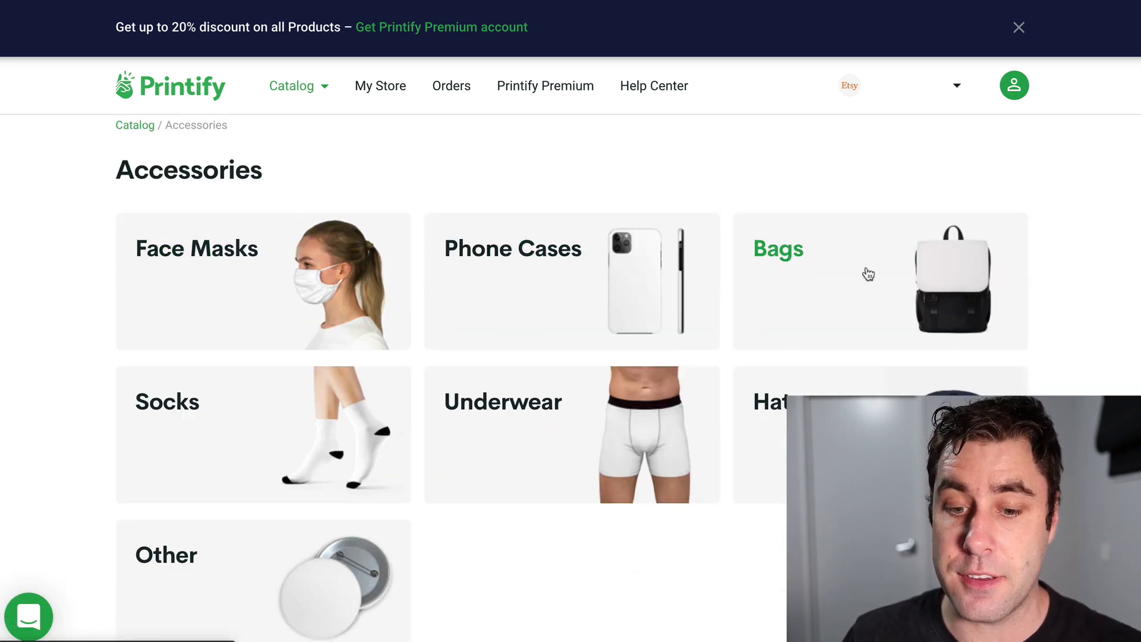
pyautogui.scroll(-1, 242, 412)
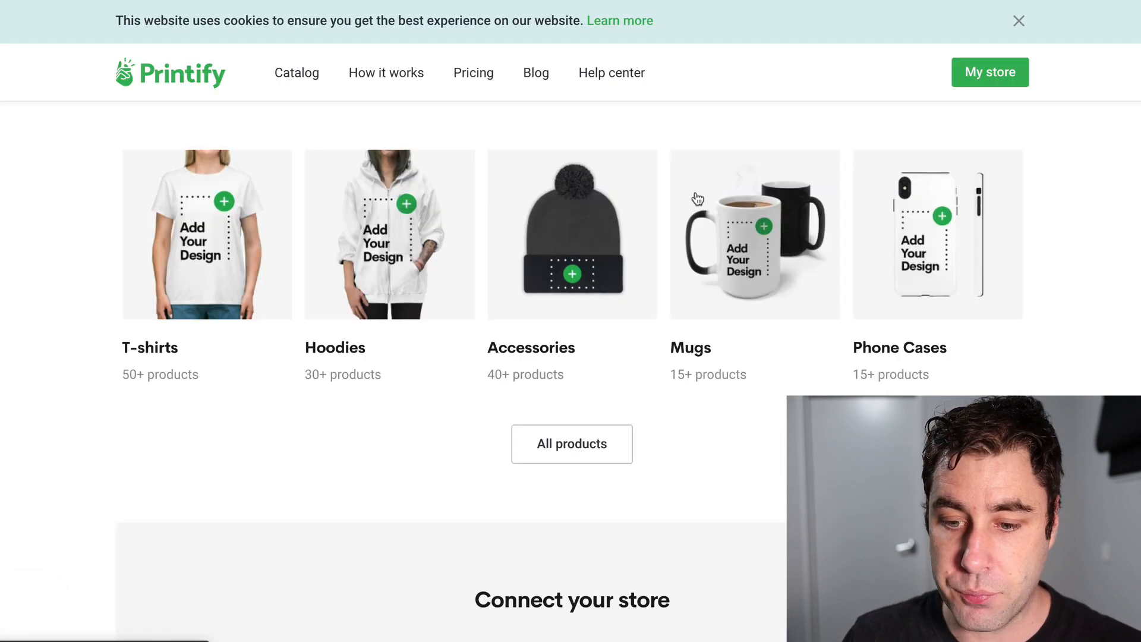
pyautogui.scroll(-1, 790, 272)
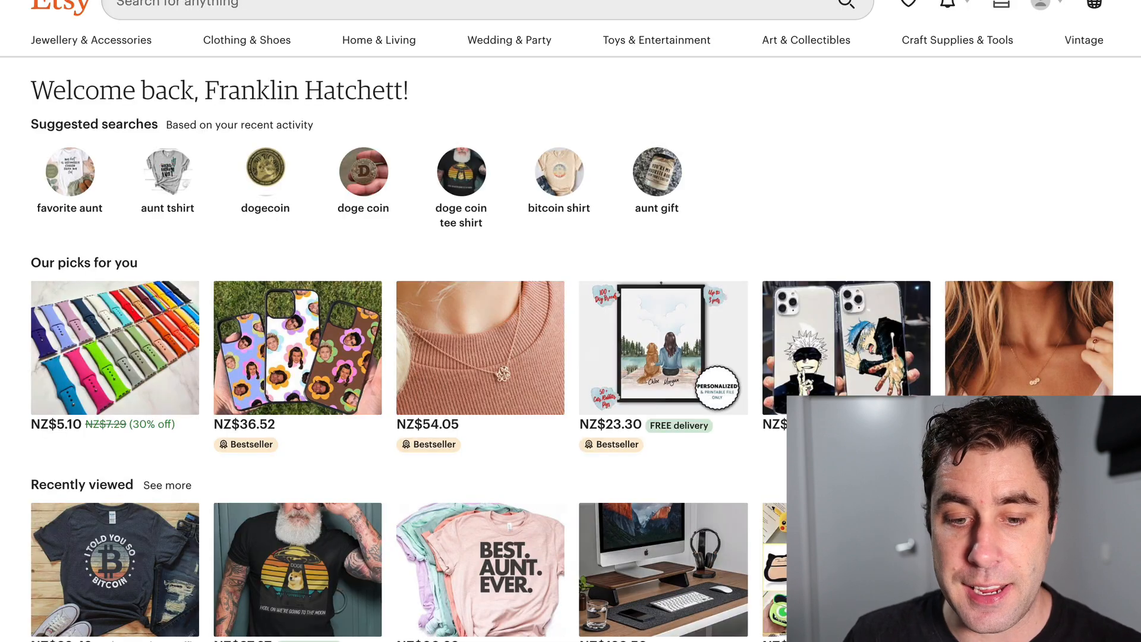
# Look over the suggested items on the Etsy home page, and switch to Fiverr to browse phone case design services.
pyautogui.scroll(-1, 329, 233)
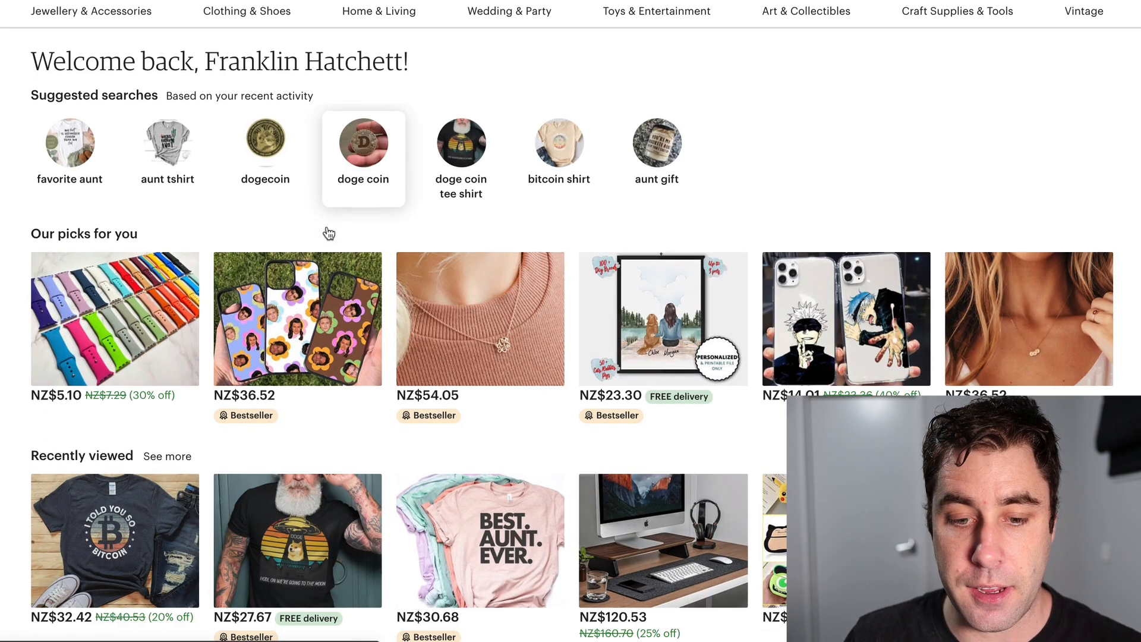
pyautogui.scroll(-2, 329, 232)
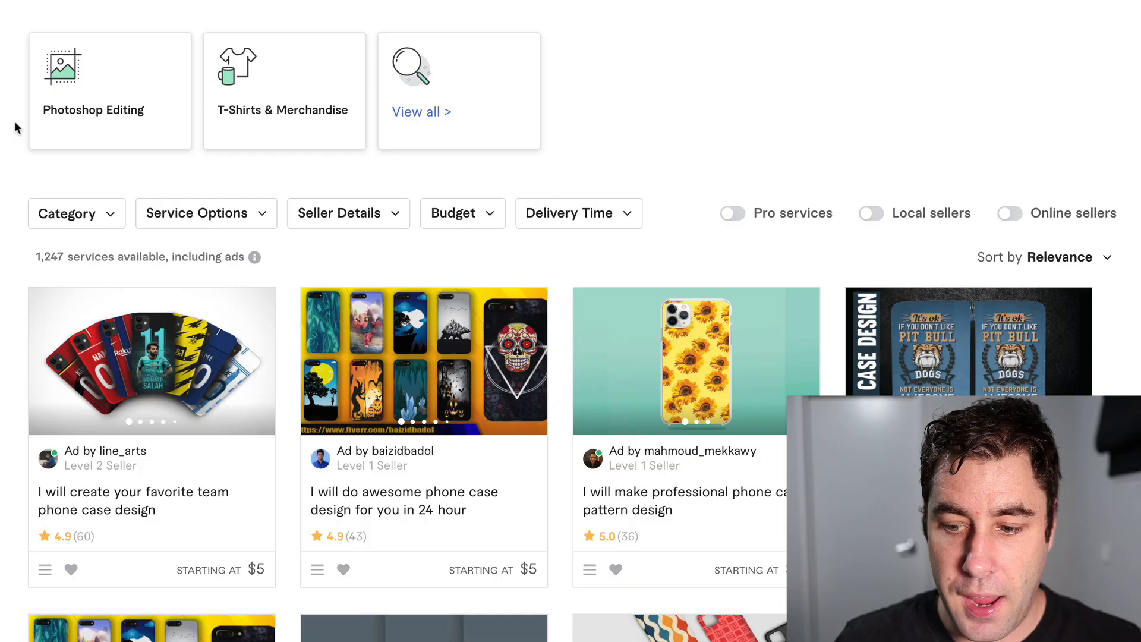
pyautogui.scroll(-2, 13, 125)
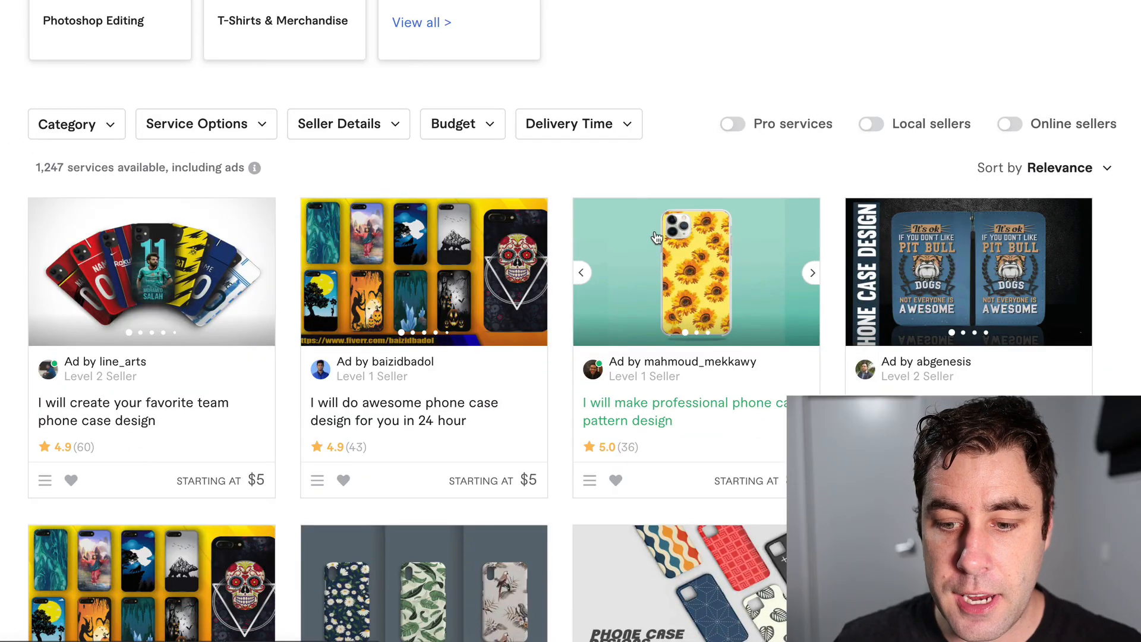
pyautogui.scroll(-1, 745, 224)
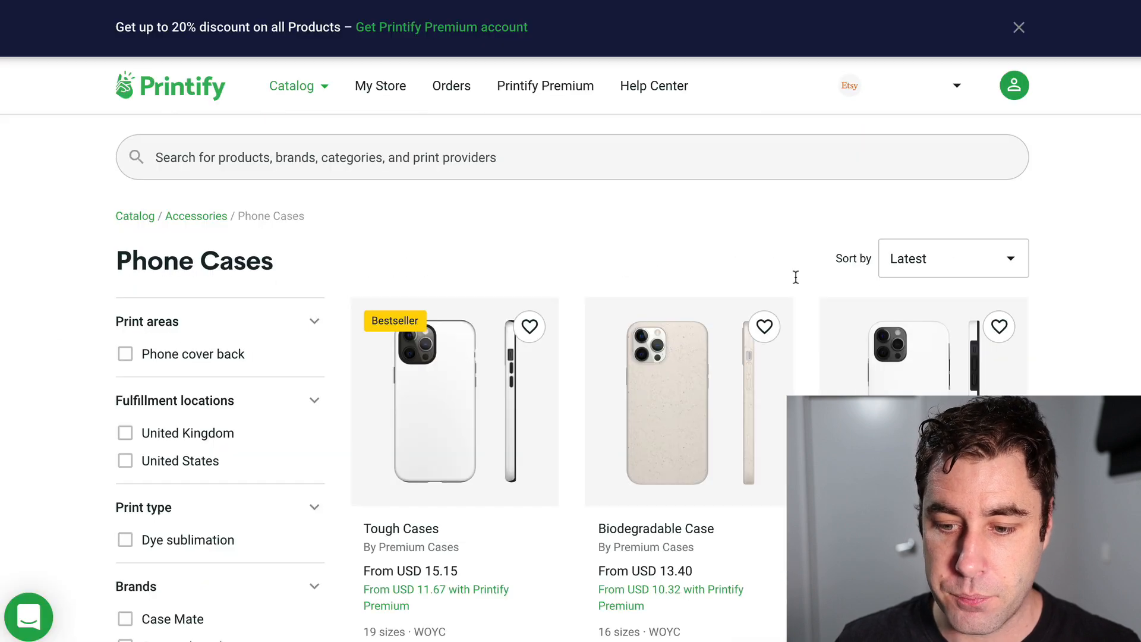
# Browse Printify's Phone Cases category and compare the case models, their base prices and print providers.
pyautogui.scroll(-6, 474, 368)
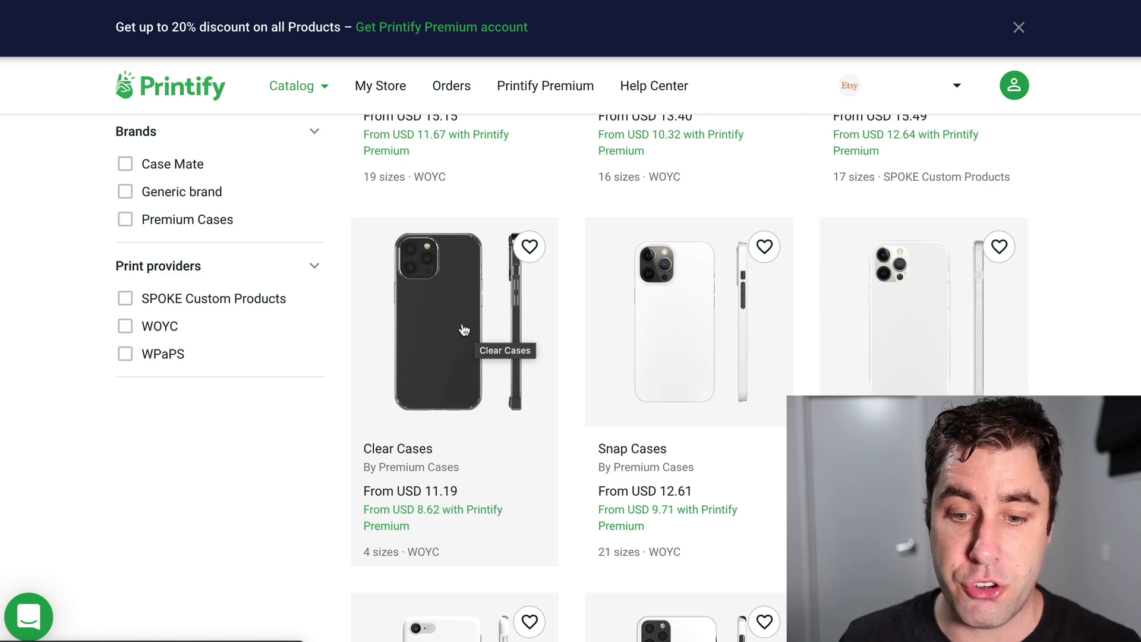
pyautogui.scroll(-5, 464, 330)
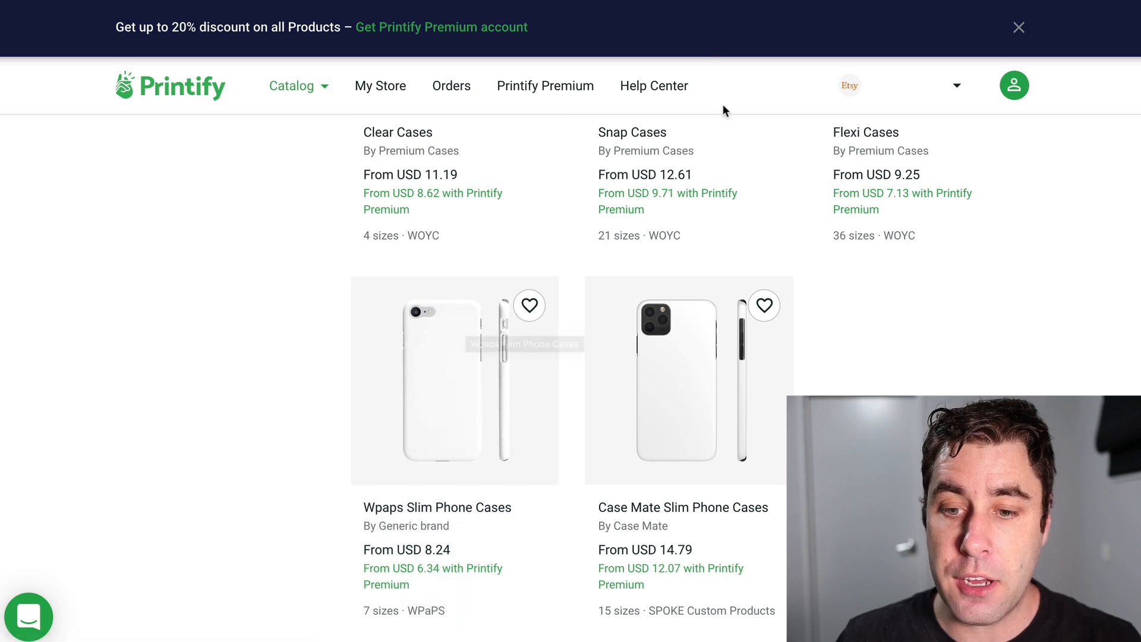
pyautogui.scroll(5, 723, 269)
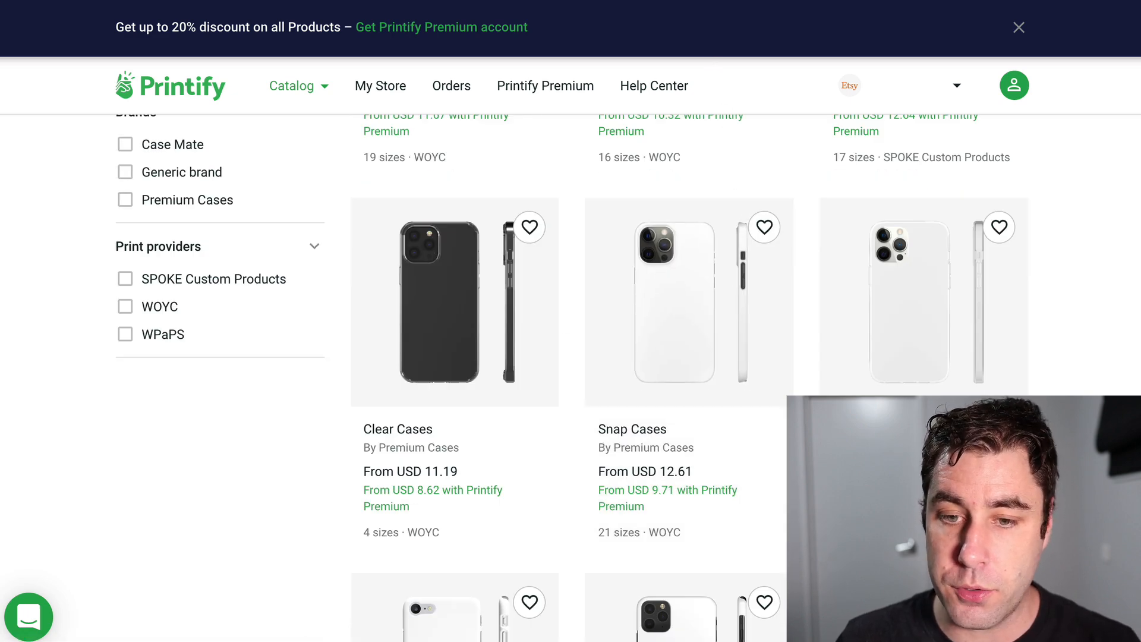
pyautogui.scroll(5, 461, 248)
pyautogui.scroll(3, 661, 291)
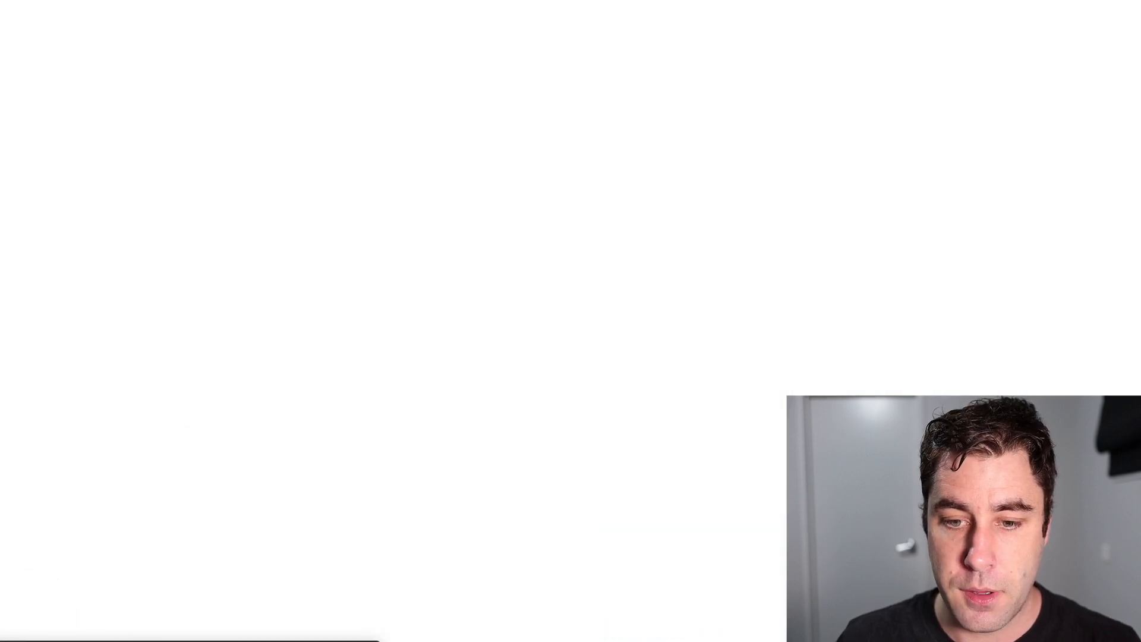
# Open the full Printify catalog from the home page and look through its bestsellers, product categories and new arrivals.
pyautogui.scroll(-1, 244, 291)
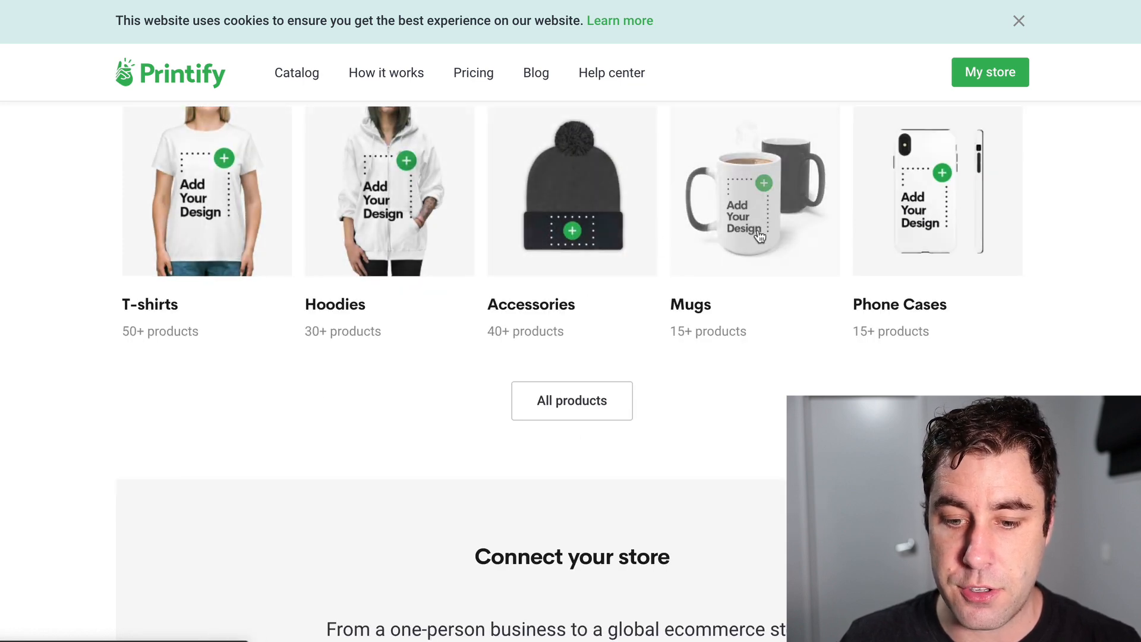
pyautogui.click(572, 282)
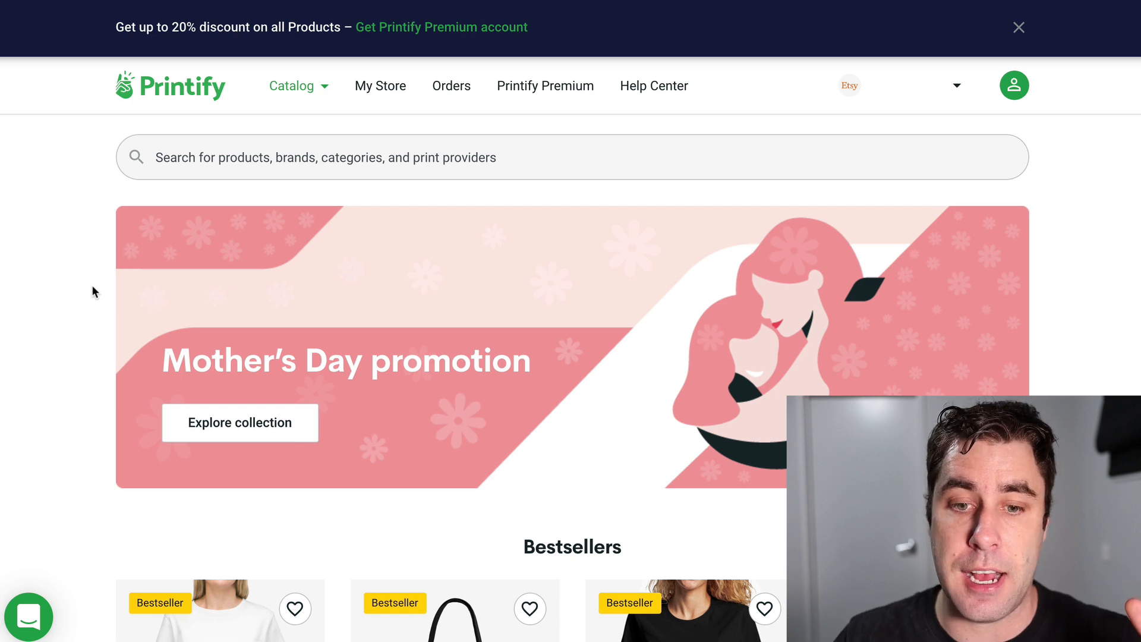
pyautogui.scroll(-8, 90, 255)
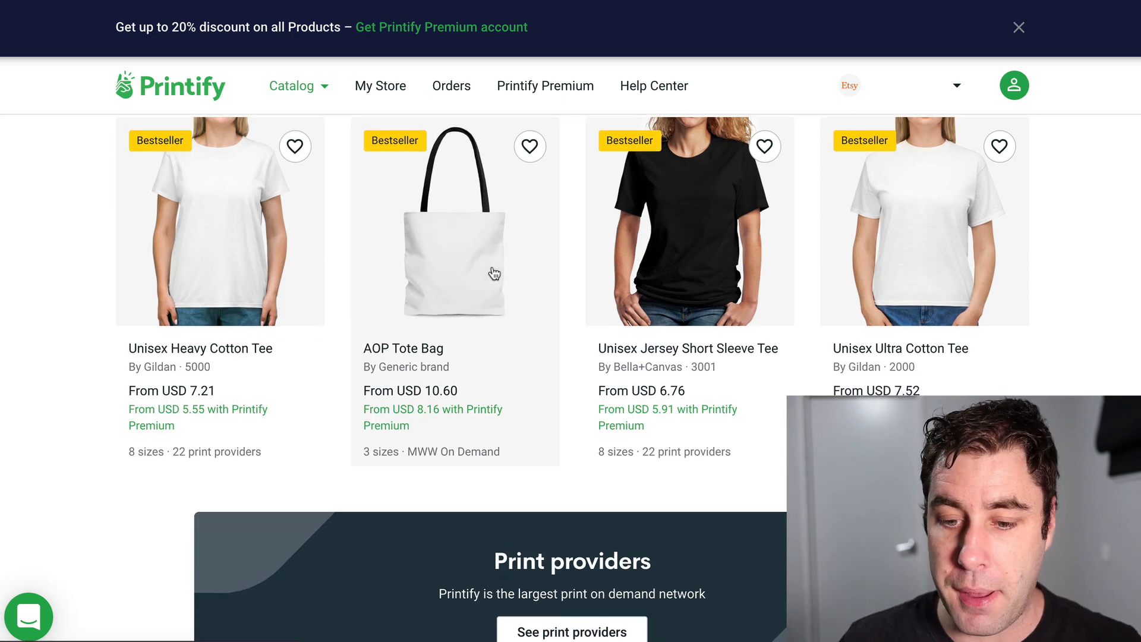
pyautogui.scroll(6, 452, 280)
pyautogui.scroll(-2, 99, 232)
pyautogui.scroll(-2, 101, 231)
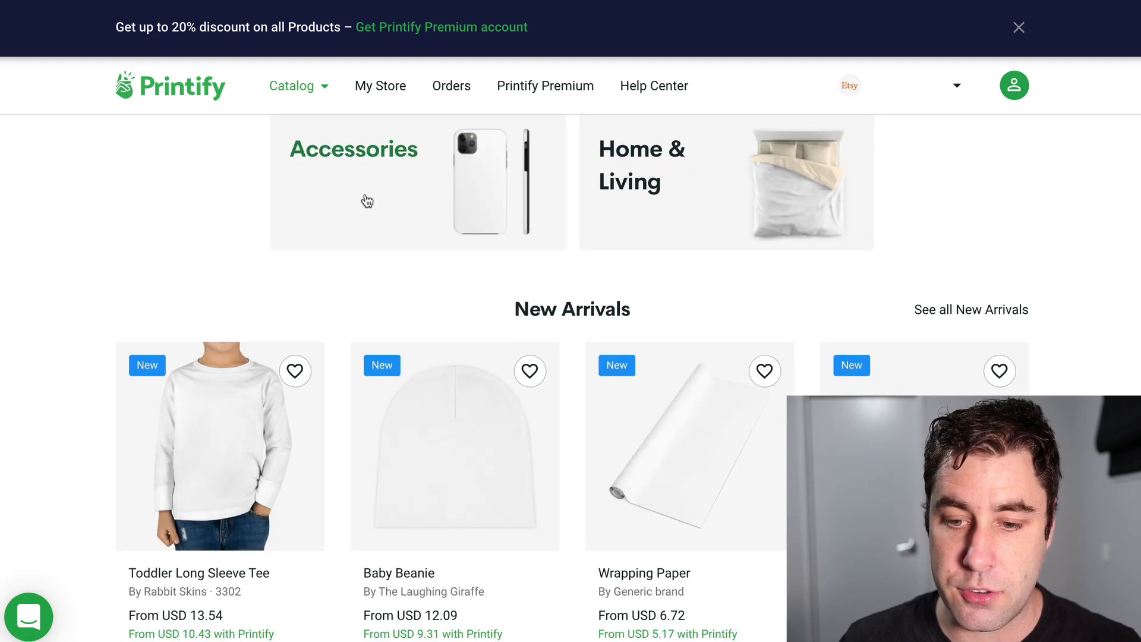
# Open the Home & Living category and look through its product types, from Mugs down to Pets.
pyautogui.click(644, 188)
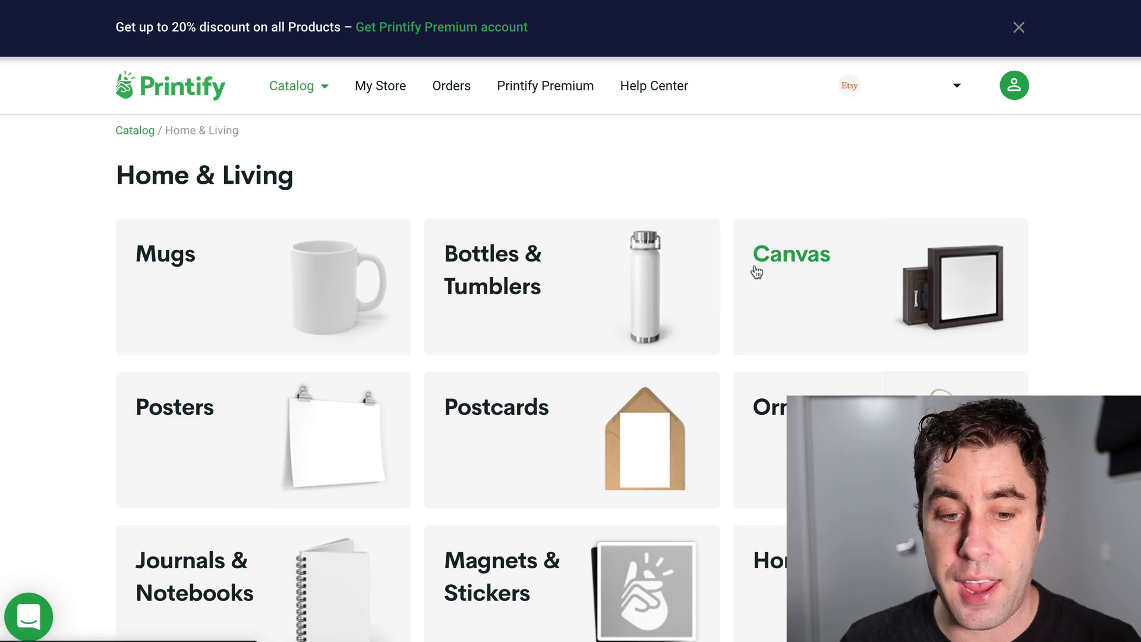
pyautogui.scroll(-1, 220, 315)
pyautogui.scroll(-2, 562, 340)
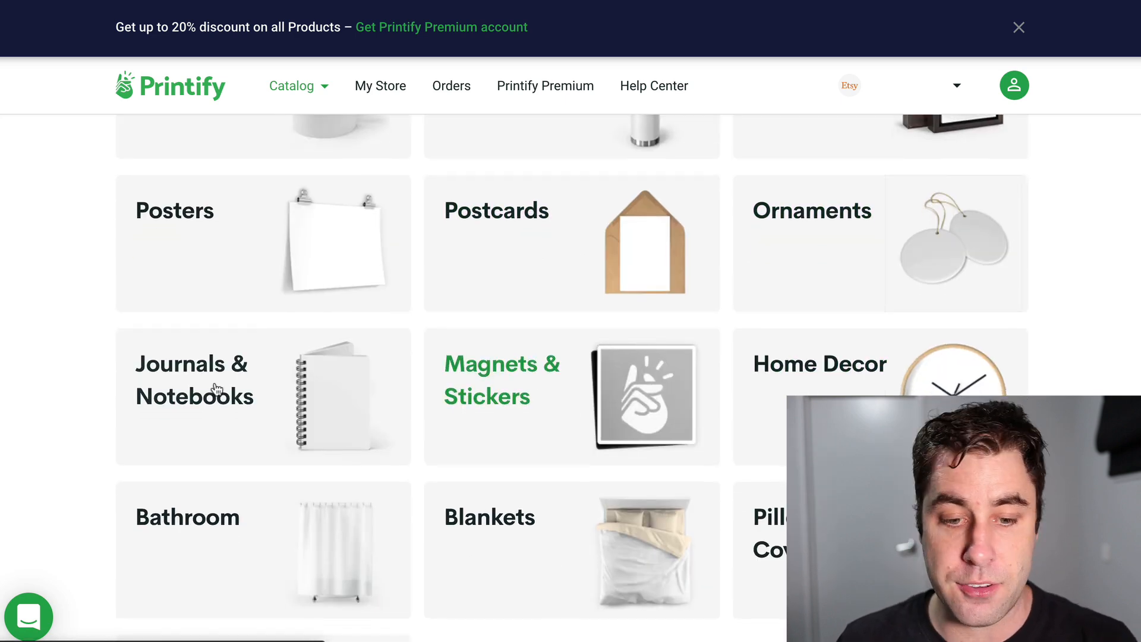
pyautogui.scroll(-2, 214, 383)
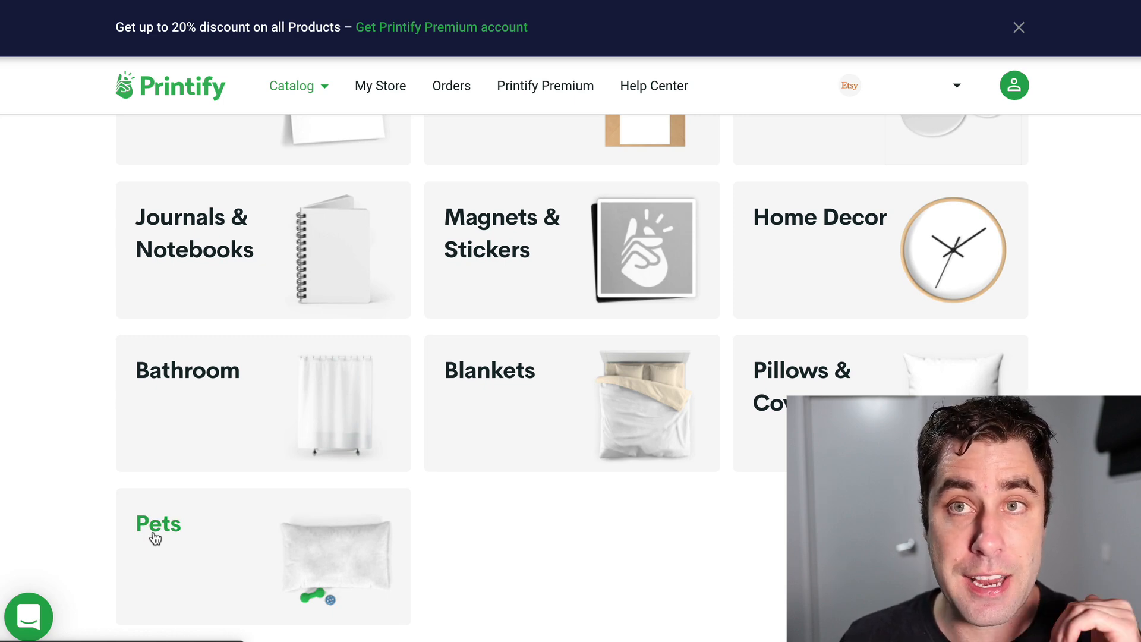
pyautogui.scroll(7, 142, 285)
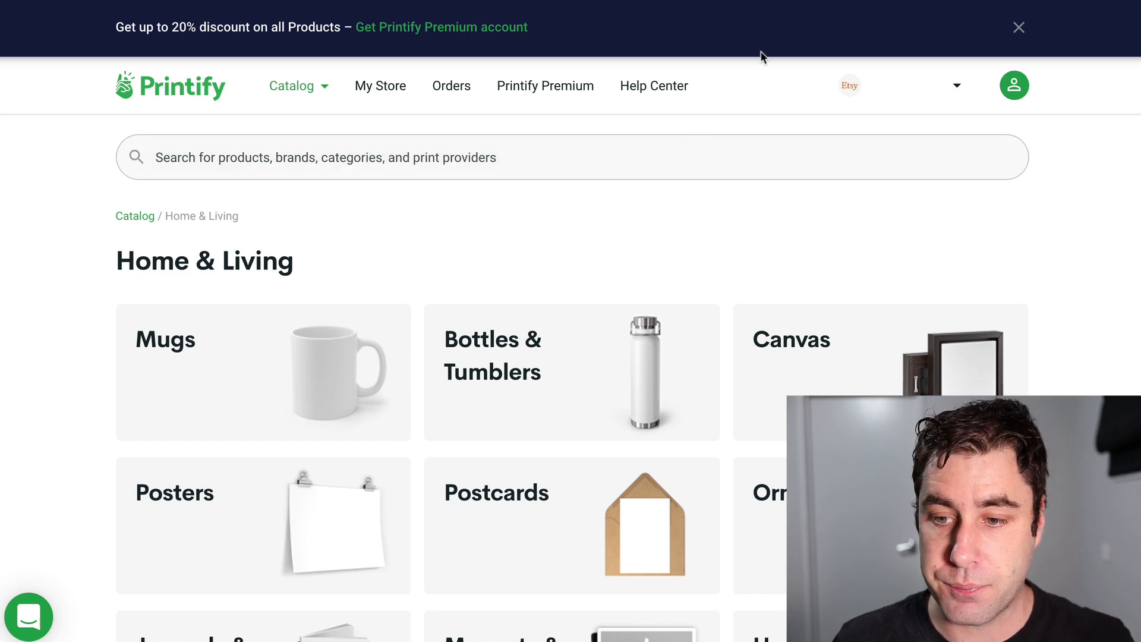
# Switch to the Etsy shop setup and open Shop preferences, revisiting Printify's Home & Living categories in between.
pyautogui.click(873, 84)
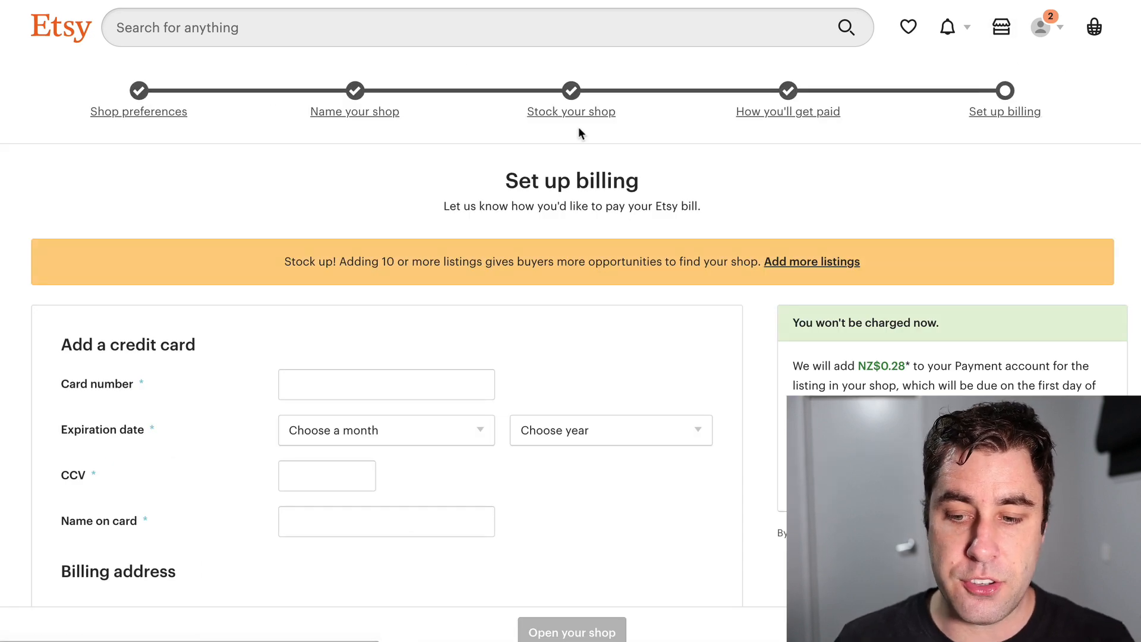
pyautogui.click(105, 113)
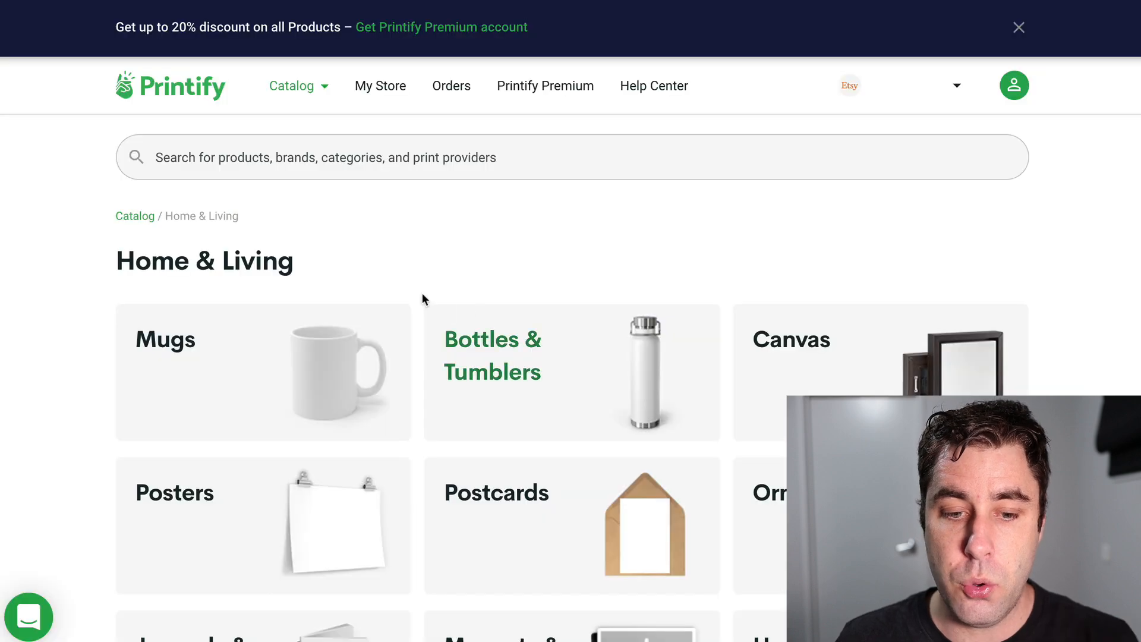
pyautogui.scroll(-2, 61, 254)
pyautogui.click(142, 236)
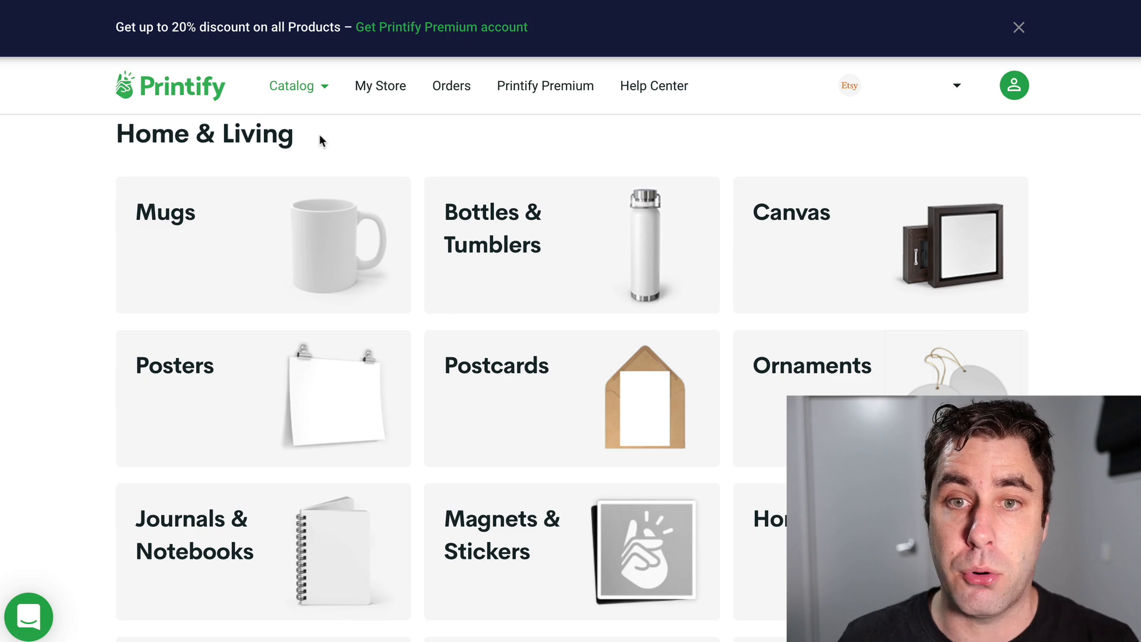
pyautogui.click(310, 220)
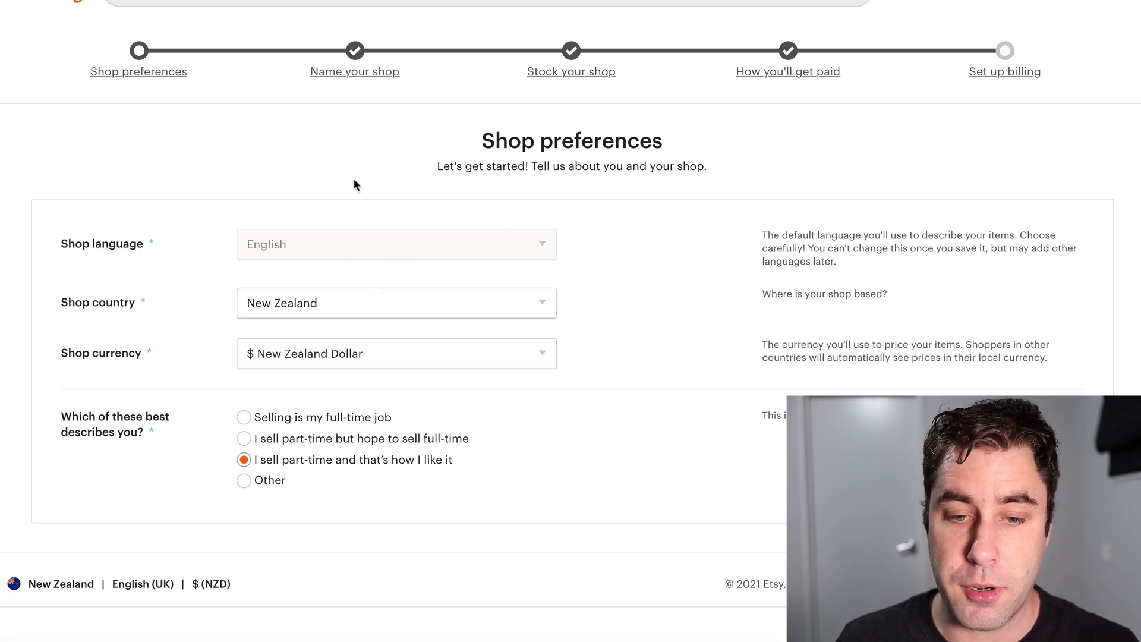
# Go to the shop naming stage of the Etsy setup and change the shop name to 201PhoneCases.
pyautogui.click(353, 72)
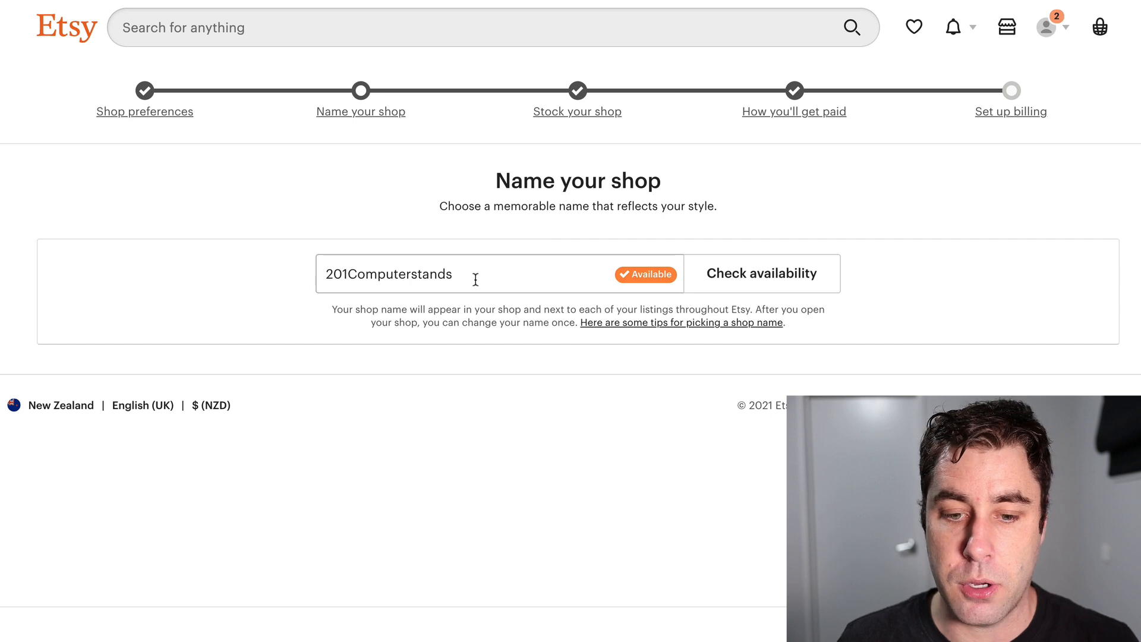
pyautogui.moveTo(348, 275); pyautogui.dragTo(456, 280)
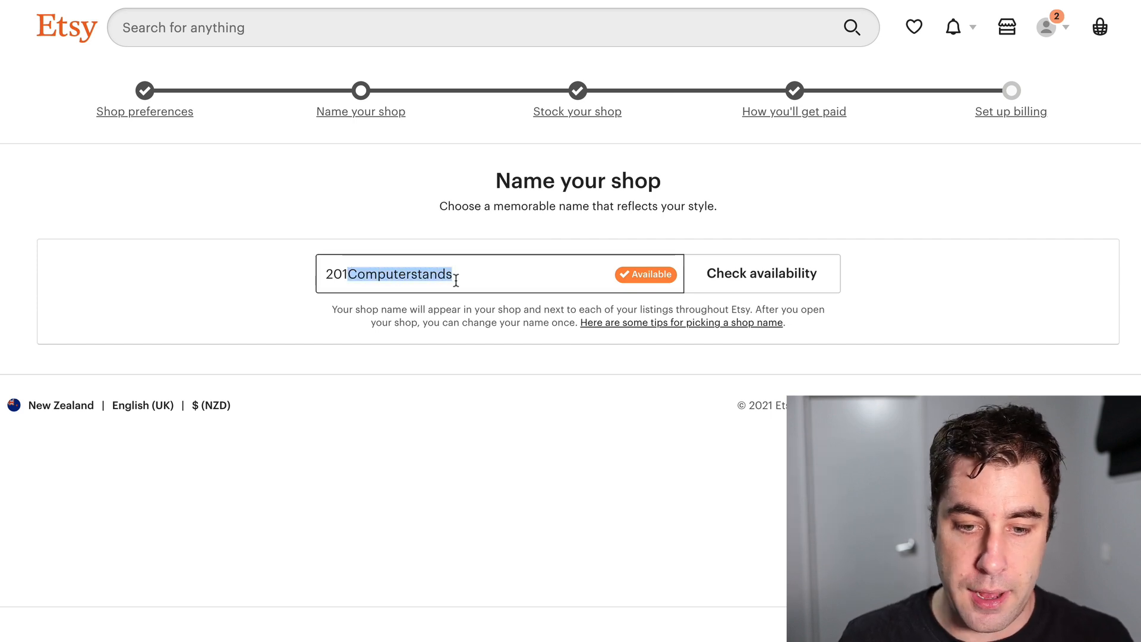
pyautogui.write('Phone')
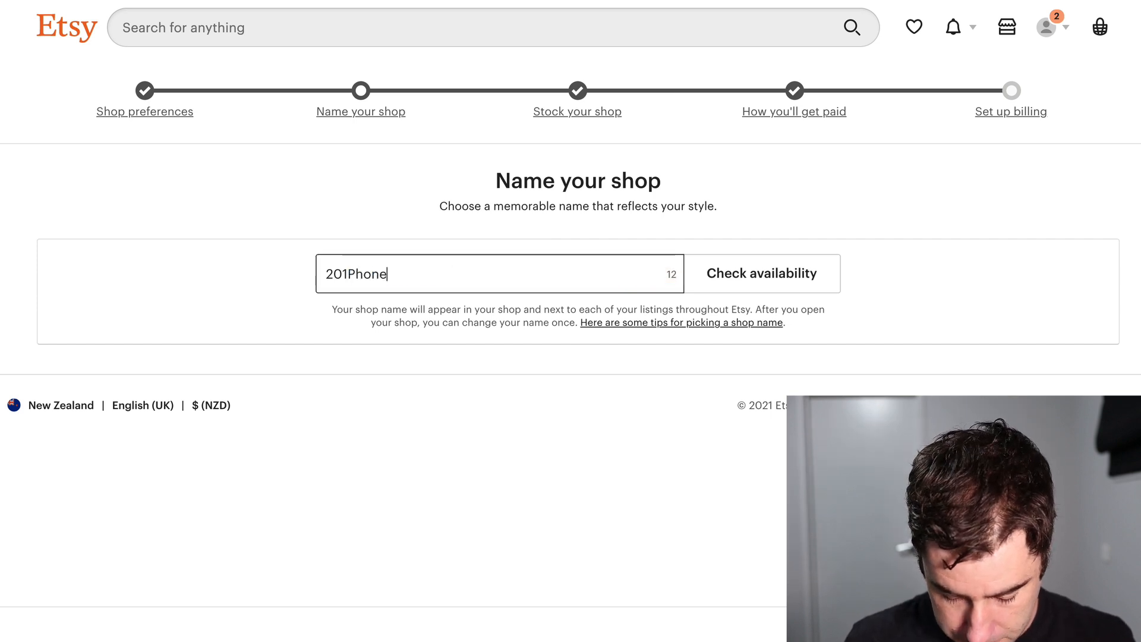
pyautogui.write('Cases')
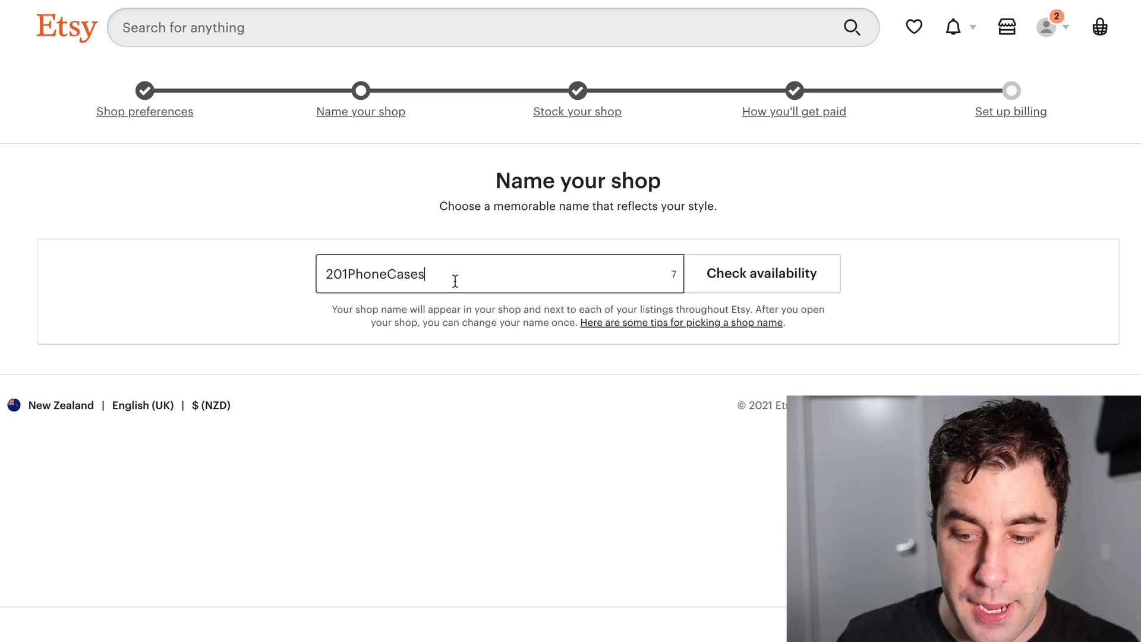
# Start a new listing in the Stock your shop stage and look through its photo, video and maker options.
pyautogui.click(588, 116)
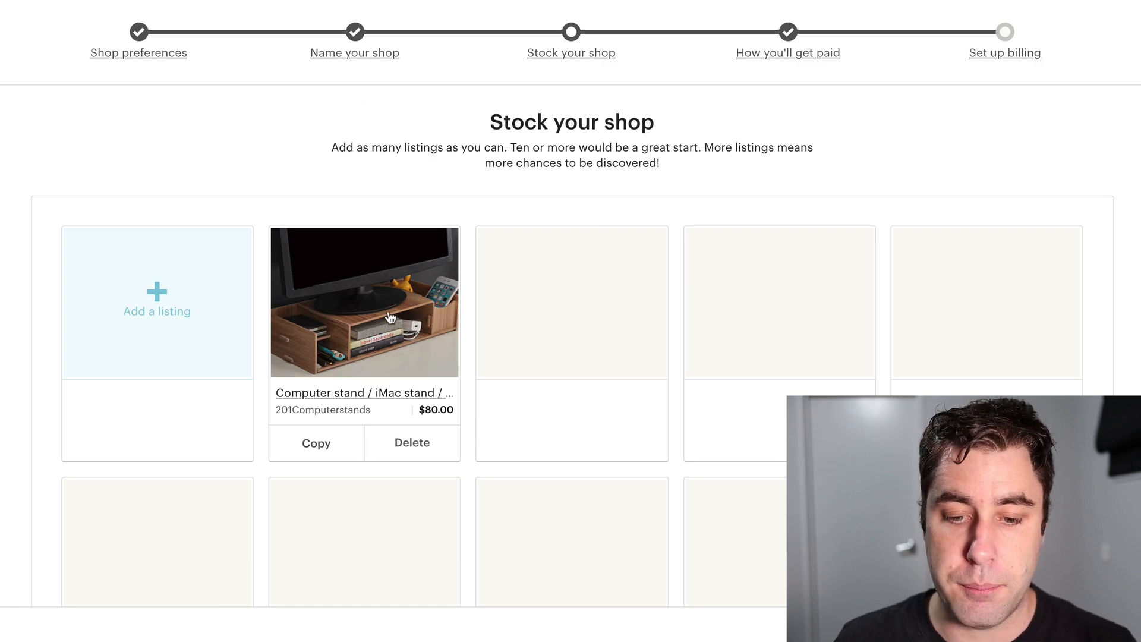
pyautogui.click(151, 304)
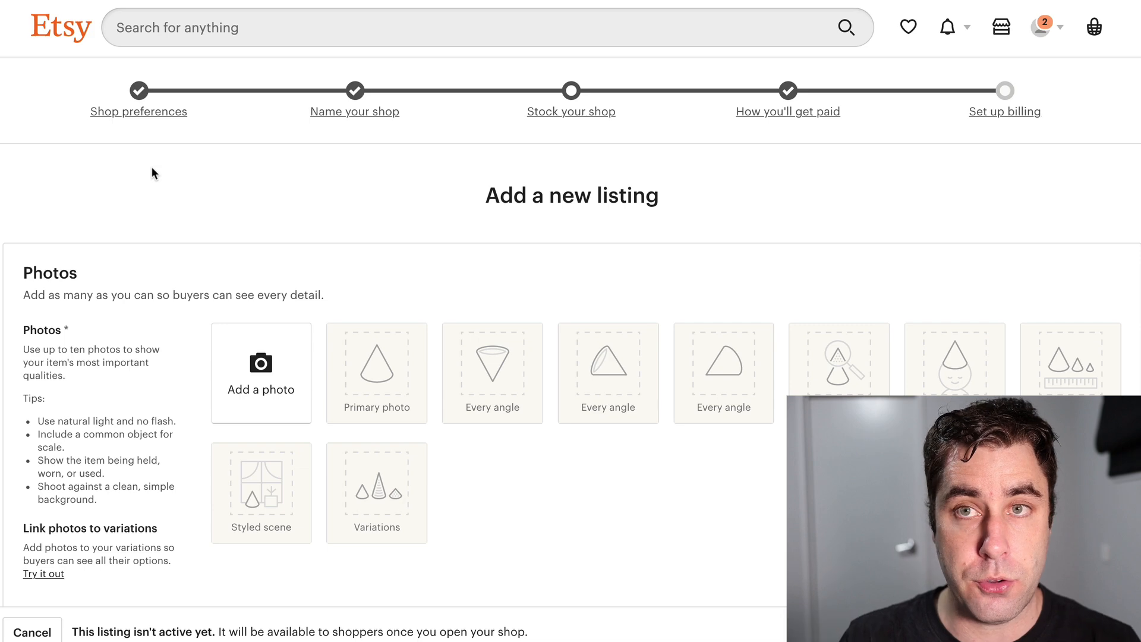
pyautogui.scroll(-2, 523, 164)
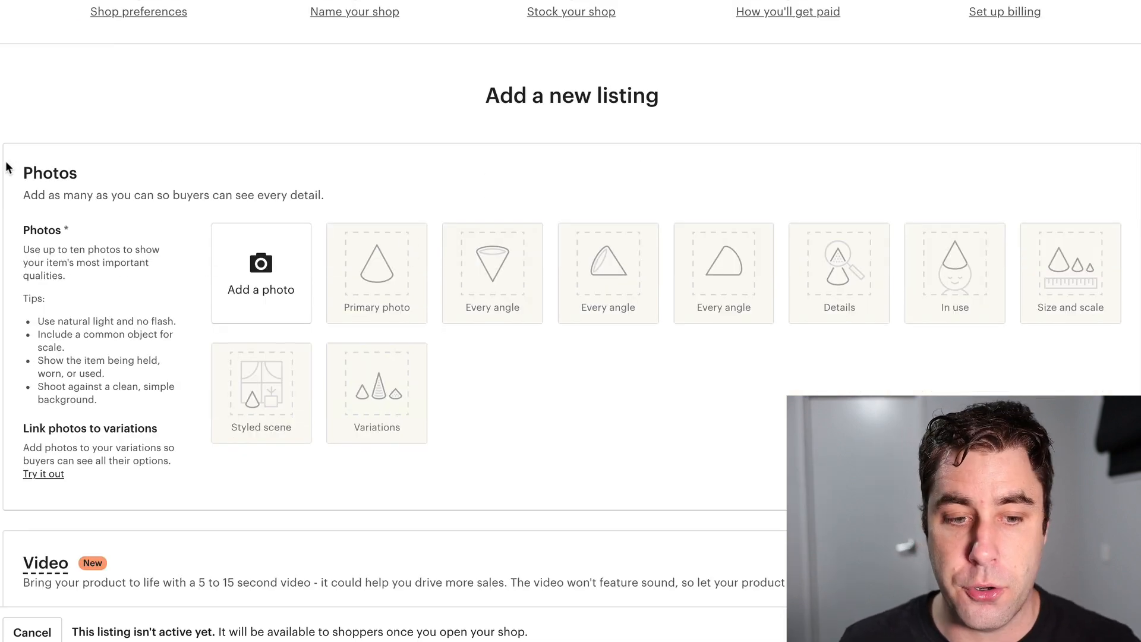
pyautogui.scroll(-7, 285, 200)
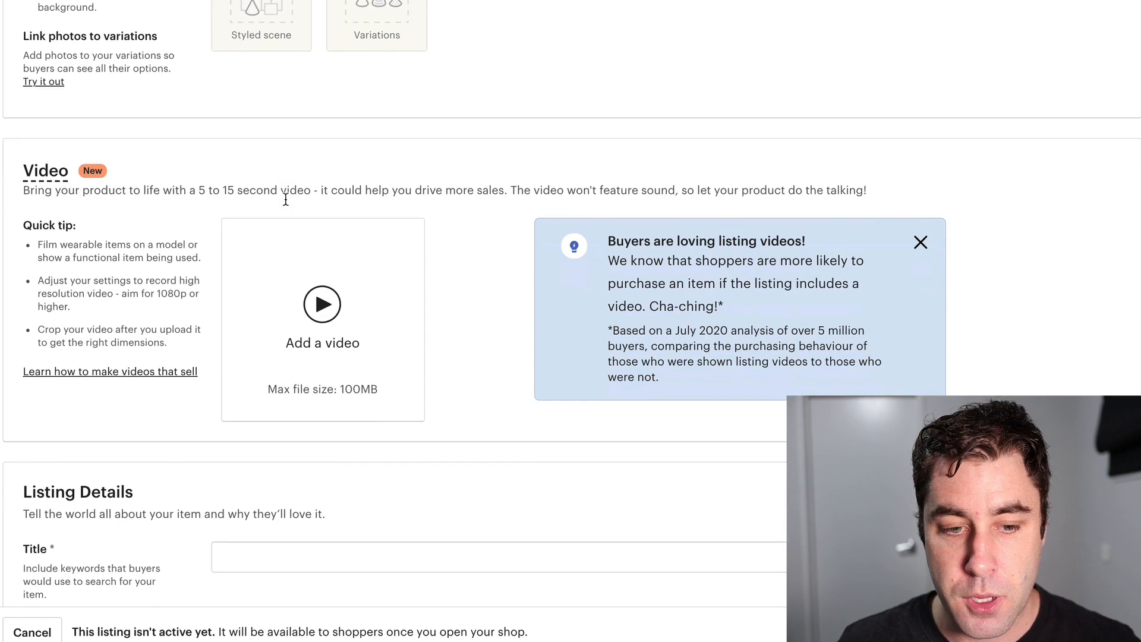
pyautogui.scroll(-1, 285, 201)
pyautogui.scroll(-7, 433, 210)
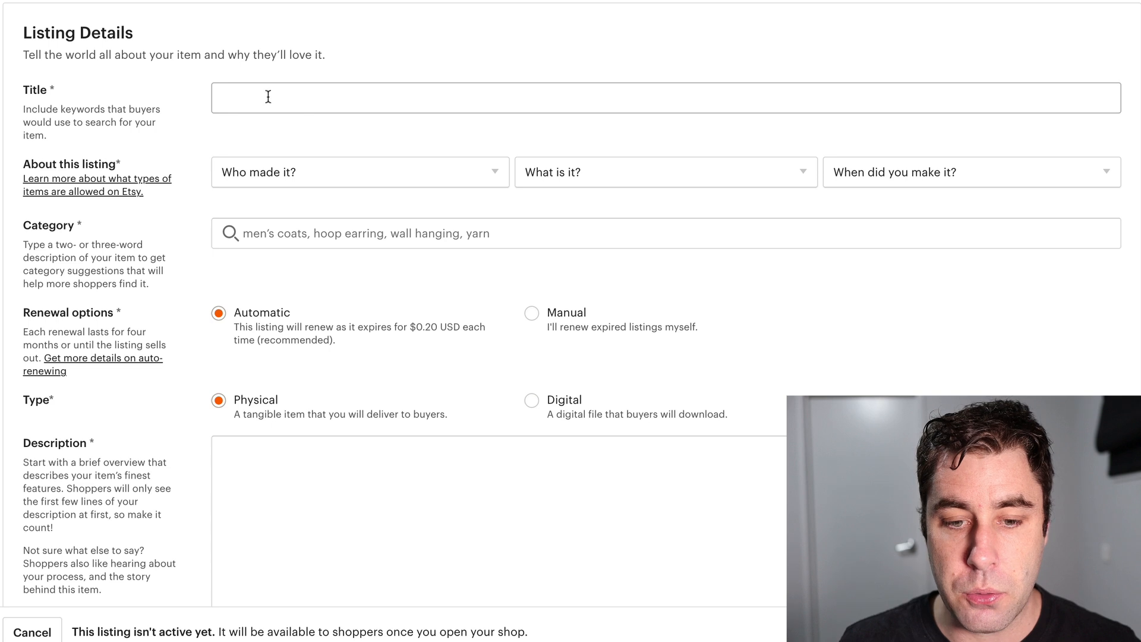
pyautogui.click(383, 173)
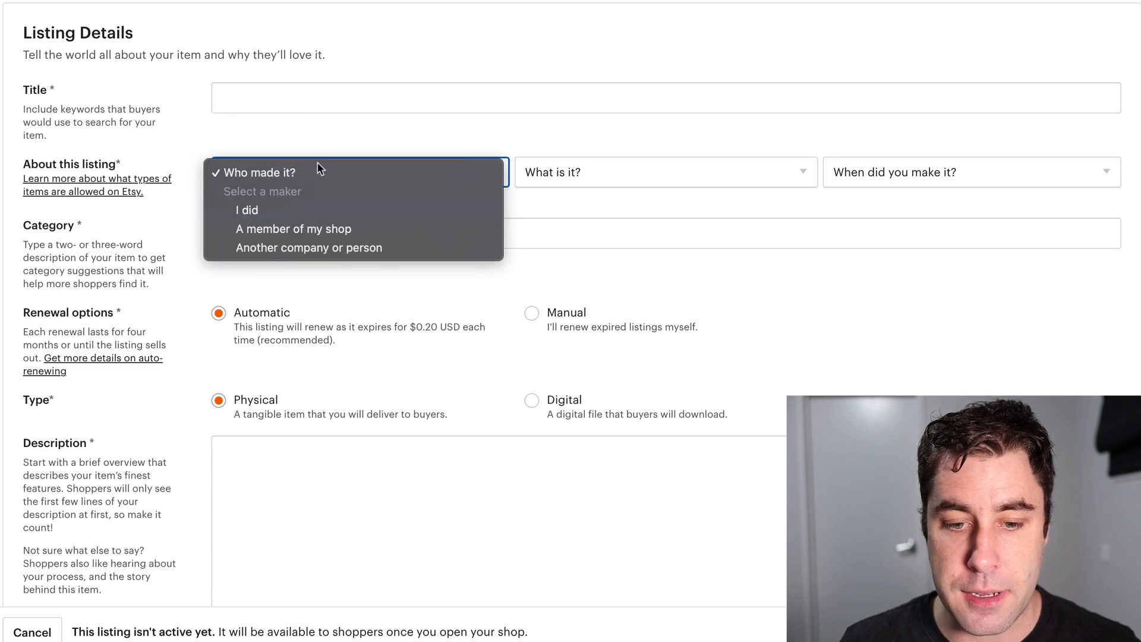
pyautogui.click(476, 130)
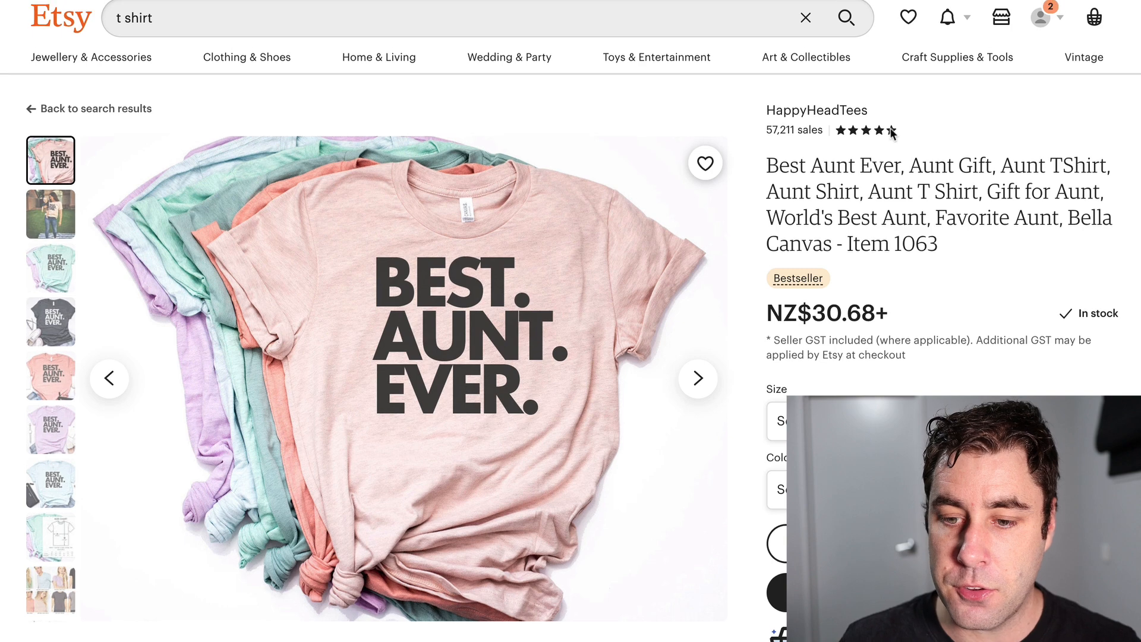
# Switch to the Best Aunt Ever T-shirt listing and examine its title, price, description, materials and sizing details.
pyautogui.moveTo(770, 163); pyautogui.dragTo(957, 248)
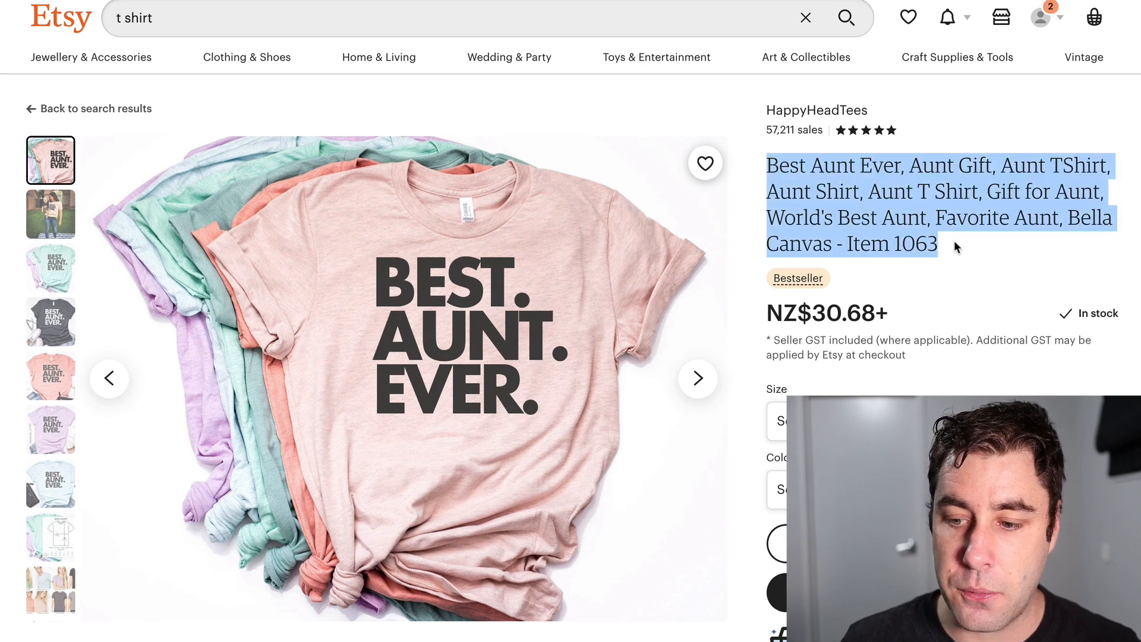
pyautogui.moveTo(890, 313); pyautogui.dragTo(768, 312)
pyautogui.scroll(-6, 818, 265)
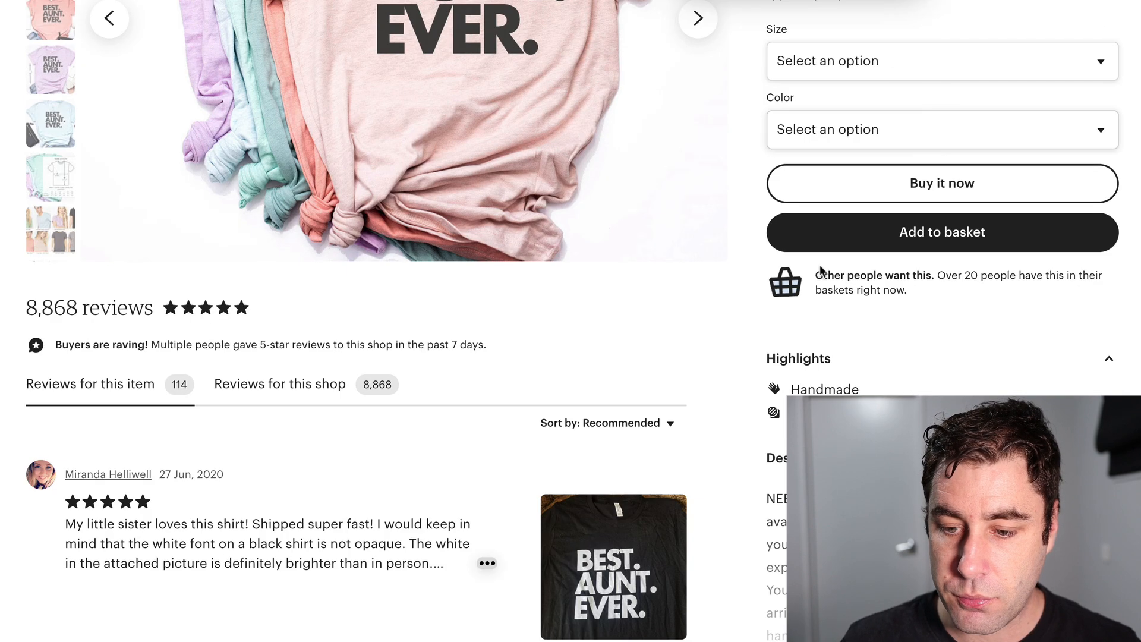
pyautogui.scroll(-2, 819, 265)
pyautogui.scroll(-2, 816, 374)
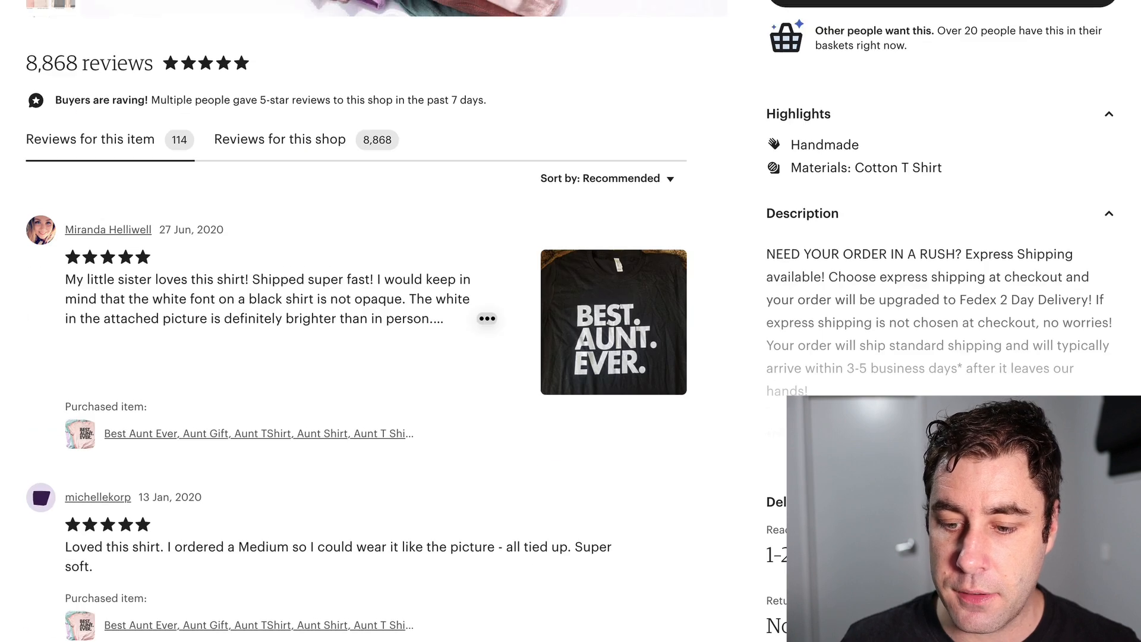
pyautogui.moveTo(765, 254); pyautogui.dragTo(832, 511)
pyautogui.scroll(2, 884, 326)
pyautogui.scroll(-8, 878, 306)
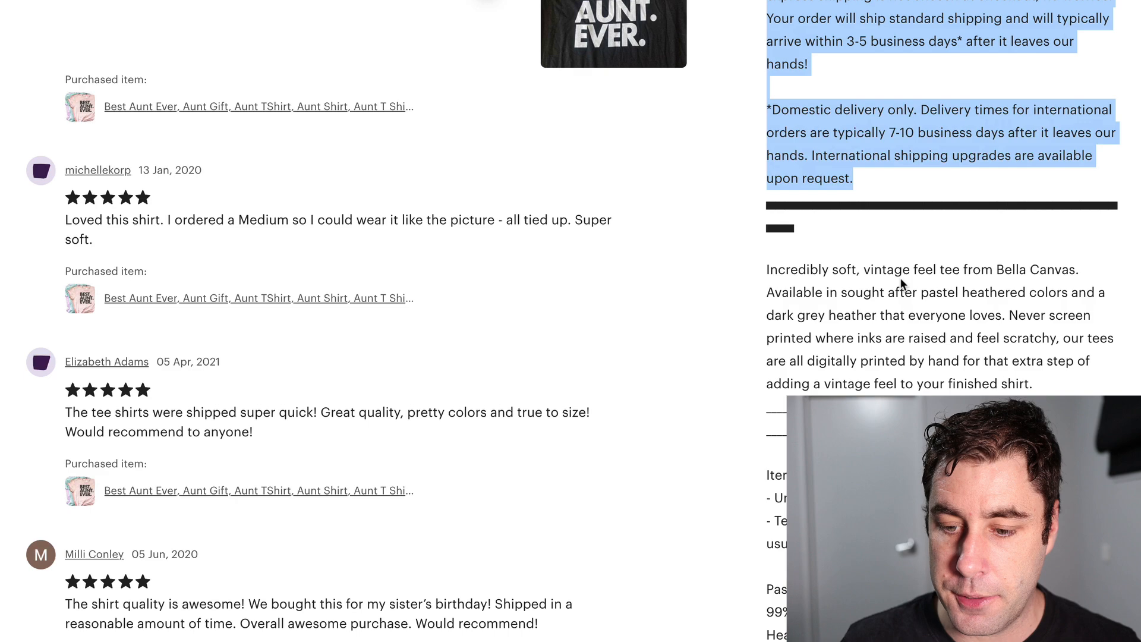
pyautogui.scroll(-2, 879, 306)
pyautogui.scroll(-9, 858, 390)
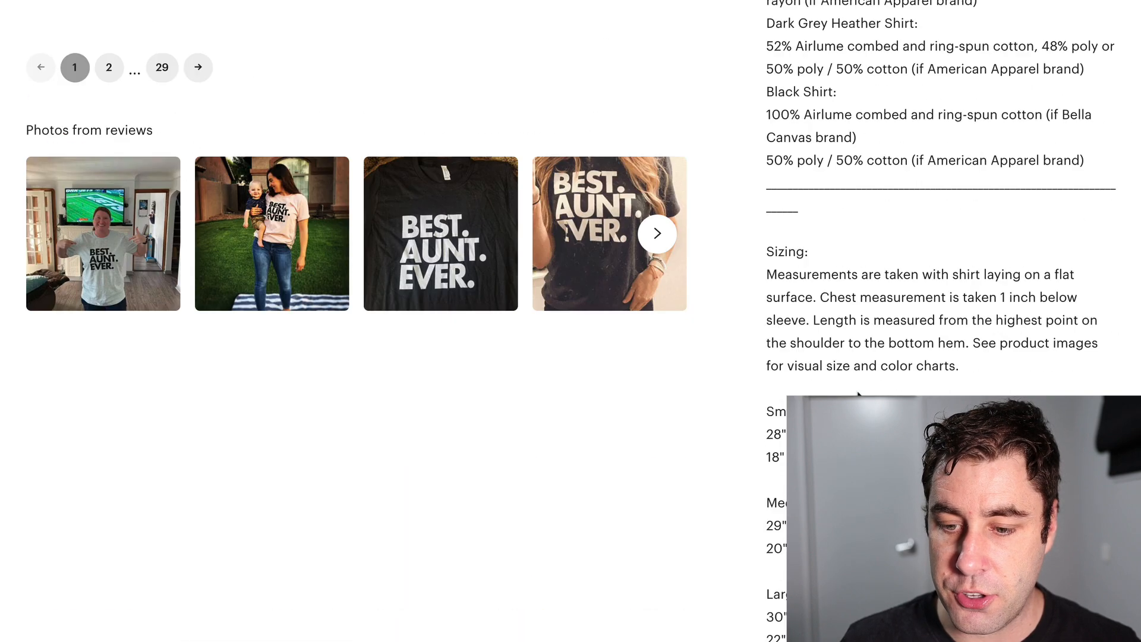
pyautogui.scroll(-4, 1095, 237)
pyautogui.scroll(1, 975, 280)
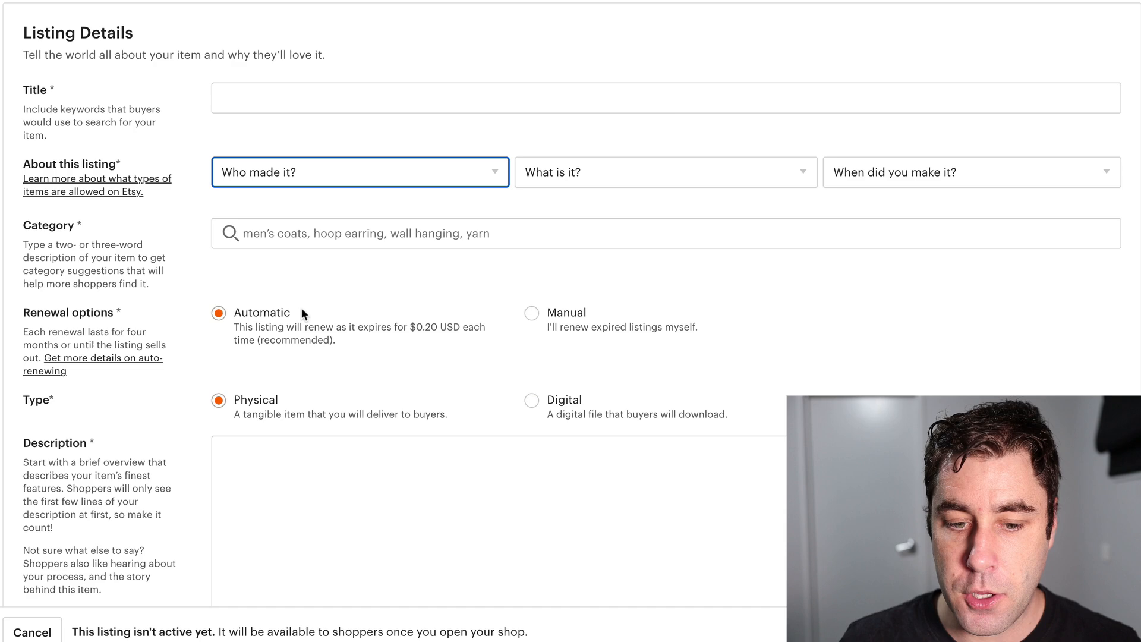
# Return to the new listing form and review its description, tags, pricing, variations, personalisation and delivery sections.
pyautogui.scroll(-3, 300, 303)
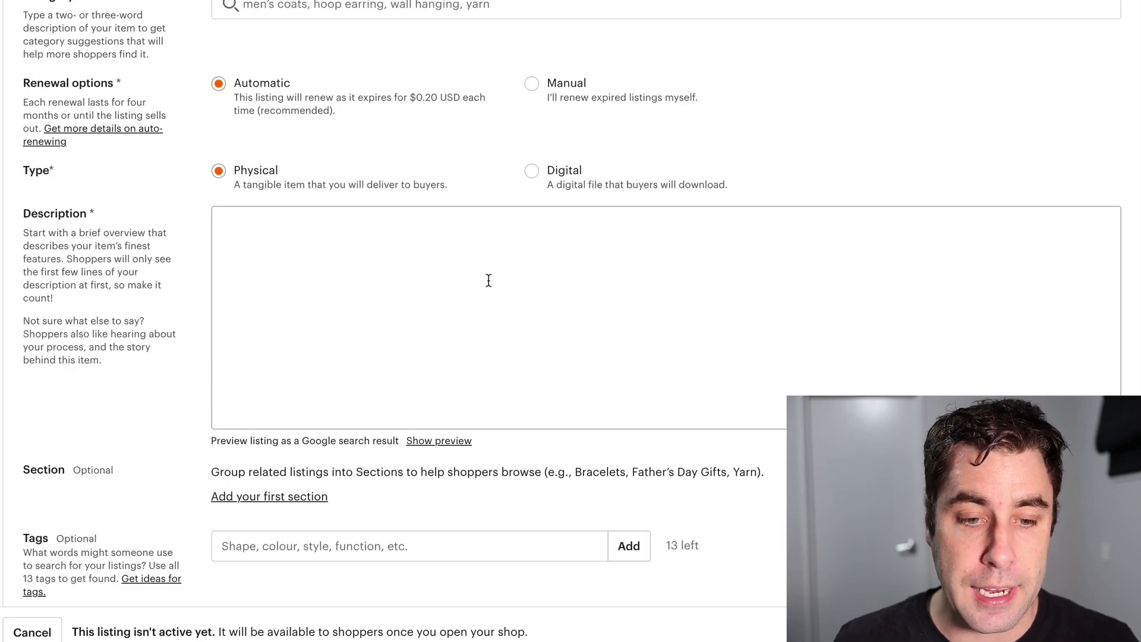
pyautogui.scroll(-5, 488, 280)
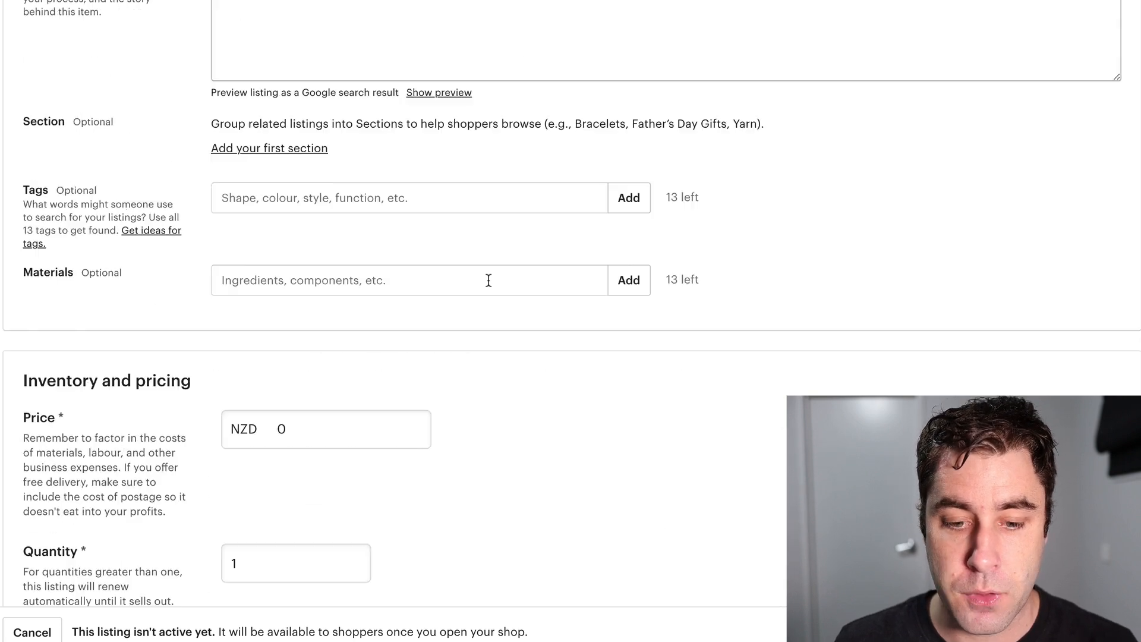
pyautogui.scroll(-3, 335, 258)
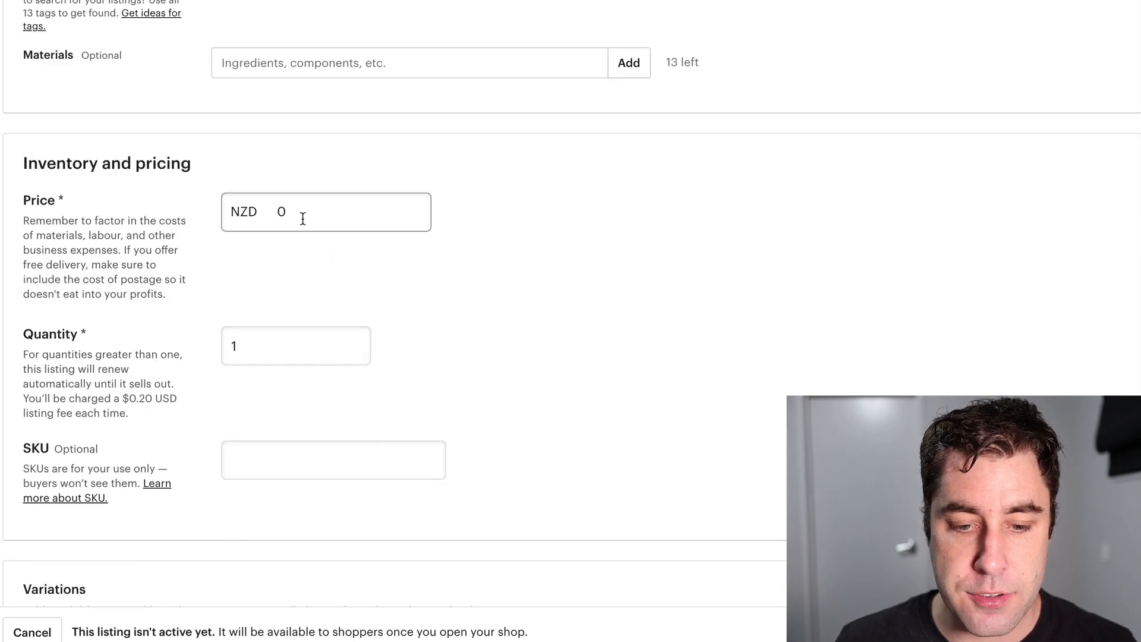
pyautogui.scroll(-2, 274, 269)
pyautogui.click(290, 351)
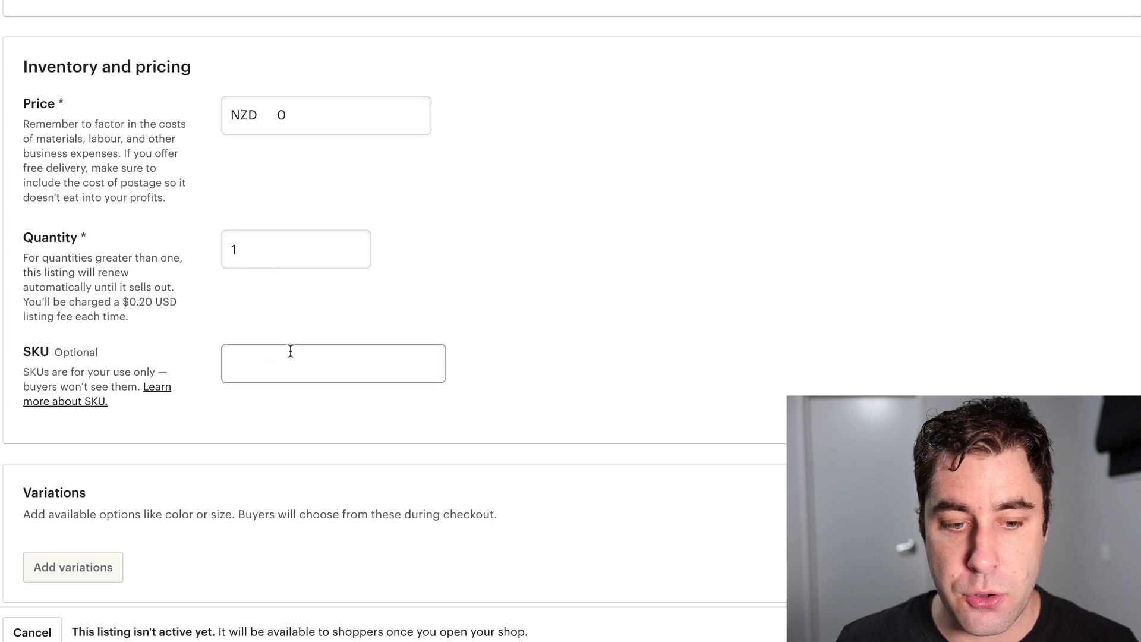
pyautogui.scroll(-1, 290, 351)
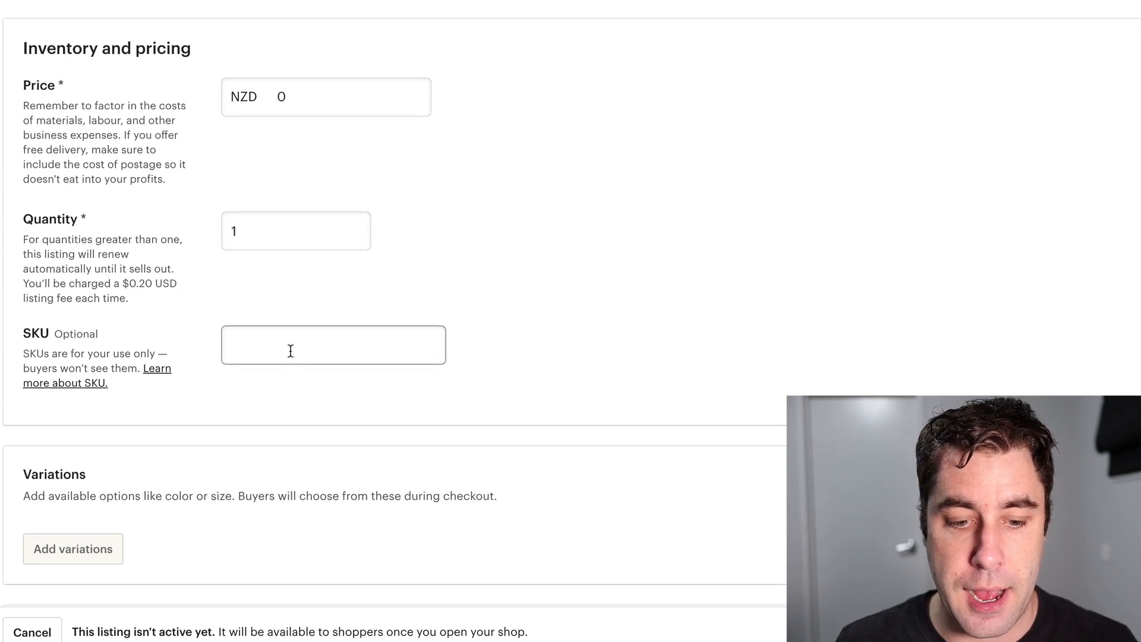
pyautogui.scroll(-5, 291, 350)
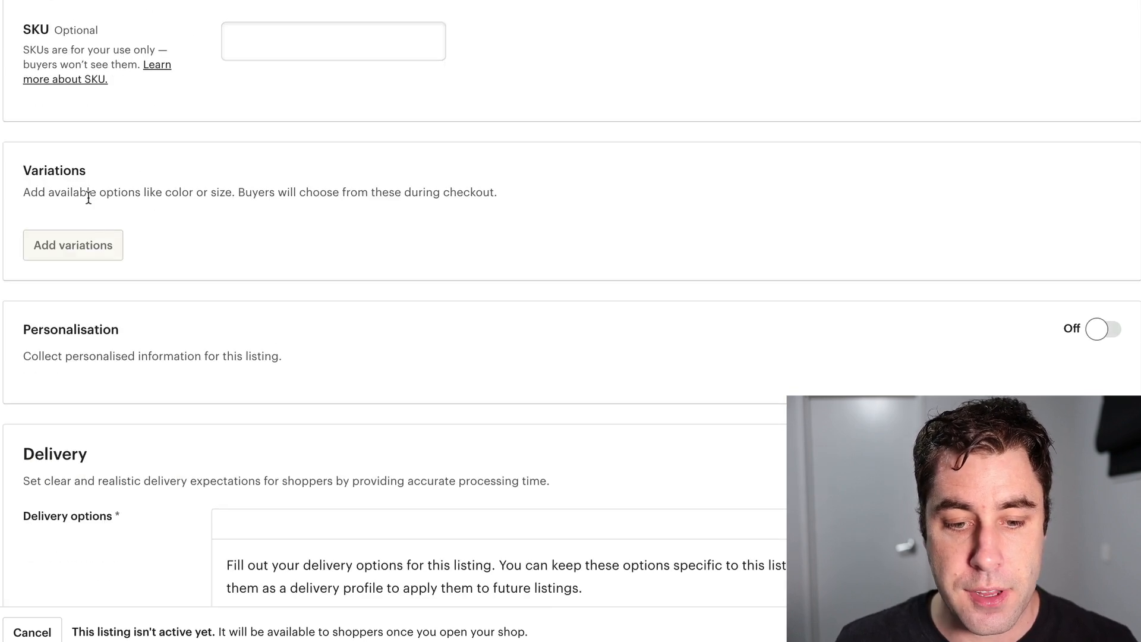
pyautogui.scroll(-5, 212, 321)
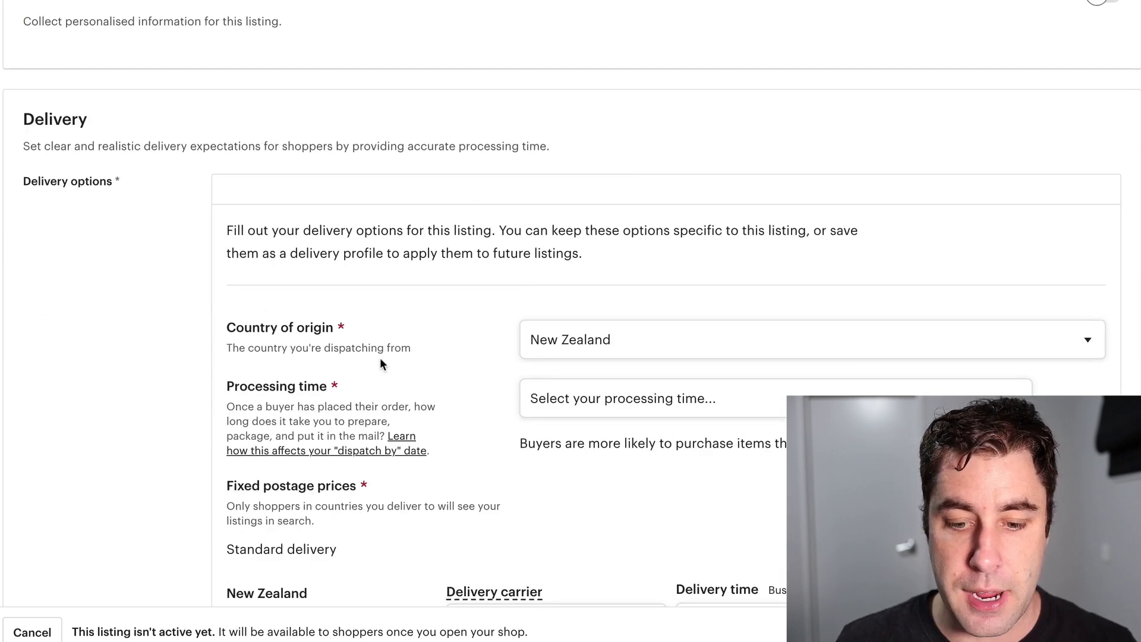
pyautogui.scroll(-5, 455, 226)
pyautogui.scroll(-6, 452, 225)
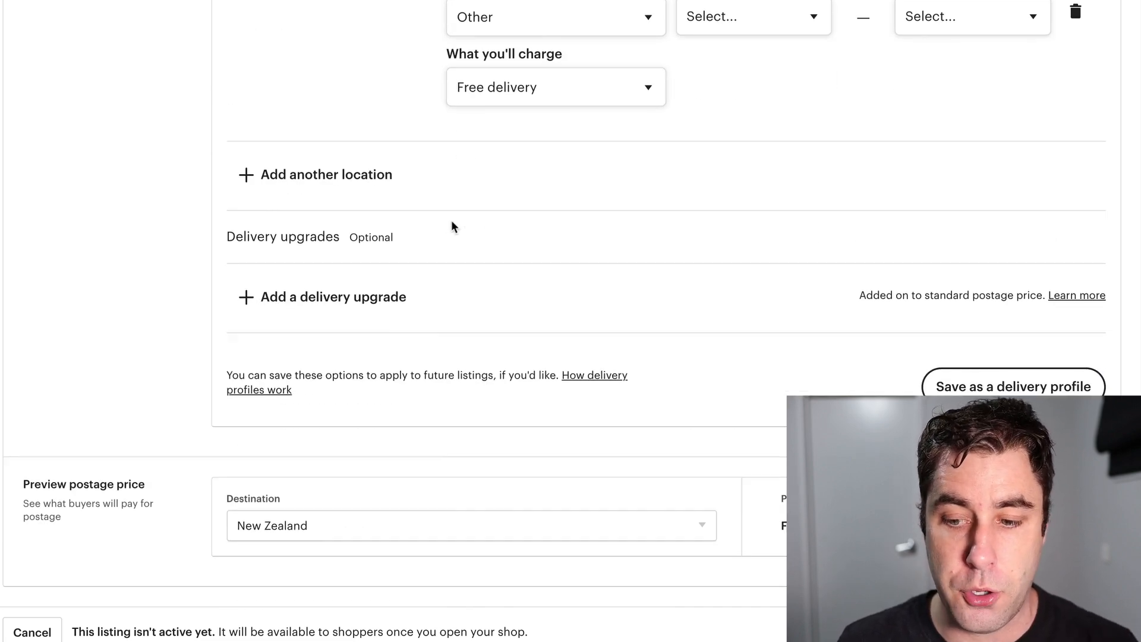
pyautogui.scroll(15, 451, 226)
pyautogui.scroll(4, 452, 226)
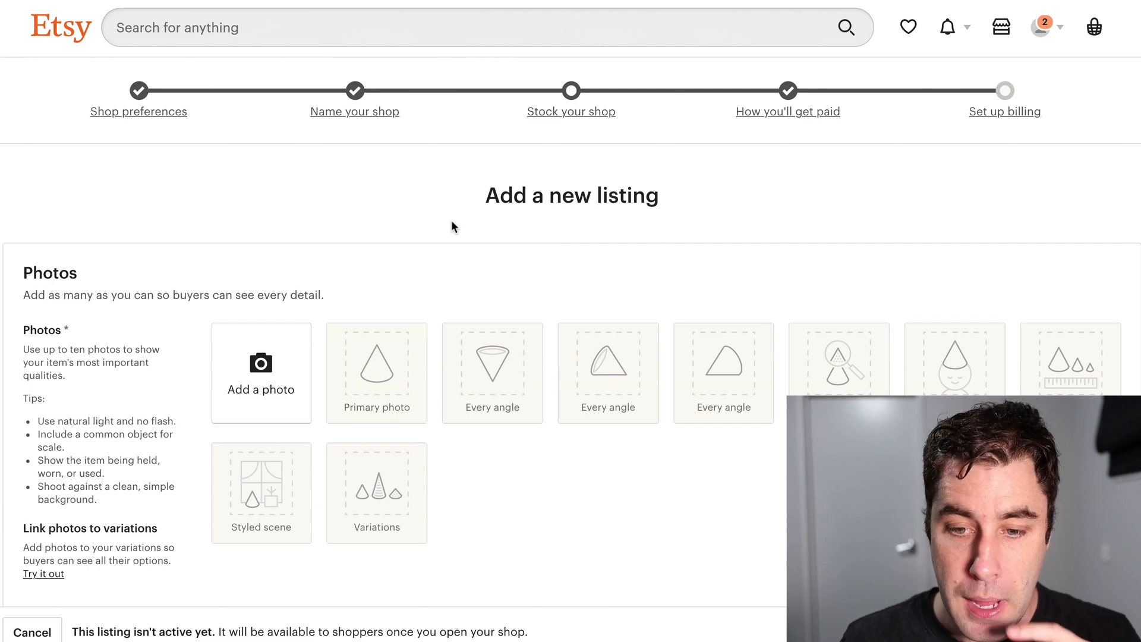
# Leave the unsaved listing to review the How you'll get paid stage, and open the Set up billing stage.
pyautogui.click(793, 112)
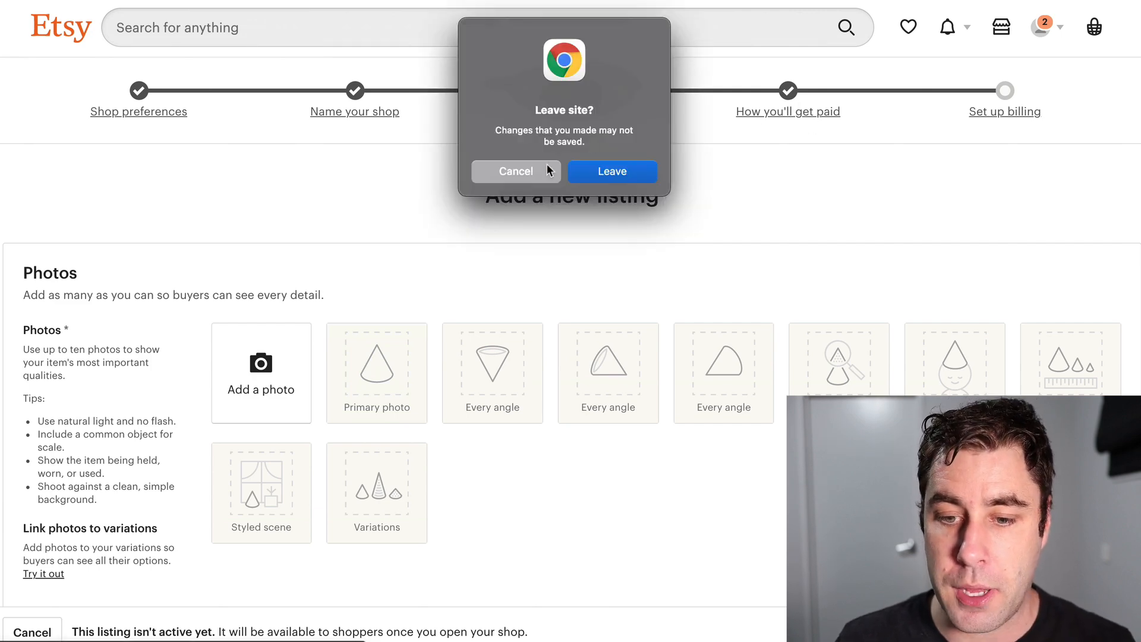
pyautogui.click(592, 169)
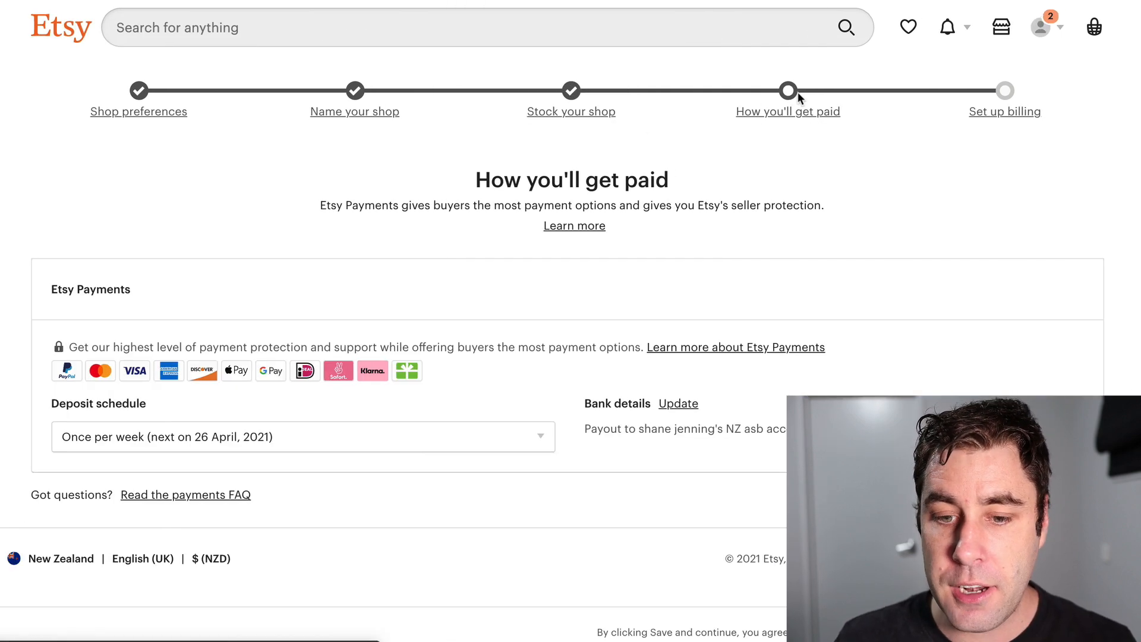
pyautogui.scroll(-2, 202, 230)
pyautogui.scroll(-1, 205, 230)
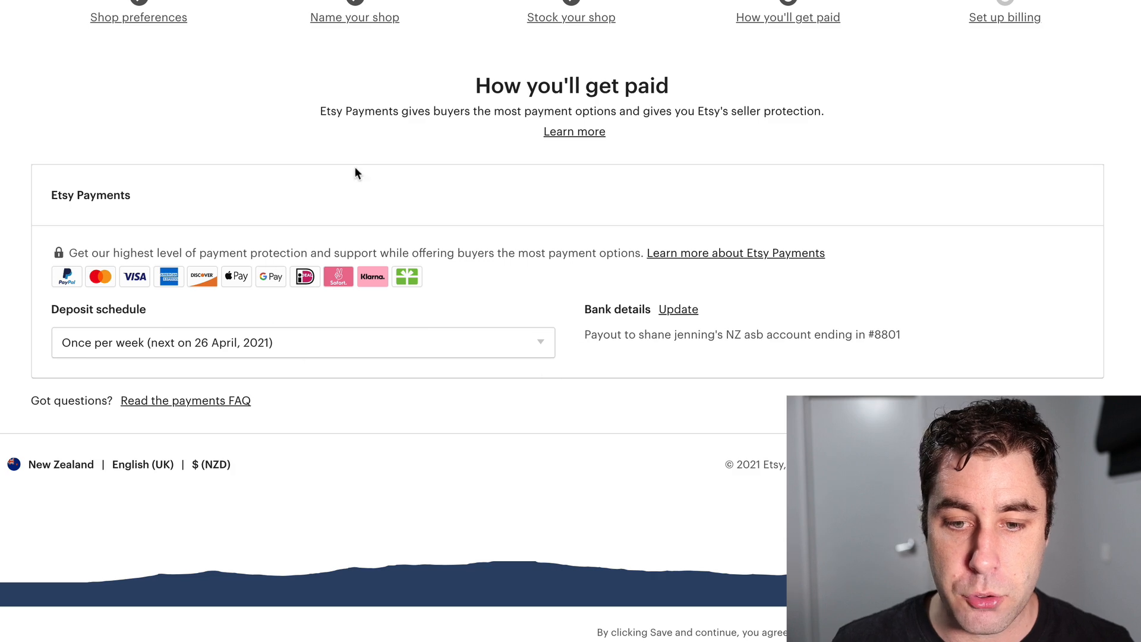
pyautogui.scroll(1, 448, 308)
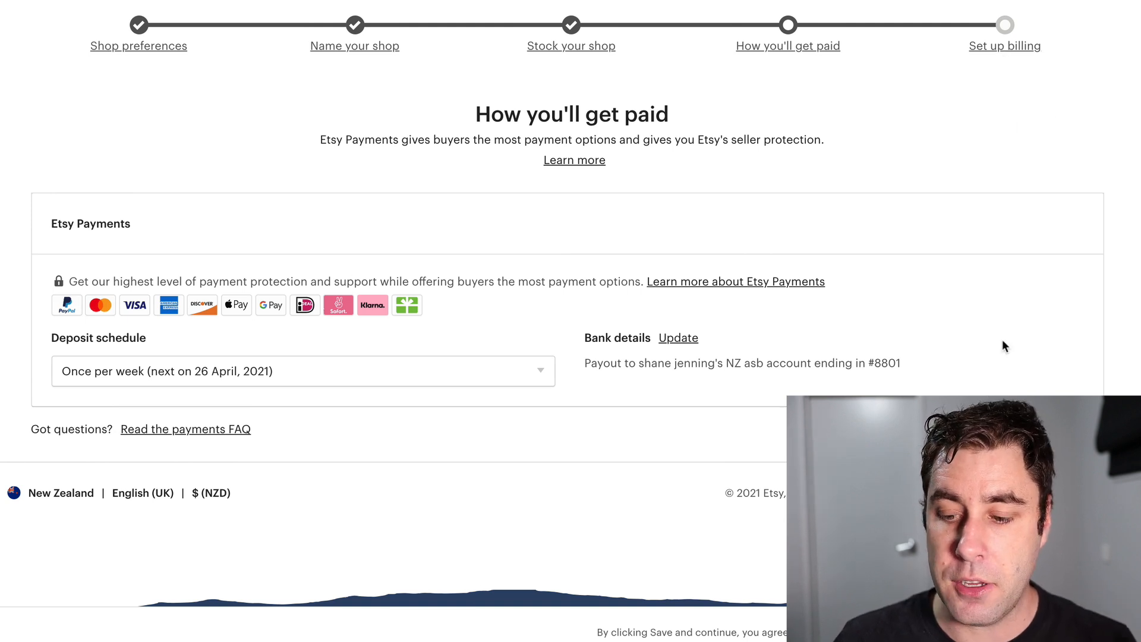
pyautogui.click(1003, 44)
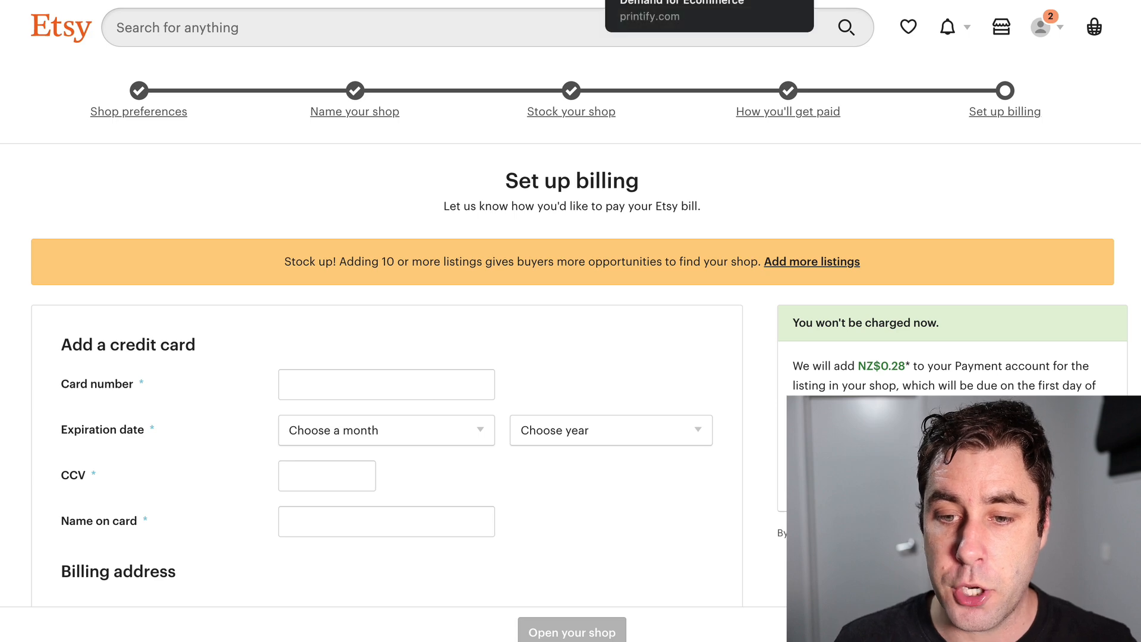
# Switch to Printify and open Design your first product from the home page's store setup checklist.
pyautogui.click(659, 1)
pyautogui.scroll(15, 301, 267)
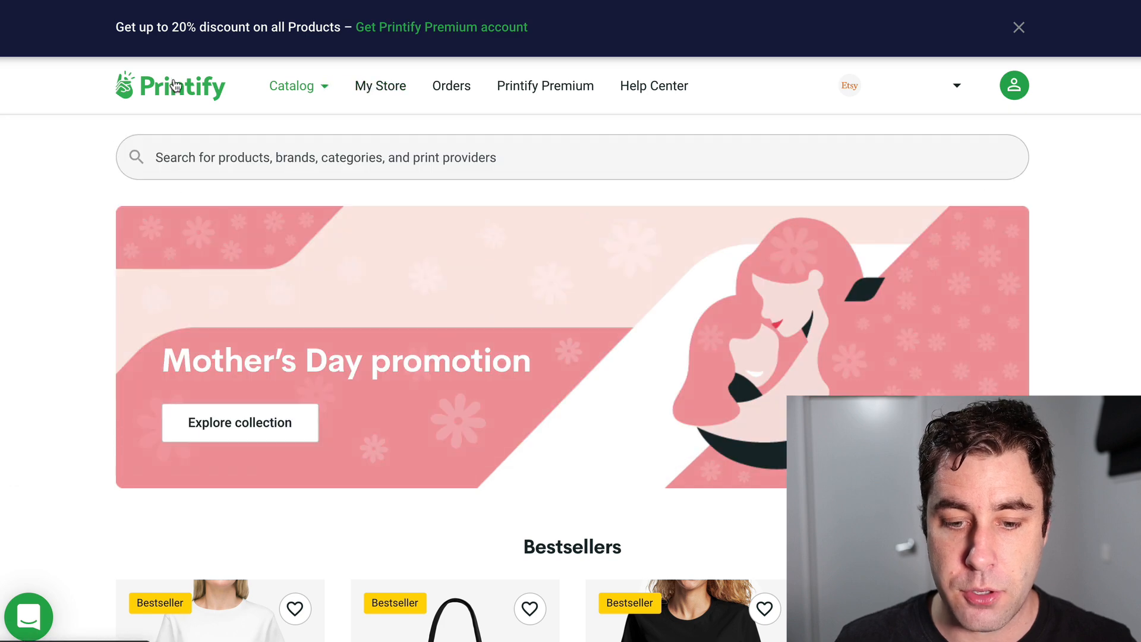
pyautogui.click(176, 86)
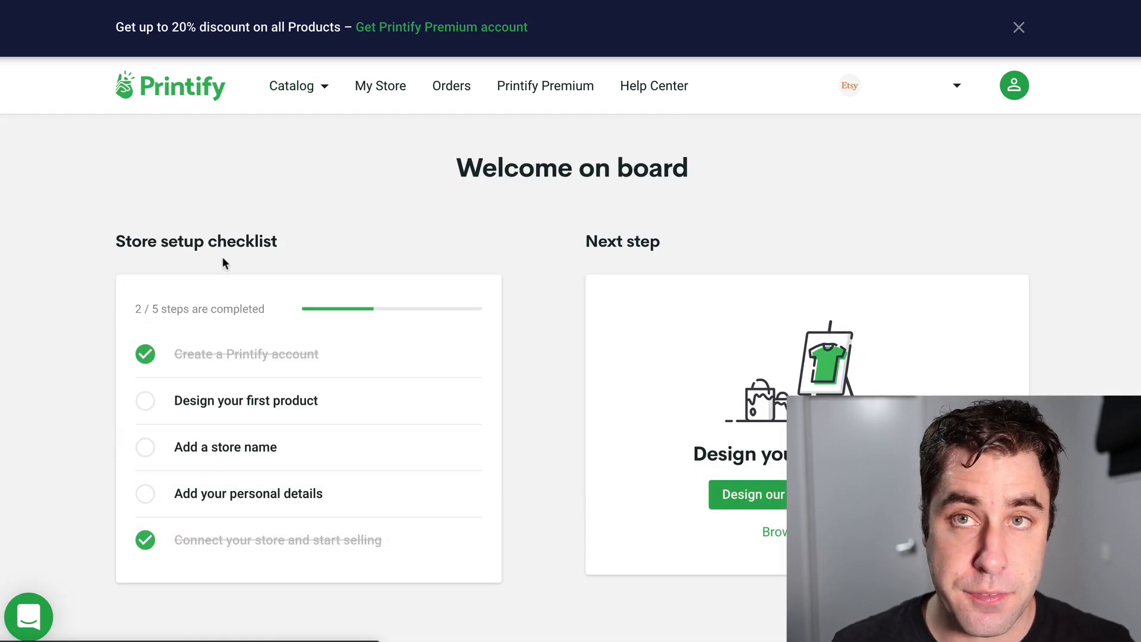
pyautogui.scroll(-2, 220, 258)
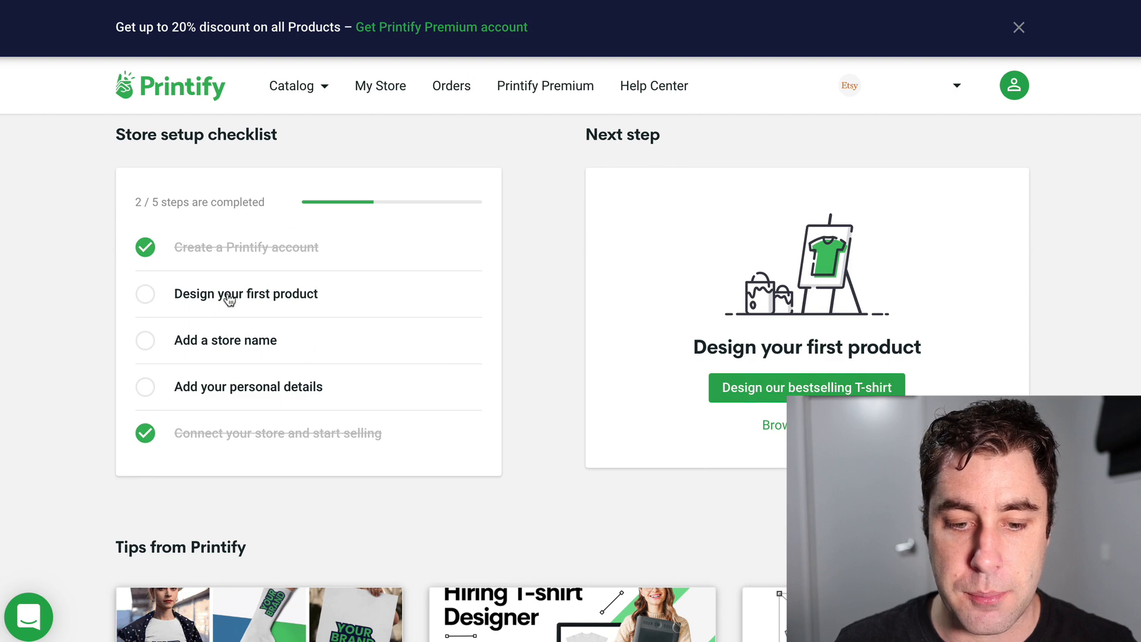
pyautogui.click(276, 304)
# Look through the Printify catalog's bestsellers and open the Unisex Heavy Cotton Tee by Gildan.
pyautogui.scroll(-5, 80, 271)
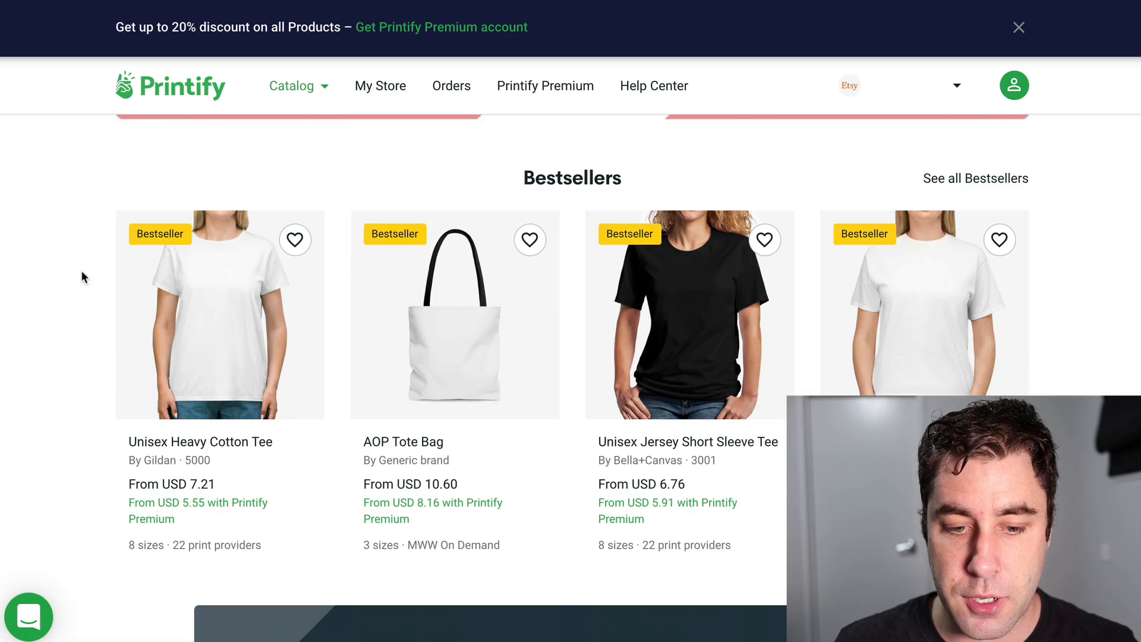
pyautogui.scroll(-6, 81, 270)
pyautogui.scroll(6, 199, 268)
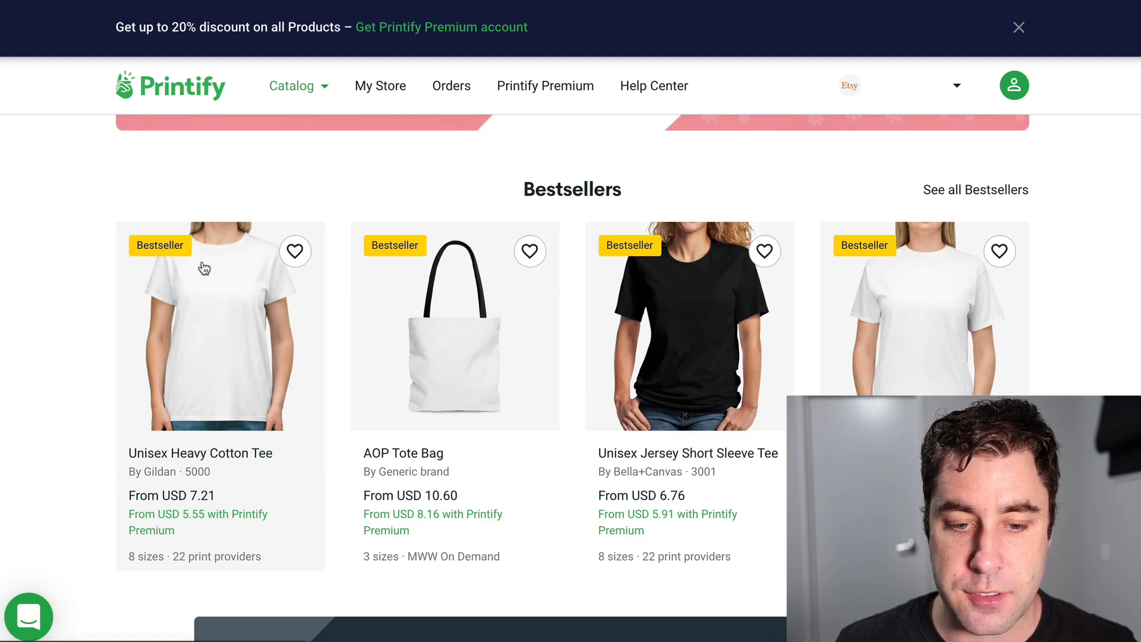
pyautogui.click(269, 284)
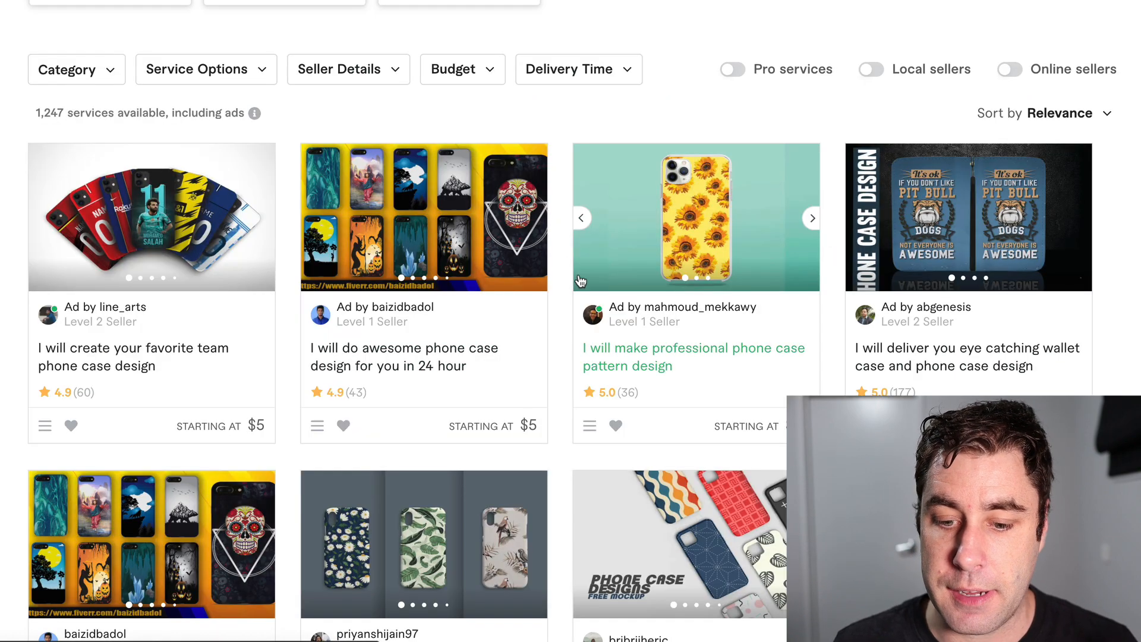
# Switch to Fiverr to look over the phone case design services and a typography T-shirt design gig, returning to Printify's tee.
pyautogui.scroll(-7, 593, 256)
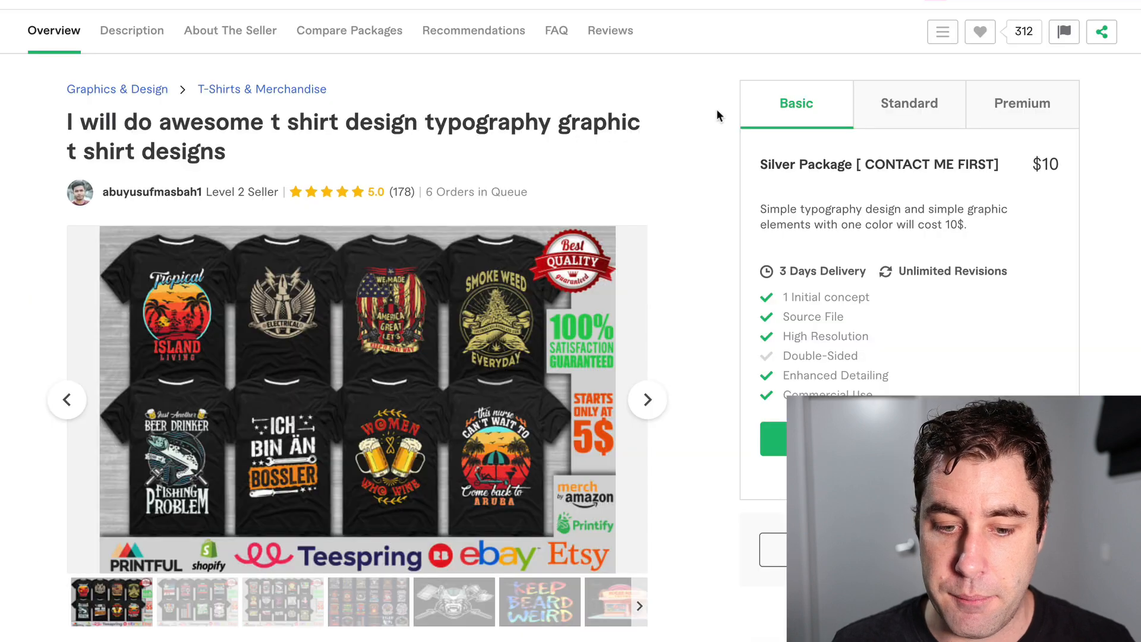
pyautogui.scroll(-1, 333, 319)
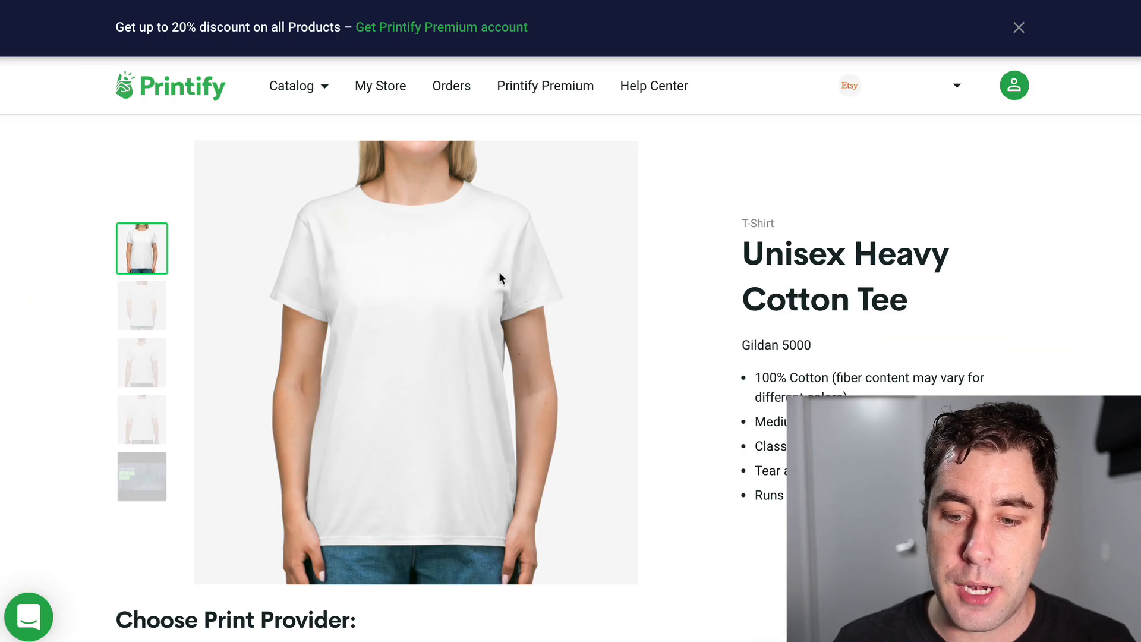
# Choose Monster Digital as the tee's print provider and add ggngn.png from the device to the shirt's front side.
pyautogui.scroll(-6, 482, 266)
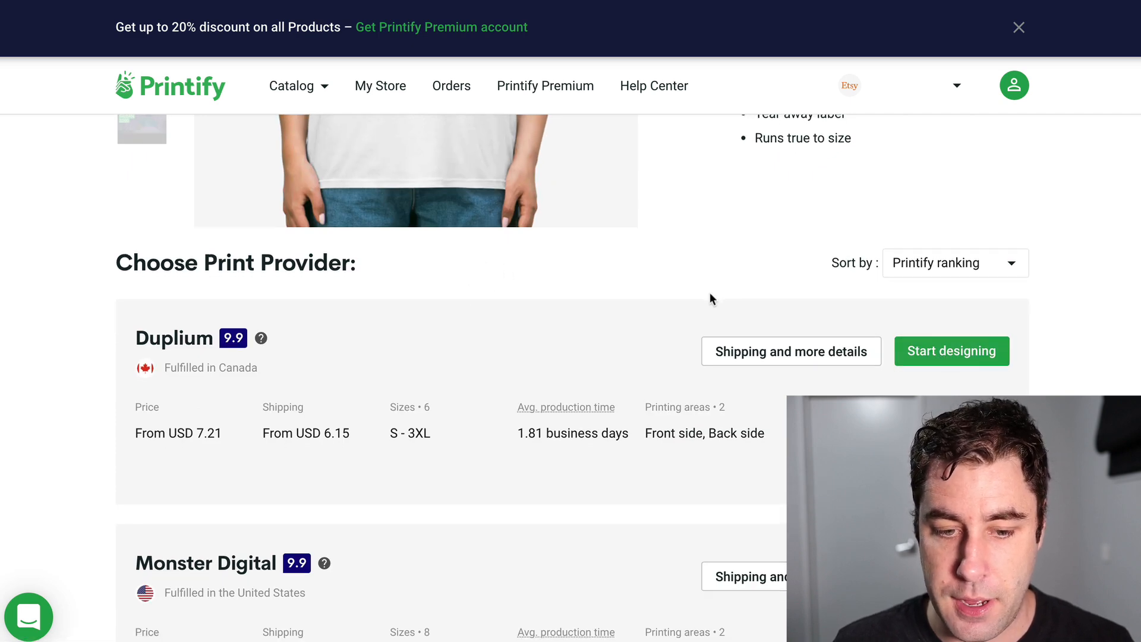
pyautogui.scroll(-2, 481, 303)
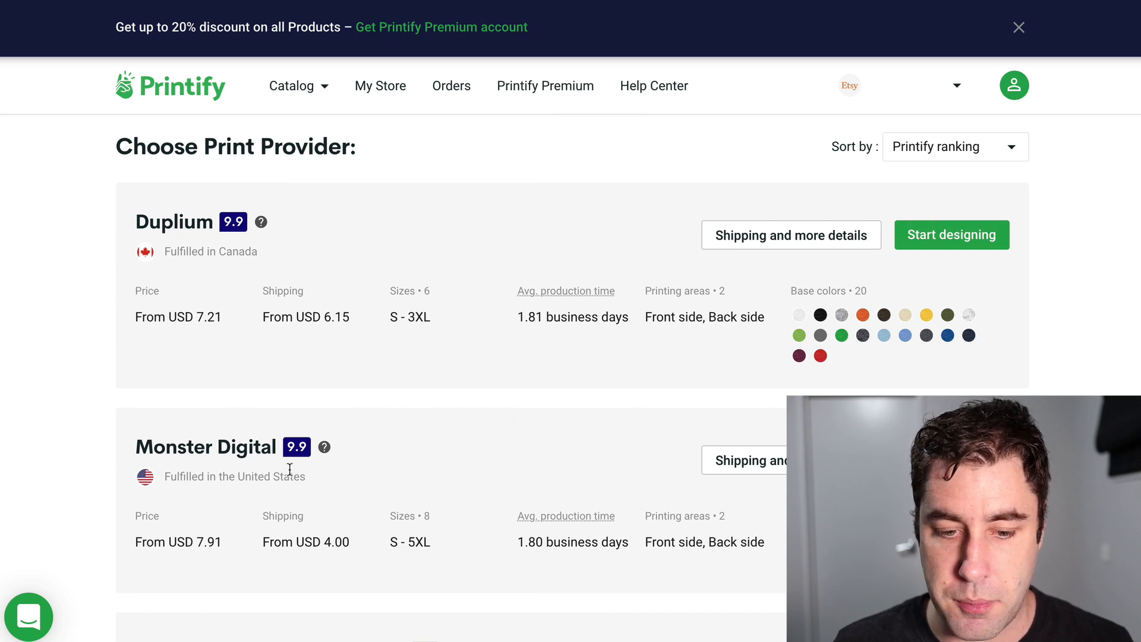
pyautogui.moveTo(224, 547); pyautogui.dragTo(196, 544)
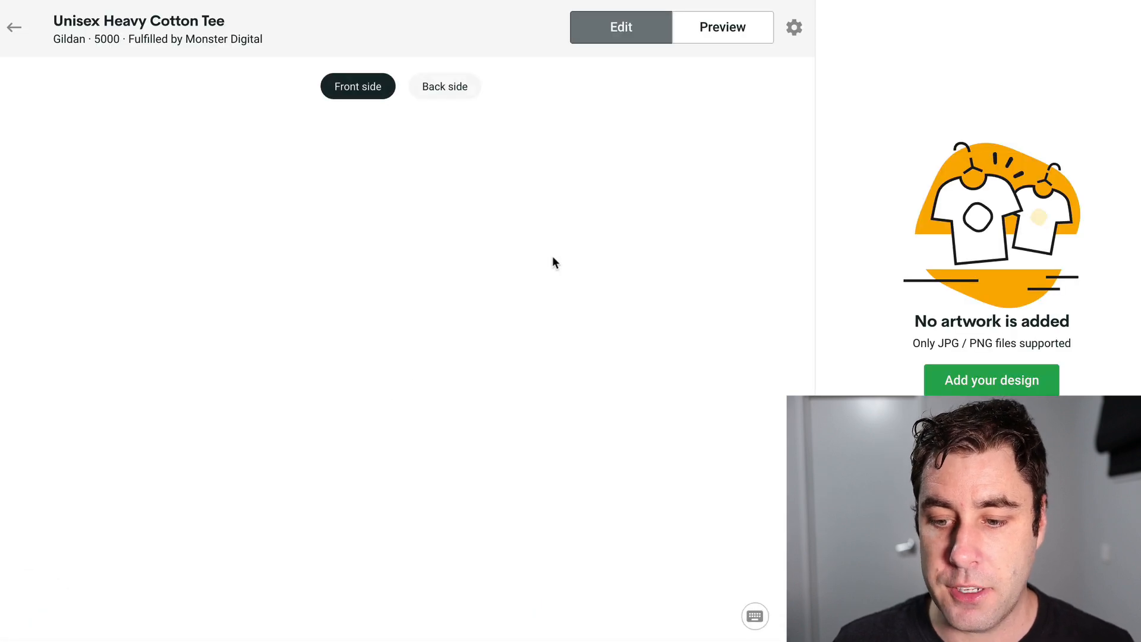
pyautogui.click(971, 326)
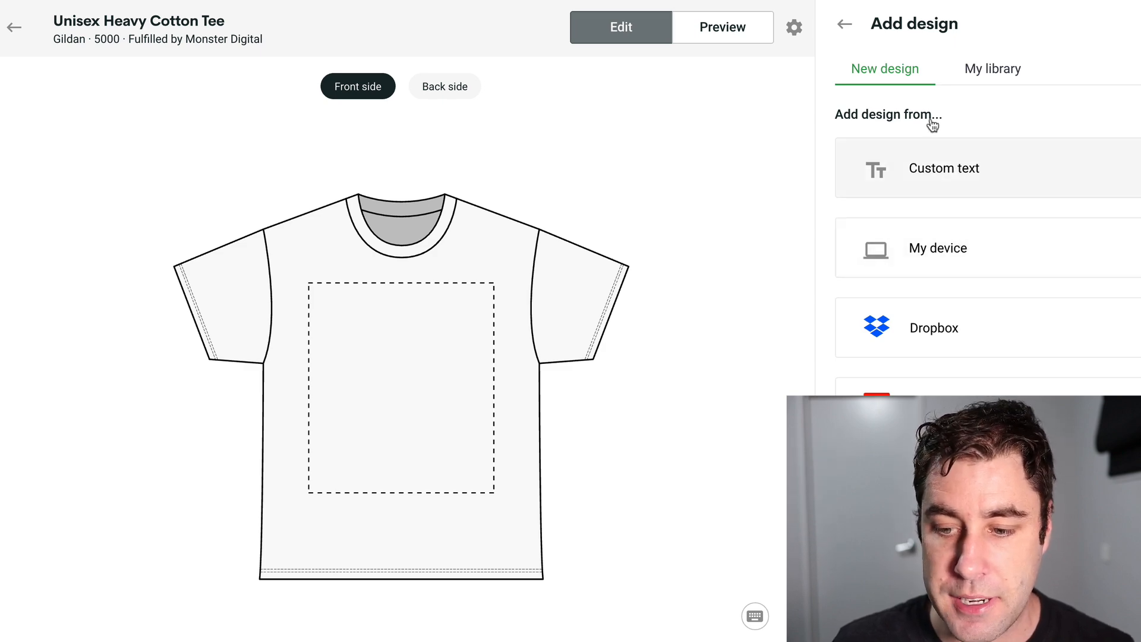
pyautogui.click(859, 262)
pyautogui.doubleClick(389, 200)
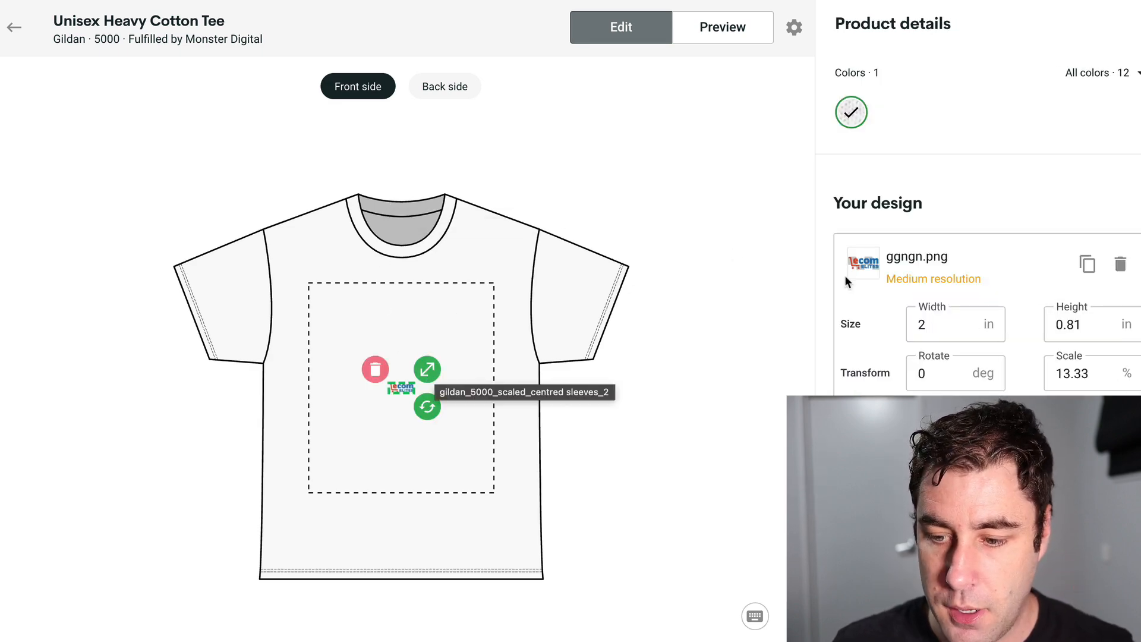
# Move the logo up to the middle of the chest and resize it to about 2.23 in wide.
pyautogui.moveTo(440, 369); pyautogui.dragTo(477, 319)
pyautogui.click(647, 194)
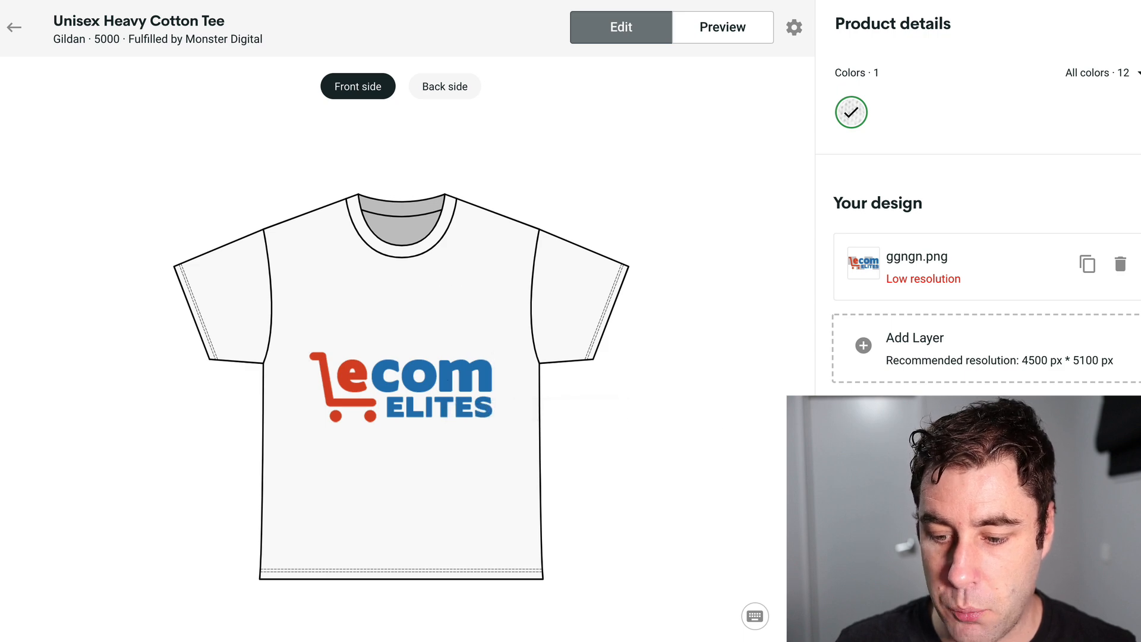
pyautogui.moveTo(433, 379); pyautogui.dragTo(430, 316)
pyautogui.click(489, 294)
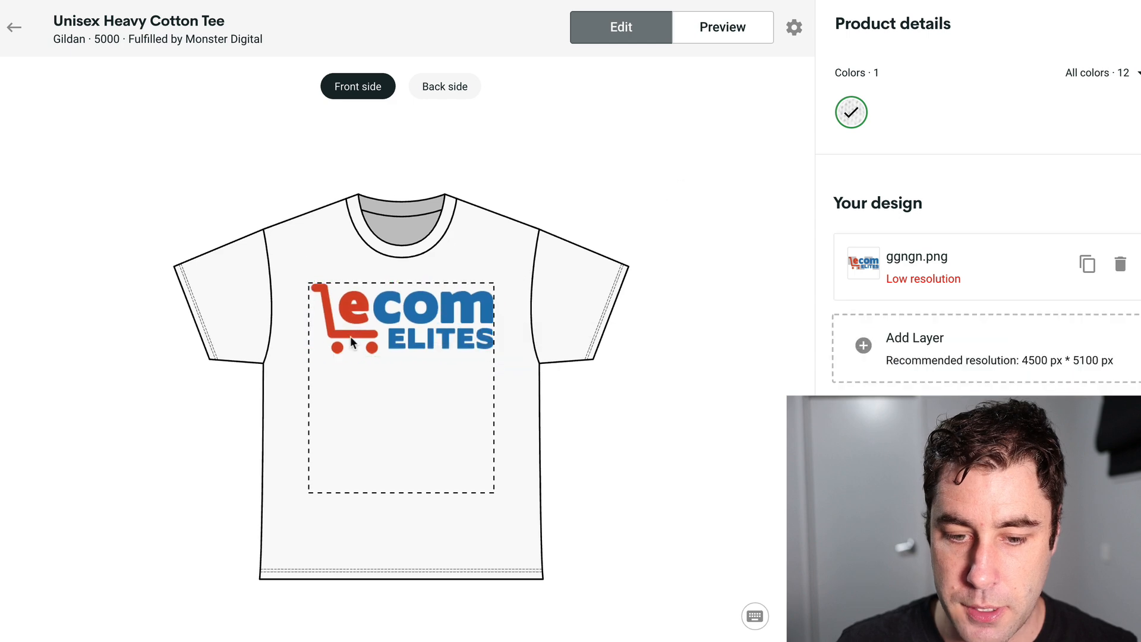
pyautogui.moveTo(493, 284); pyautogui.dragTo(421, 325)
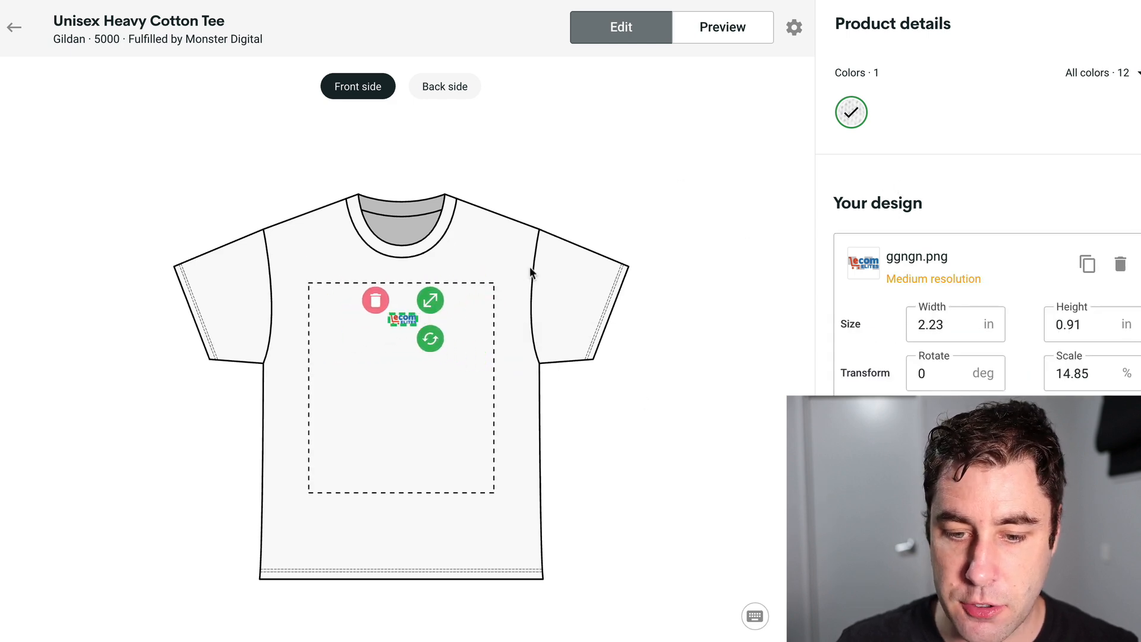
pyautogui.click(649, 183)
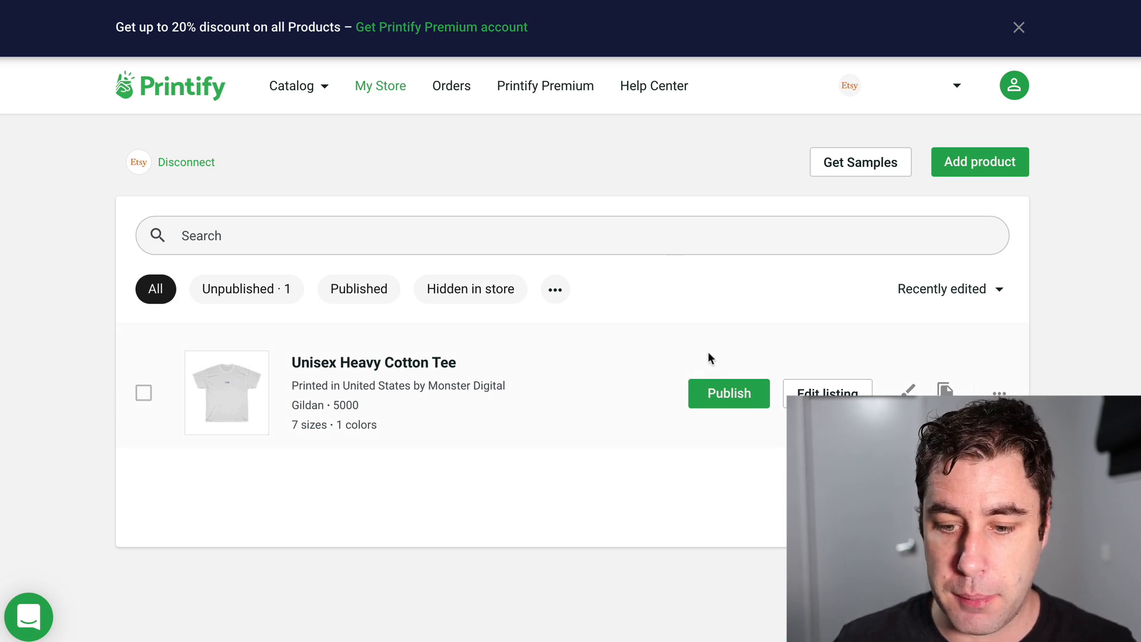
# Try to publish the Unisex Heavy Cotton Tee, and open its listing to review the mockups and product description.
pyautogui.click(712, 392)
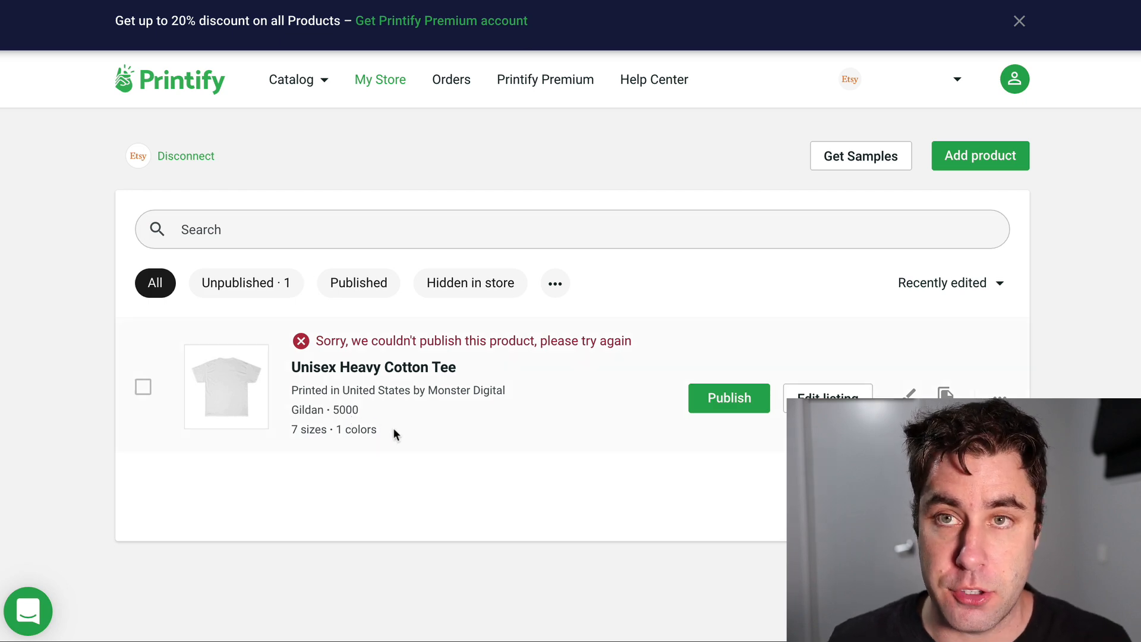
pyautogui.click(827, 393)
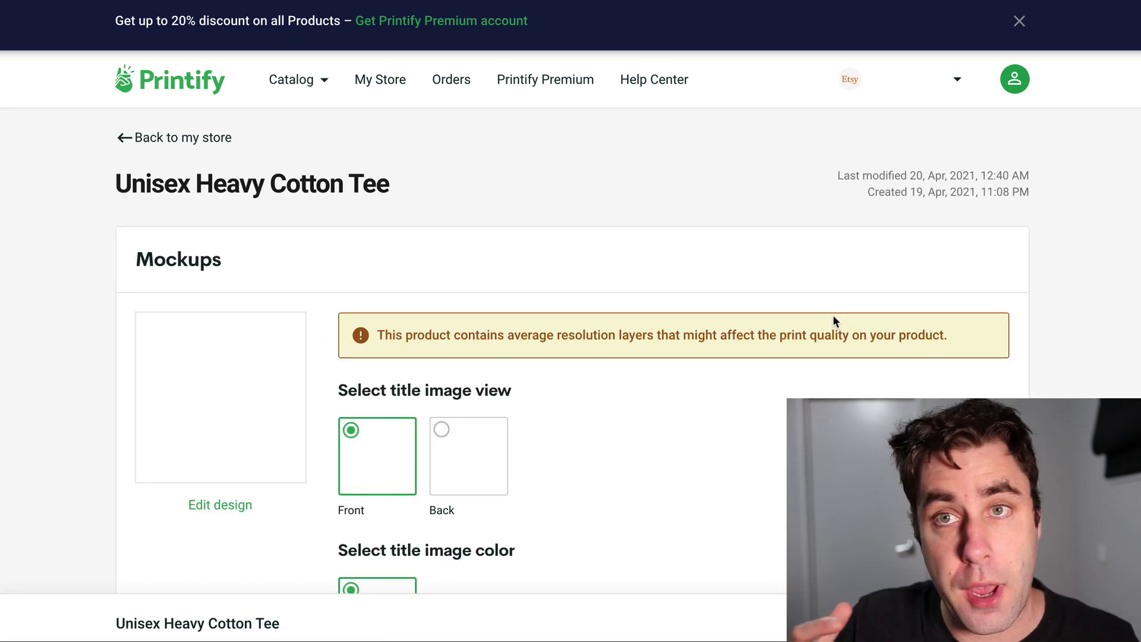
pyautogui.scroll(-6, 351, 247)
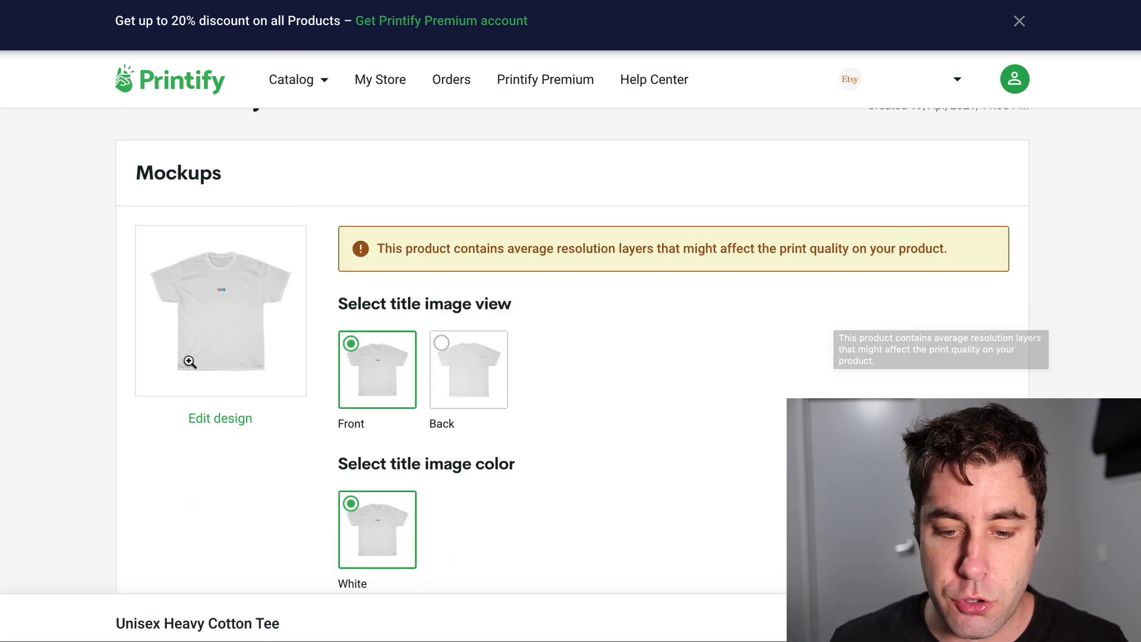
pyautogui.scroll(-6, 350, 248)
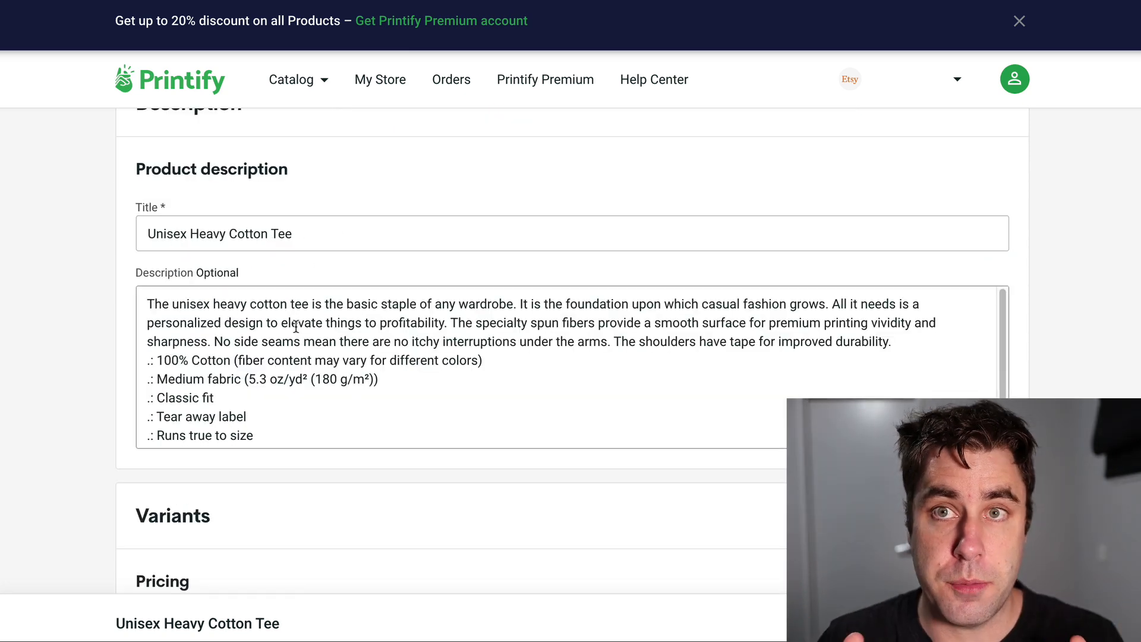
pyautogui.scroll(-1, 308, 316)
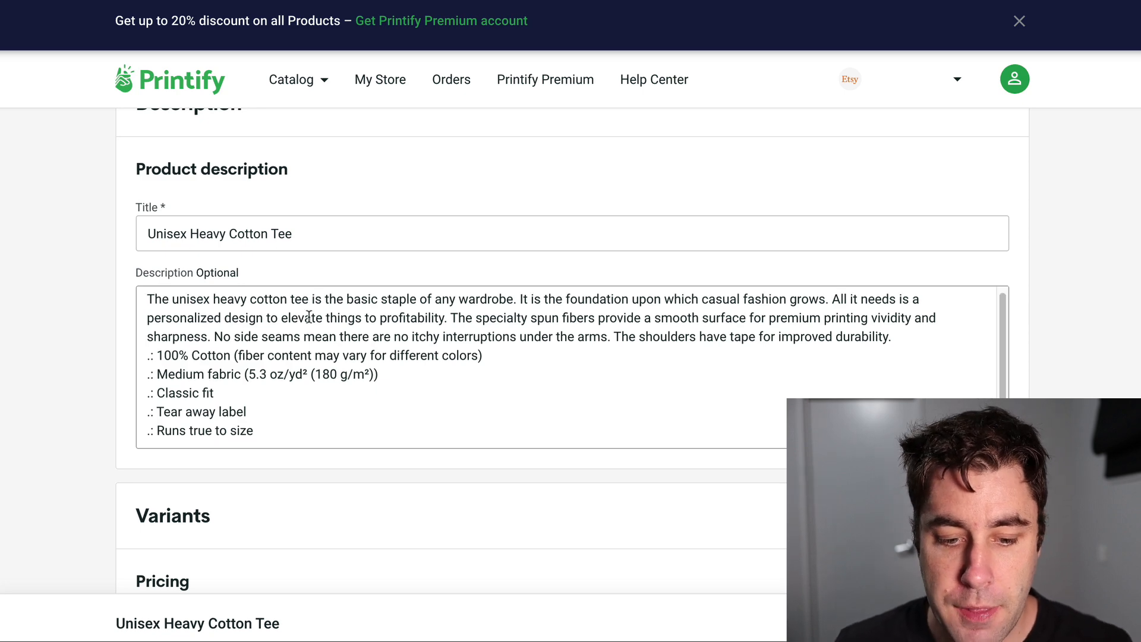
# Set the profit margin of the white size S variant to 80%.
pyautogui.scroll(-5, 22, 262)
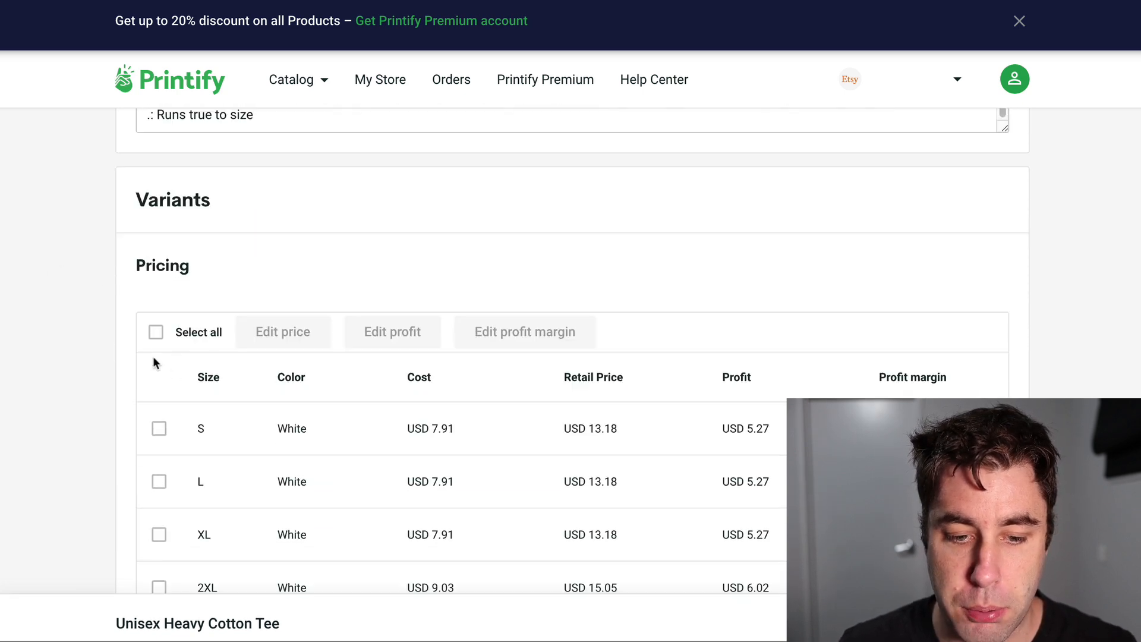
pyautogui.scroll(-2, 151, 265)
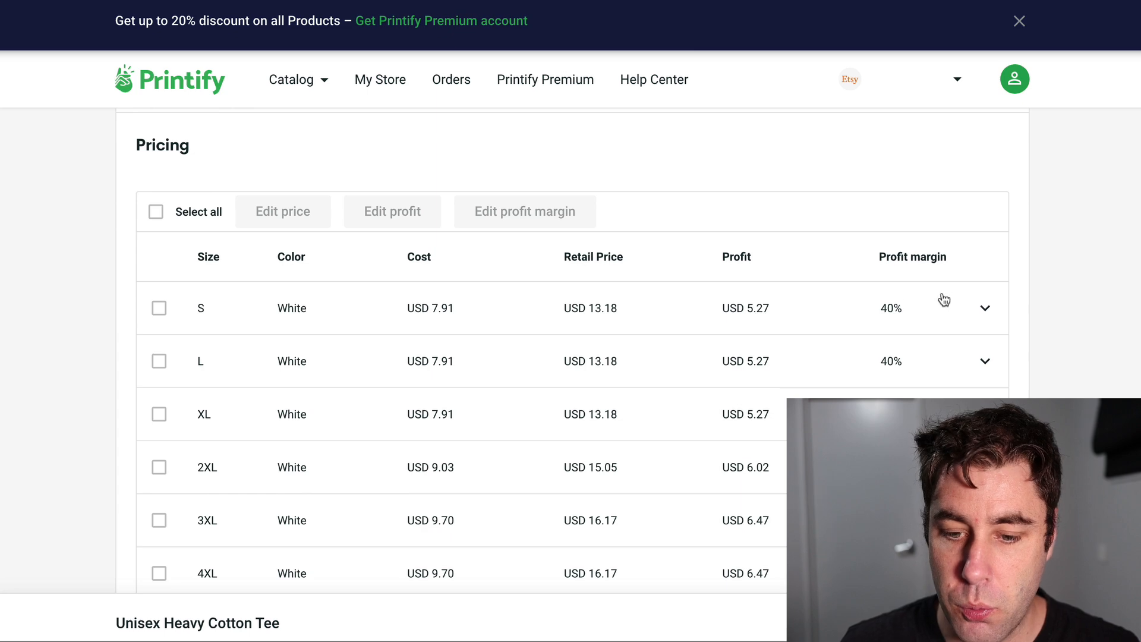
pyautogui.scroll(-1, 907, 296)
pyautogui.scroll(1, 907, 296)
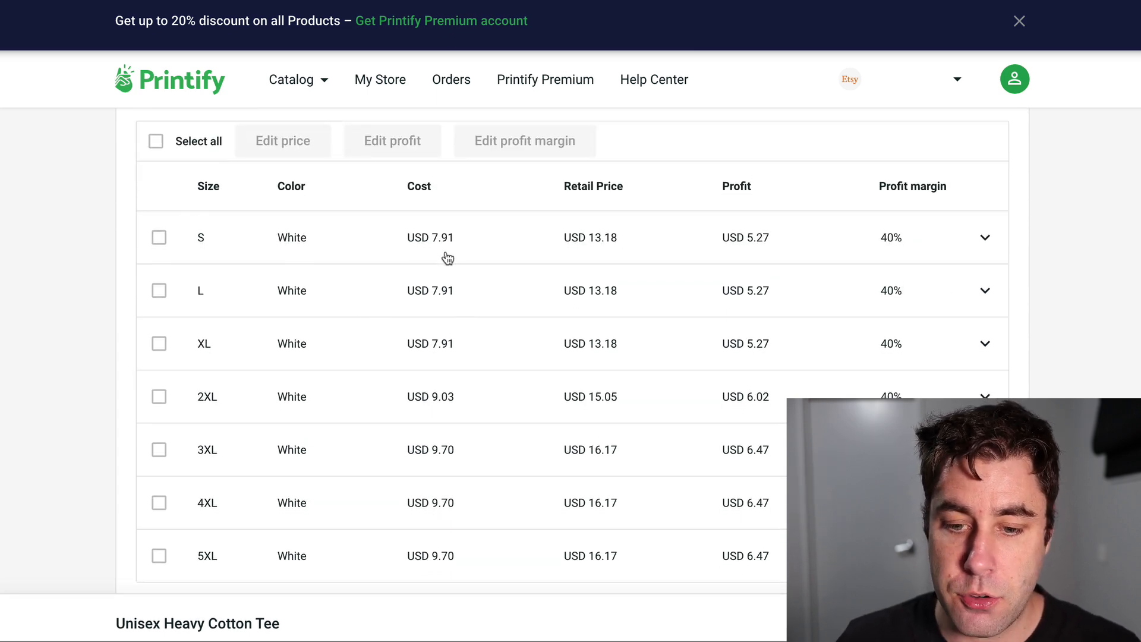
pyautogui.click(908, 246)
pyautogui.doubleClick(895, 296)
pyautogui.write('80')
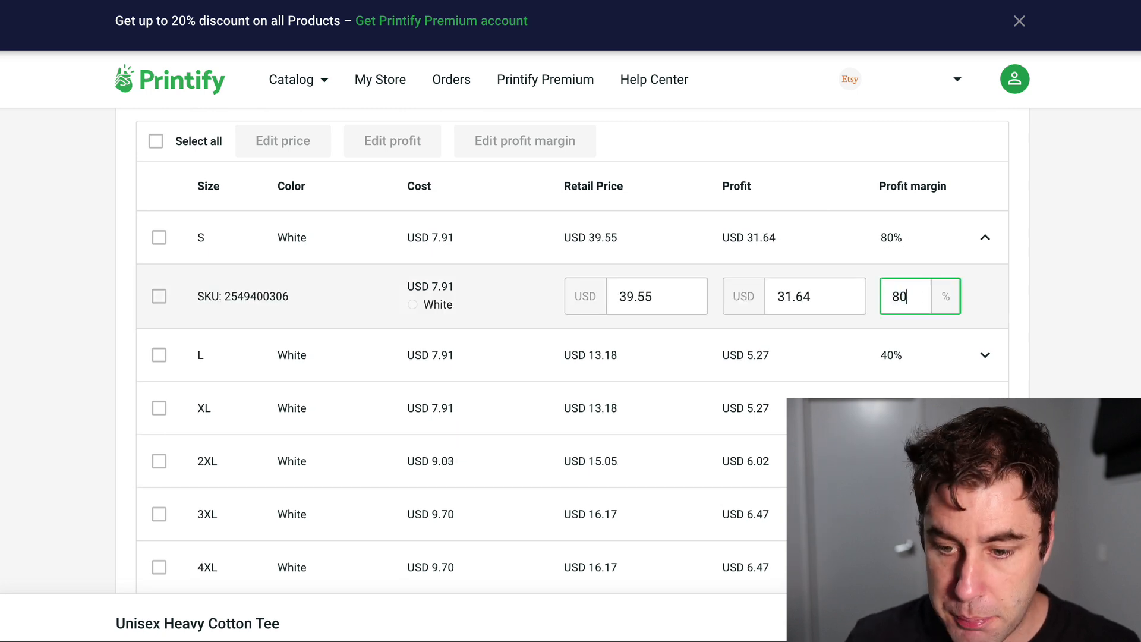
pyautogui.click(1032, 223)
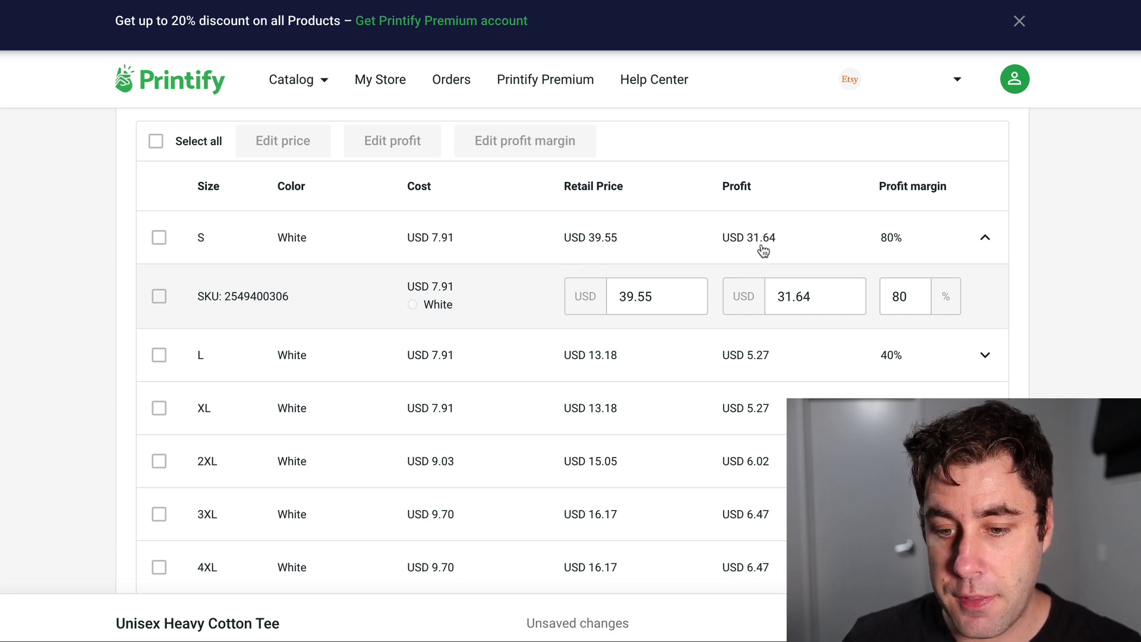
# Enable publishing the product to the Etsy store and review the details to sync and the shipping profile options.
pyautogui.scroll(-1, 772, 246)
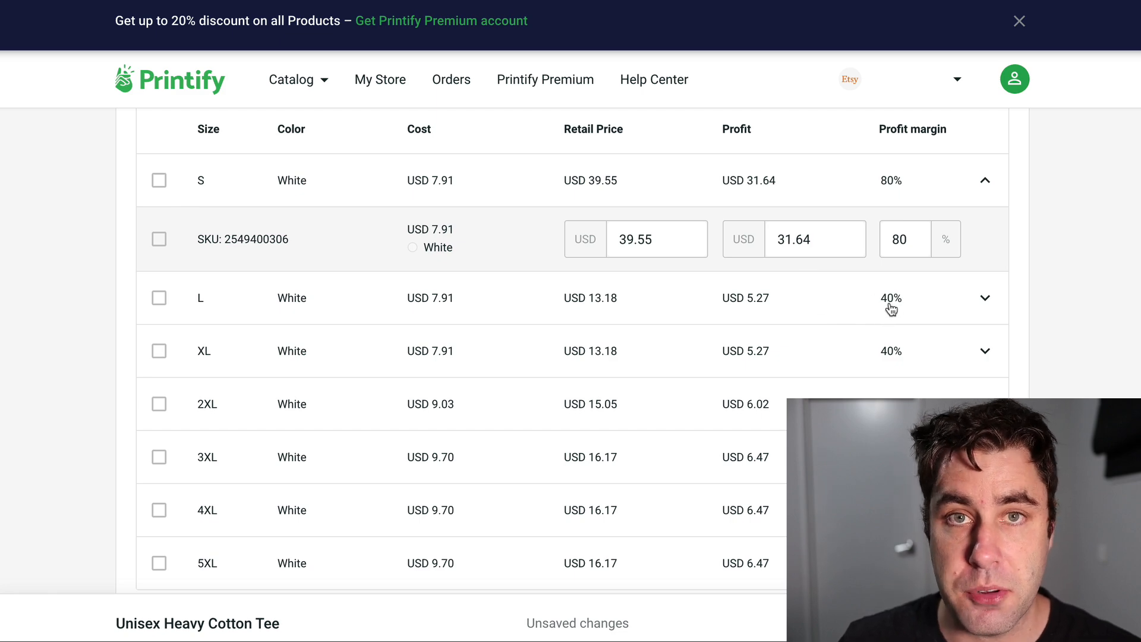
pyautogui.scroll(-1, 810, 328)
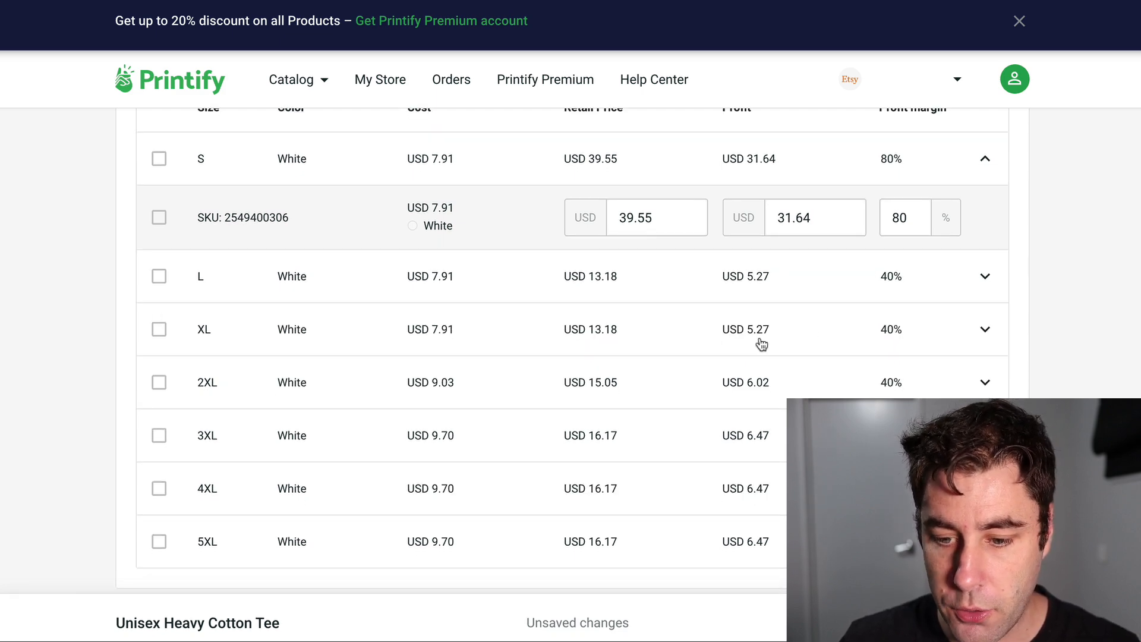
pyautogui.scroll(-3, 770, 339)
pyautogui.scroll(1, 765, 327)
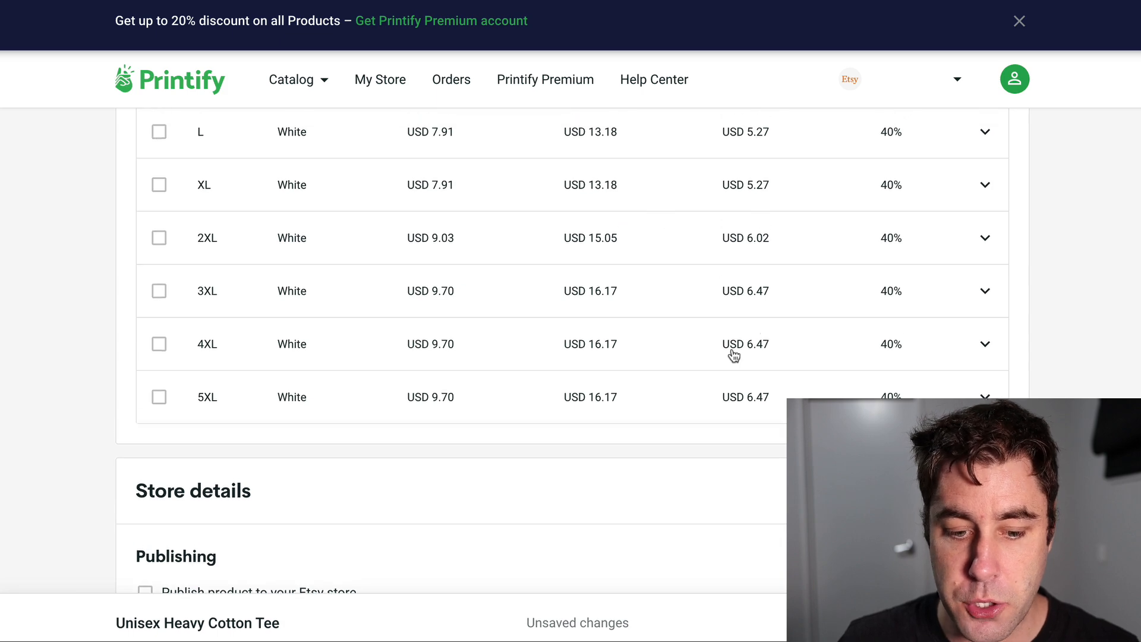
pyautogui.scroll(-1, 653, 316)
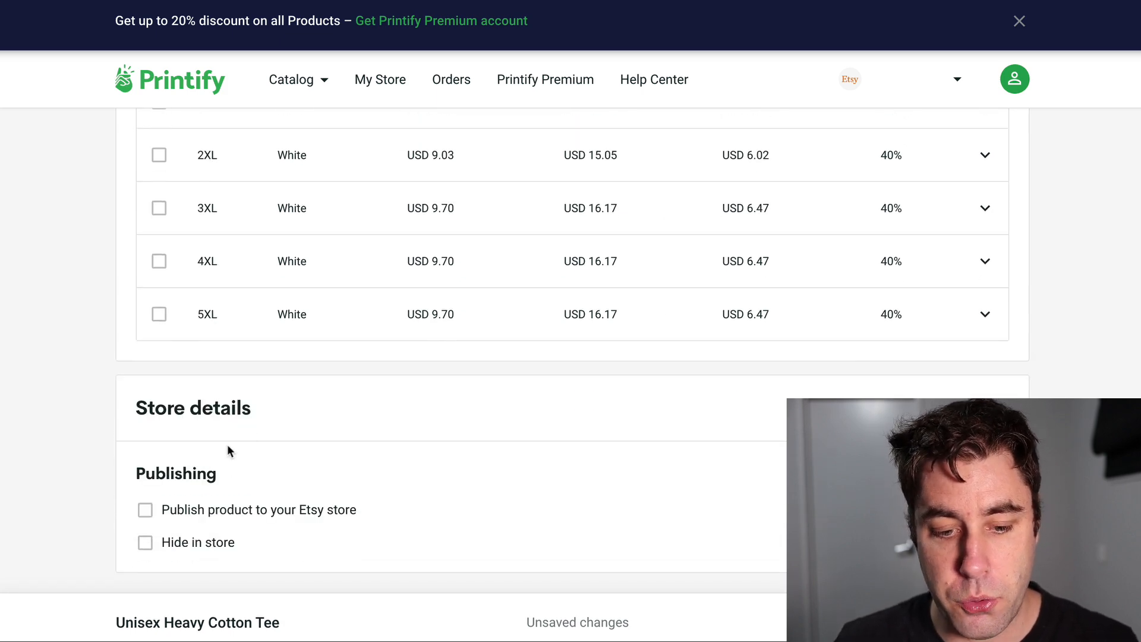
pyautogui.click(149, 514)
pyautogui.scroll(-1, 285, 517)
pyautogui.scroll(-3, 290, 474)
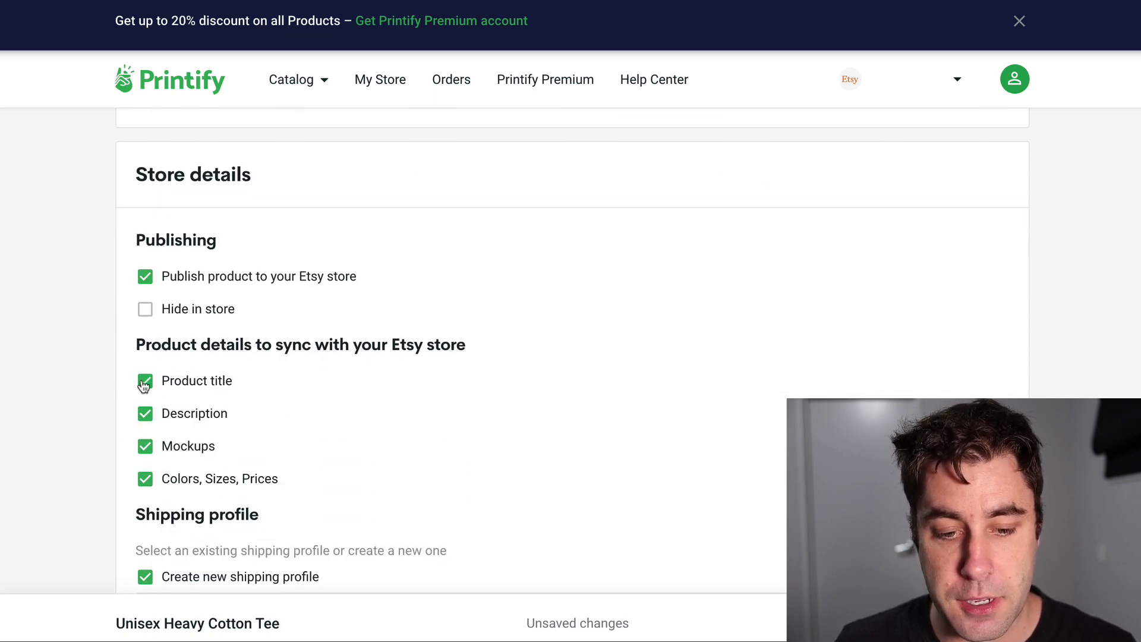
pyautogui.scroll(-1, 145, 386)
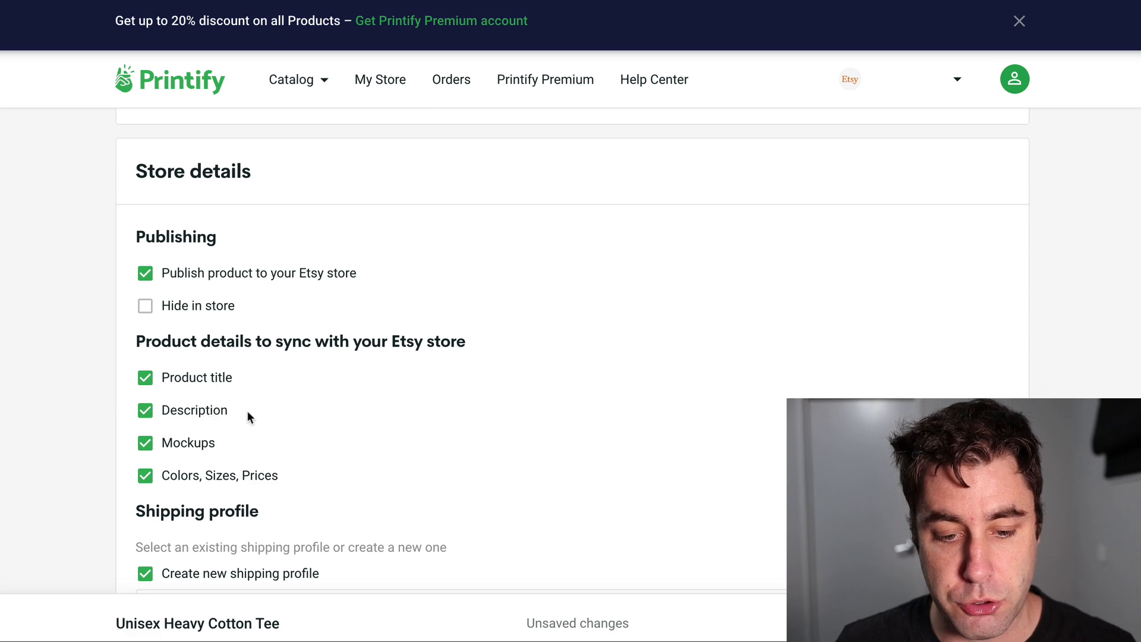
pyautogui.scroll(-1, 236, 476)
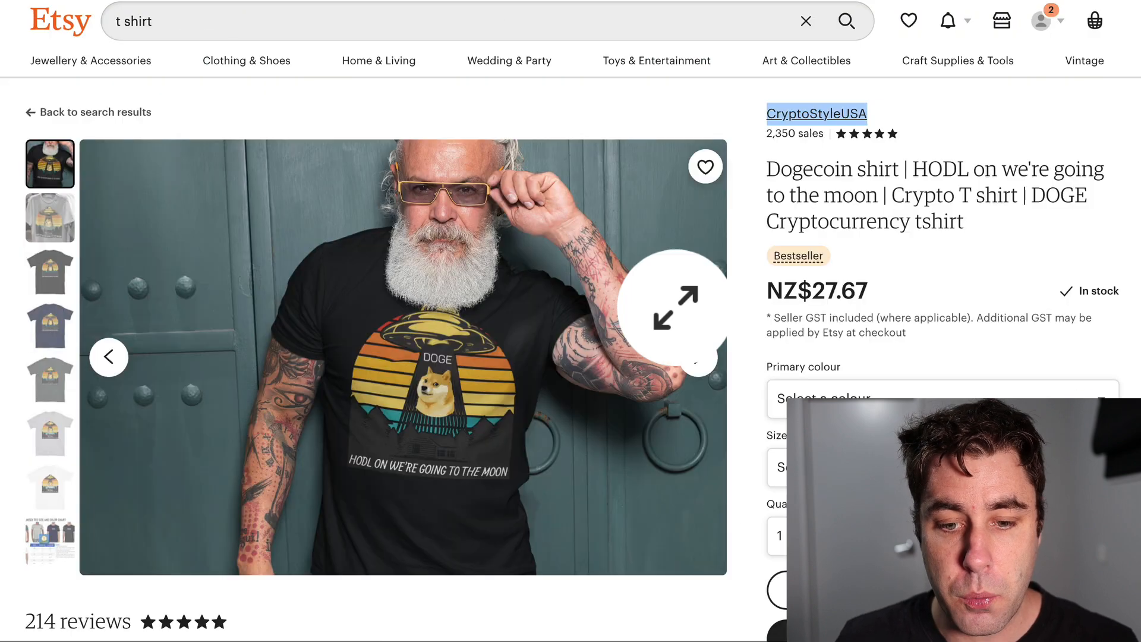
# Switch to Etsy to look at the Dogecoin shirt listing, and open its seller's shop, CryptoStyleUSA.
pyautogui.scroll(-1, 484, 289)
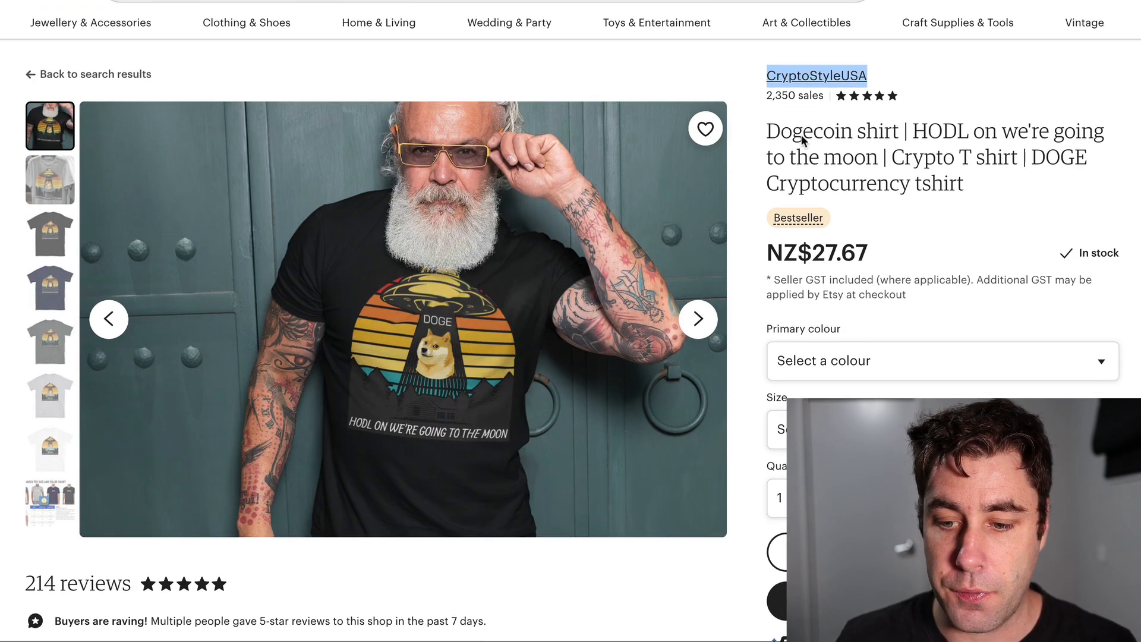
pyautogui.moveTo(827, 224)
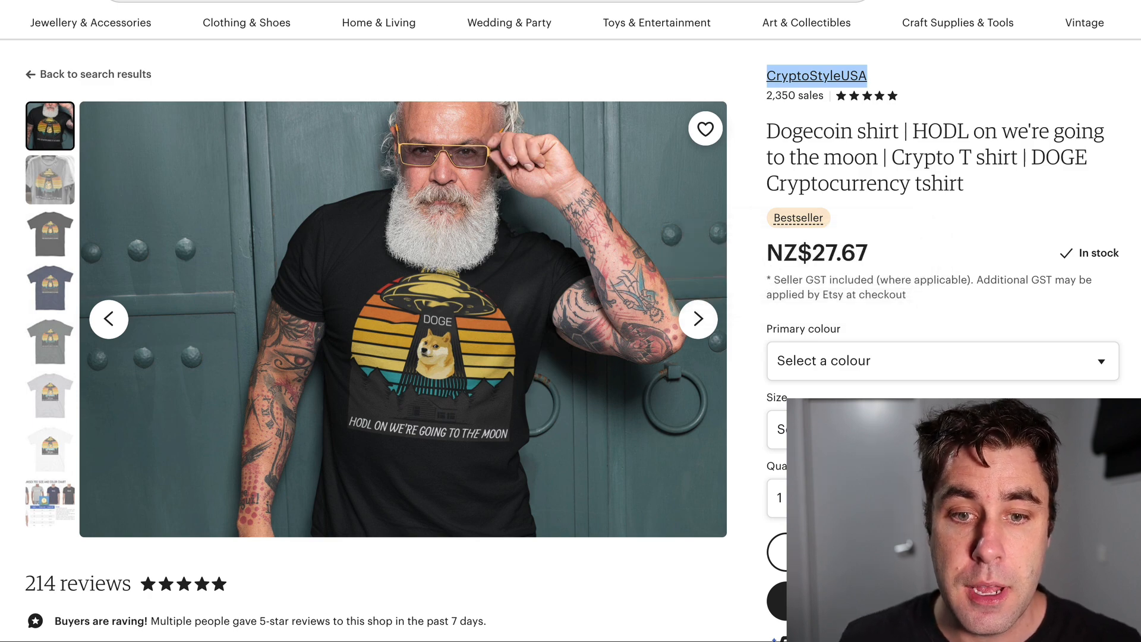
pyautogui.click(816, 76)
pyautogui.scroll(-1, 187, 522)
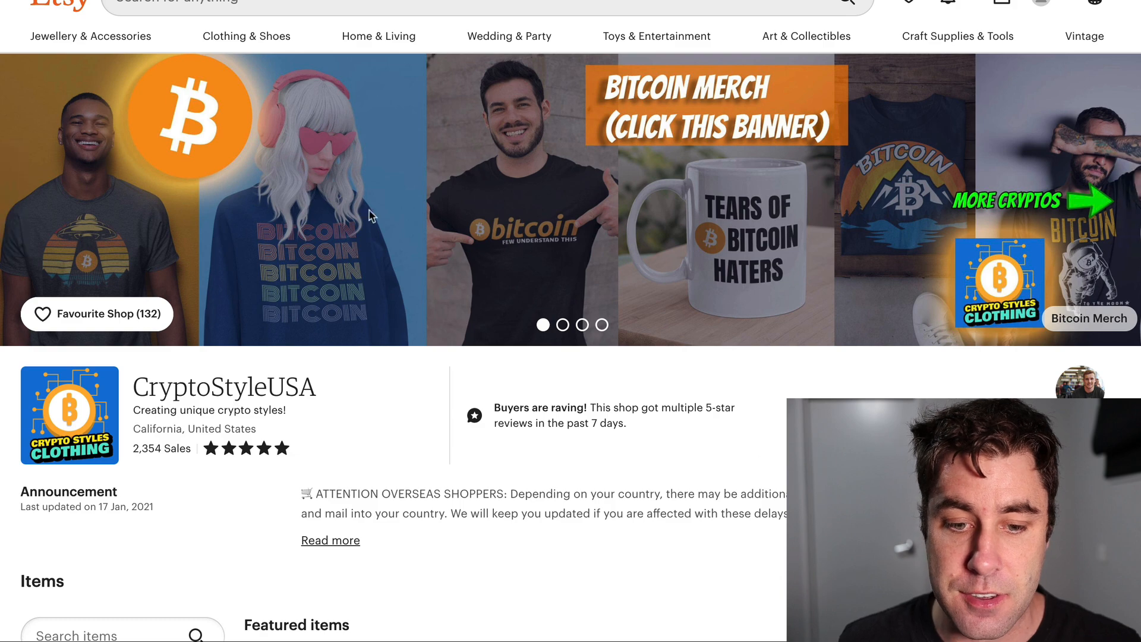
# Look through the CryptoStyleUSA shop's featured items and full range of crypto shirts, returning to the shop header.
pyautogui.scroll(-1, 477, 333)
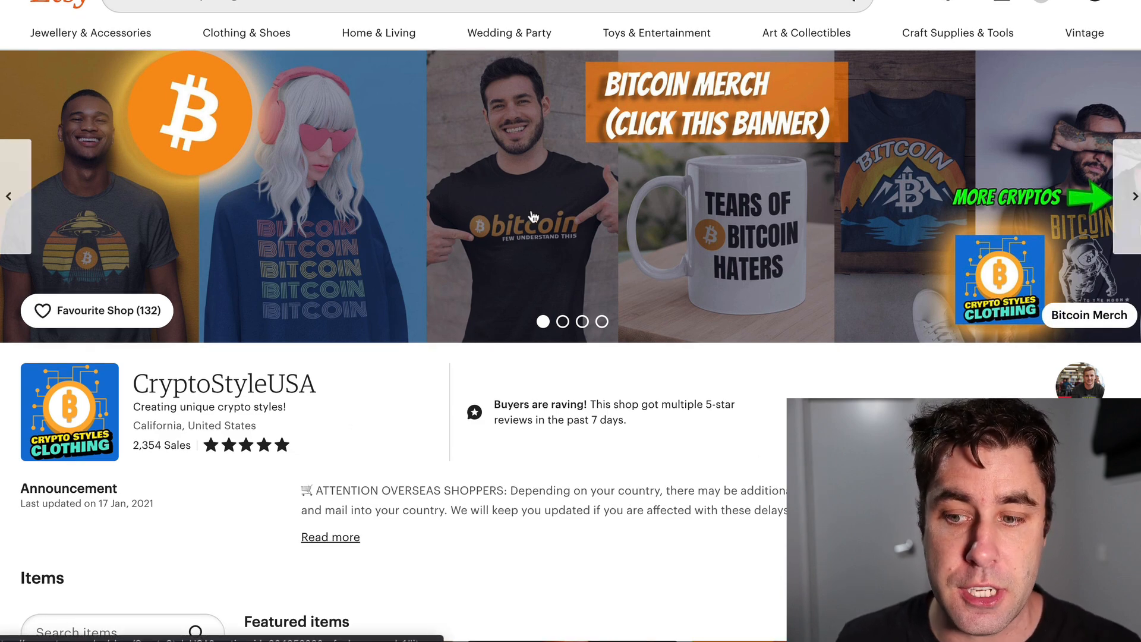
pyautogui.scroll(-8, 533, 217)
pyautogui.scroll(-3, 302, 252)
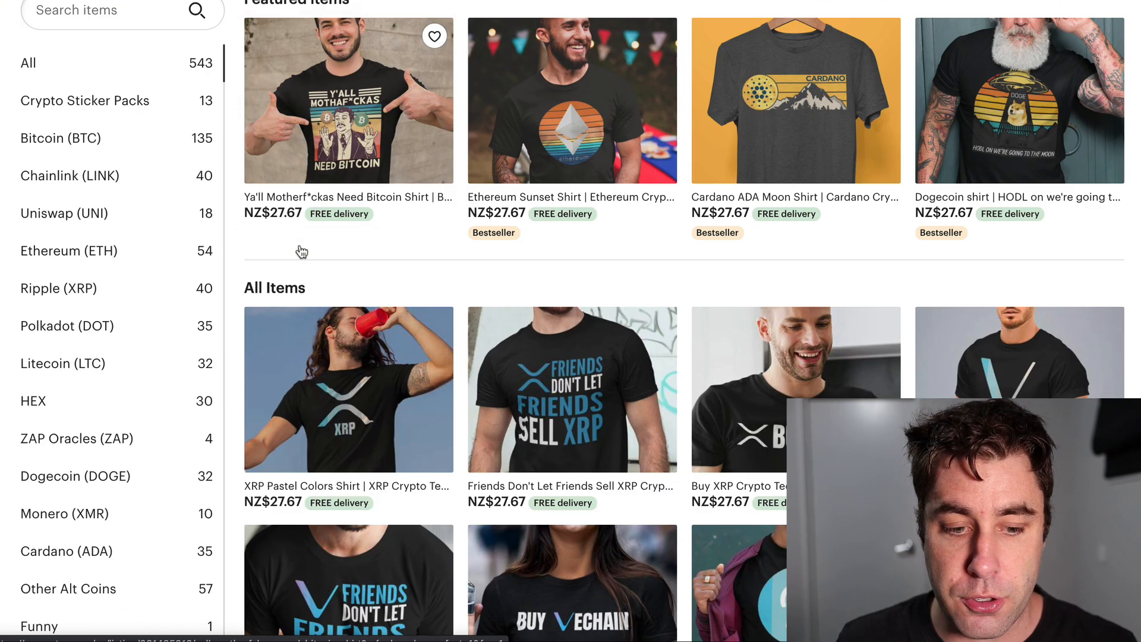
pyautogui.scroll(-20, 302, 252)
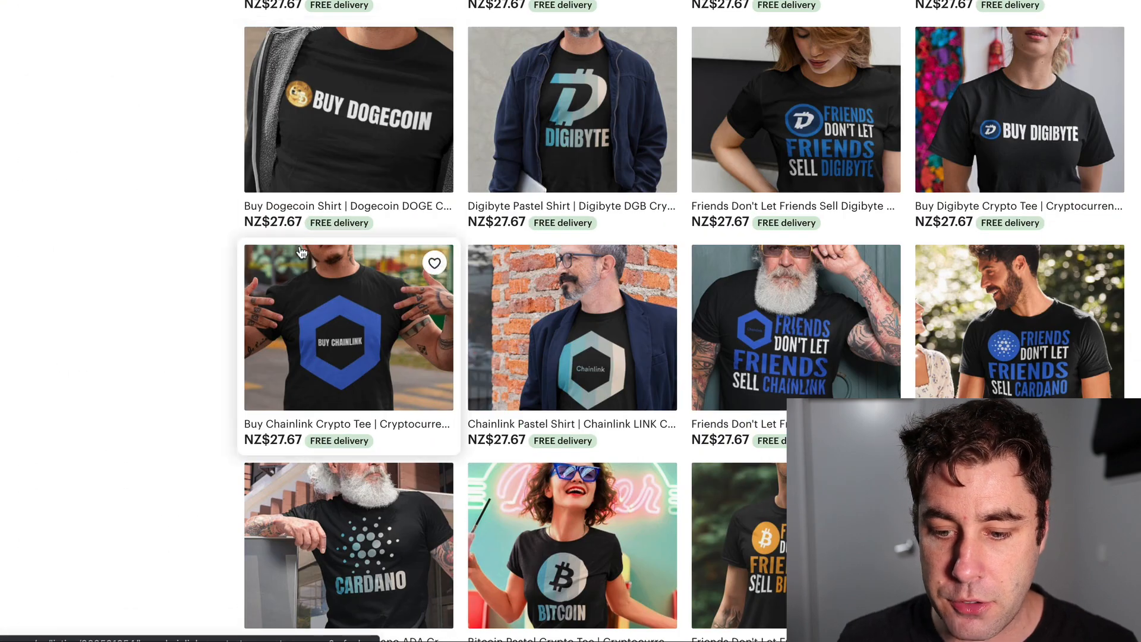
pyautogui.scroll(-12, 301, 252)
pyautogui.scroll(-9, 301, 252)
pyautogui.scroll(17, 301, 252)
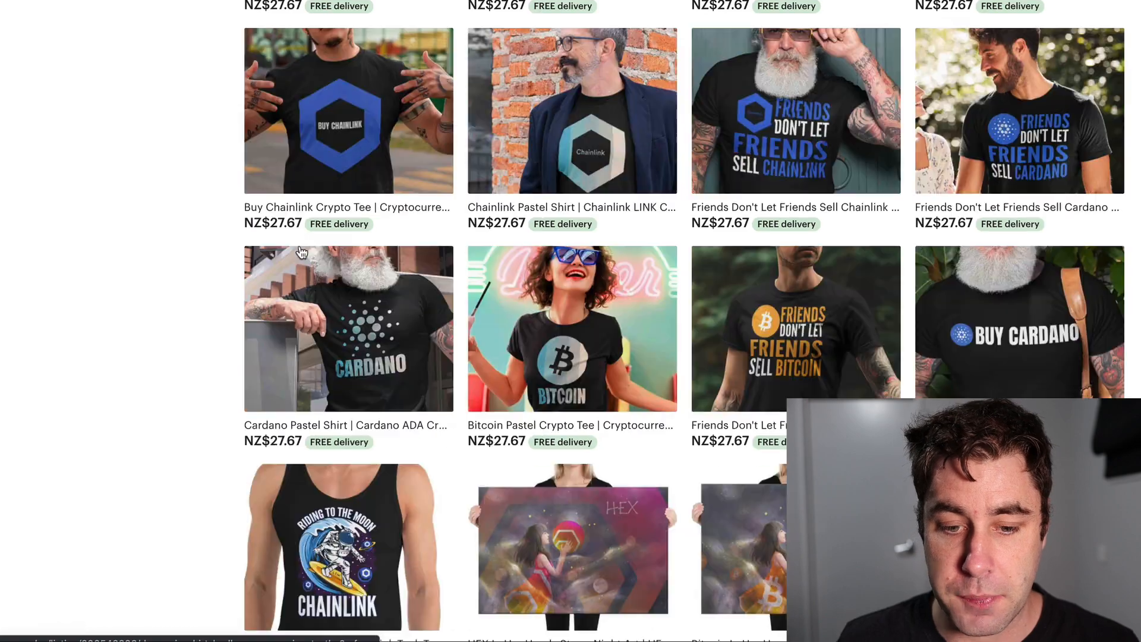
pyautogui.scroll(20, 301, 252)
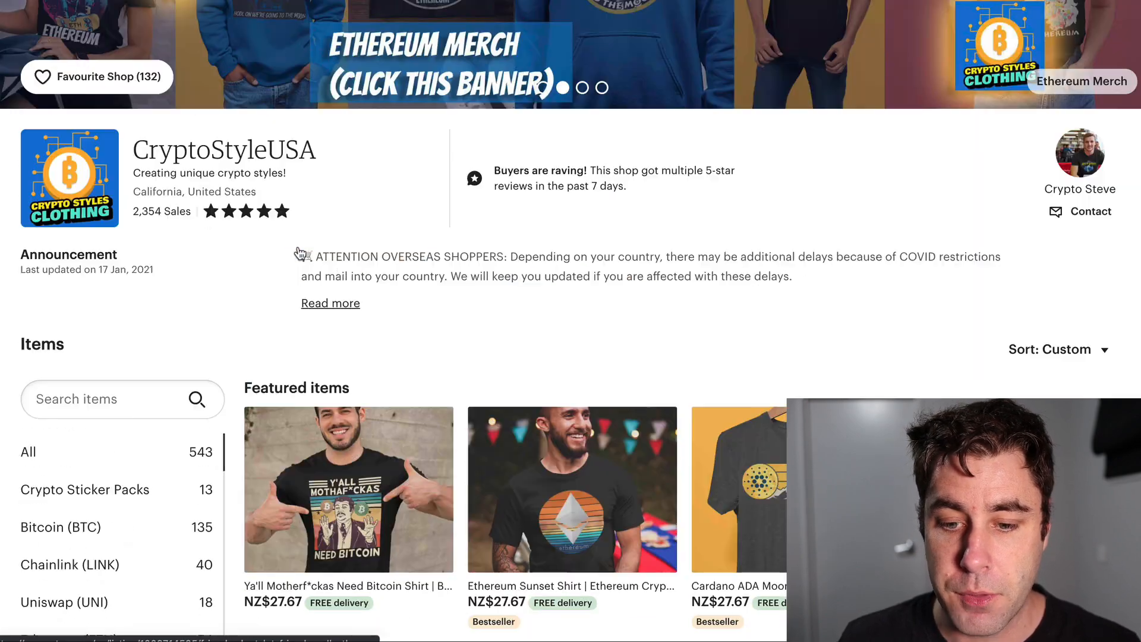
pyautogui.scroll(4, 301, 254)
pyautogui.scroll(-3, 300, 250)
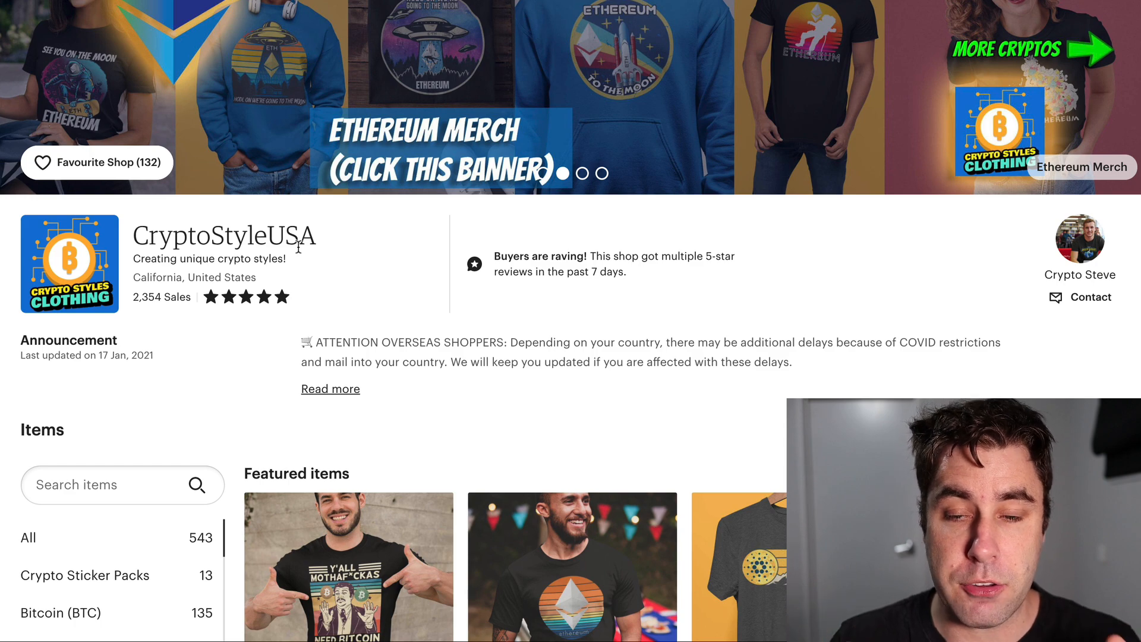
# Check the T-shirts category in the Printify catalog, and return to Etsy to browse the CryptoStyleUSA shop's items again.
pyautogui.scroll(-2, 298, 246)
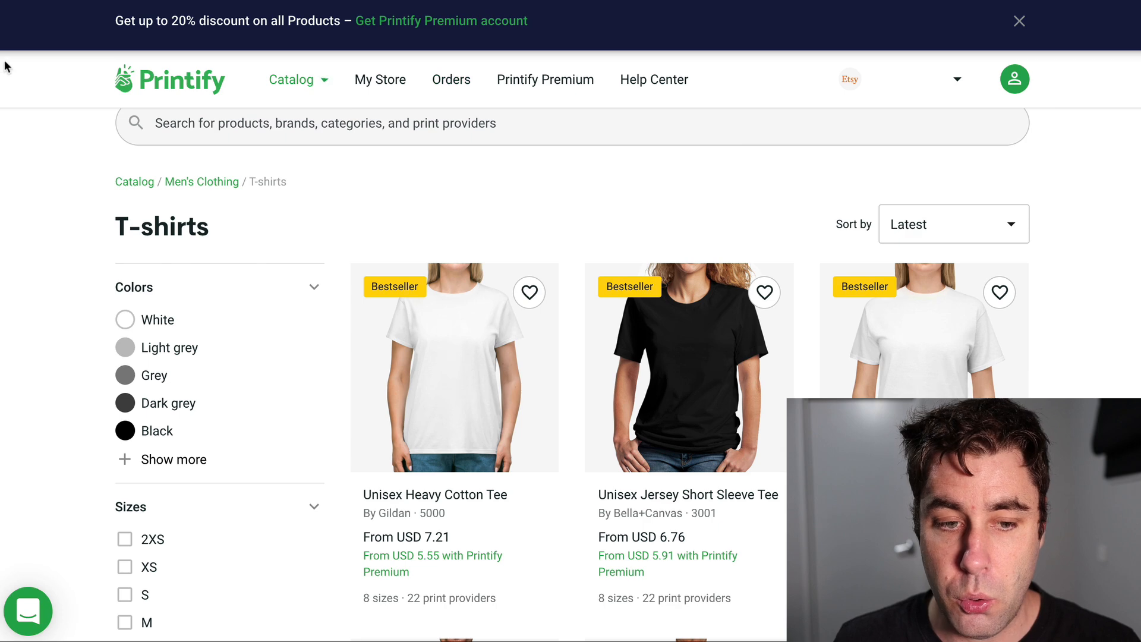
pyautogui.moveTo(292, 79)
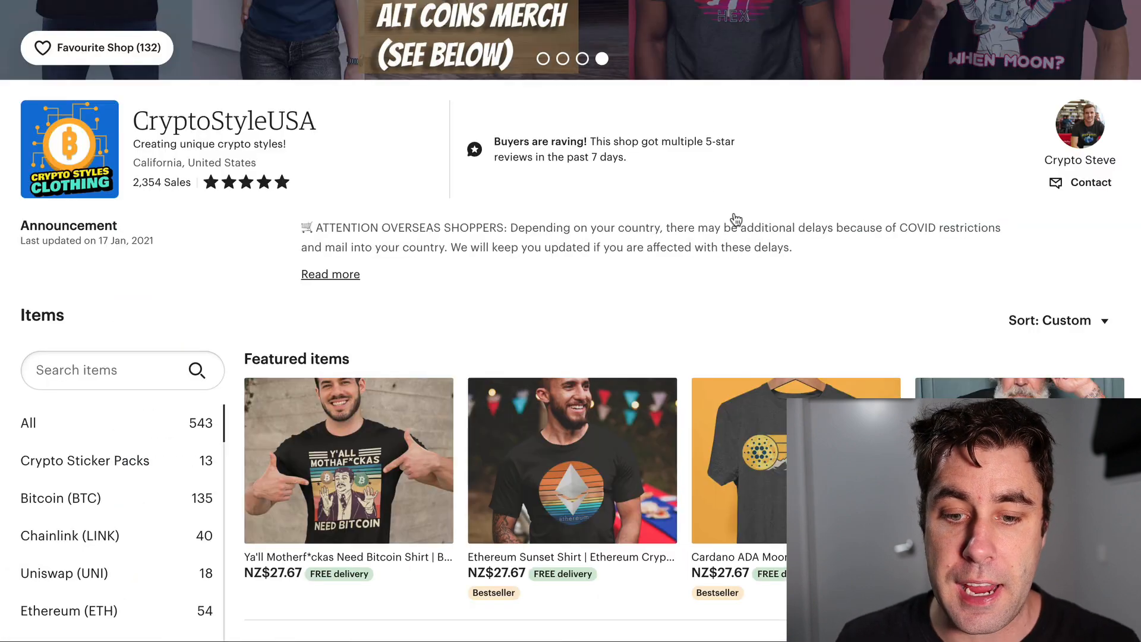
pyautogui.scroll(-7, 283, 253)
pyautogui.scroll(-10, 283, 253)
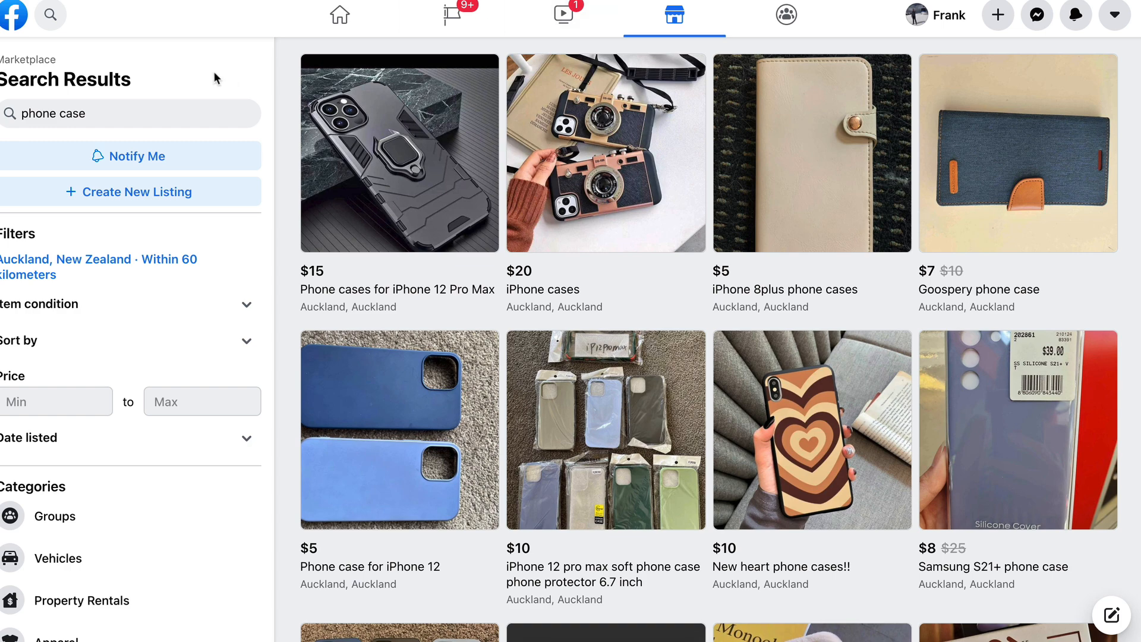
# Switch to Facebook Marketplace and examine the designs and prices of the "phone case" listings around Auckland, returning to the first results.
pyautogui.scroll(-6, 451, 116)
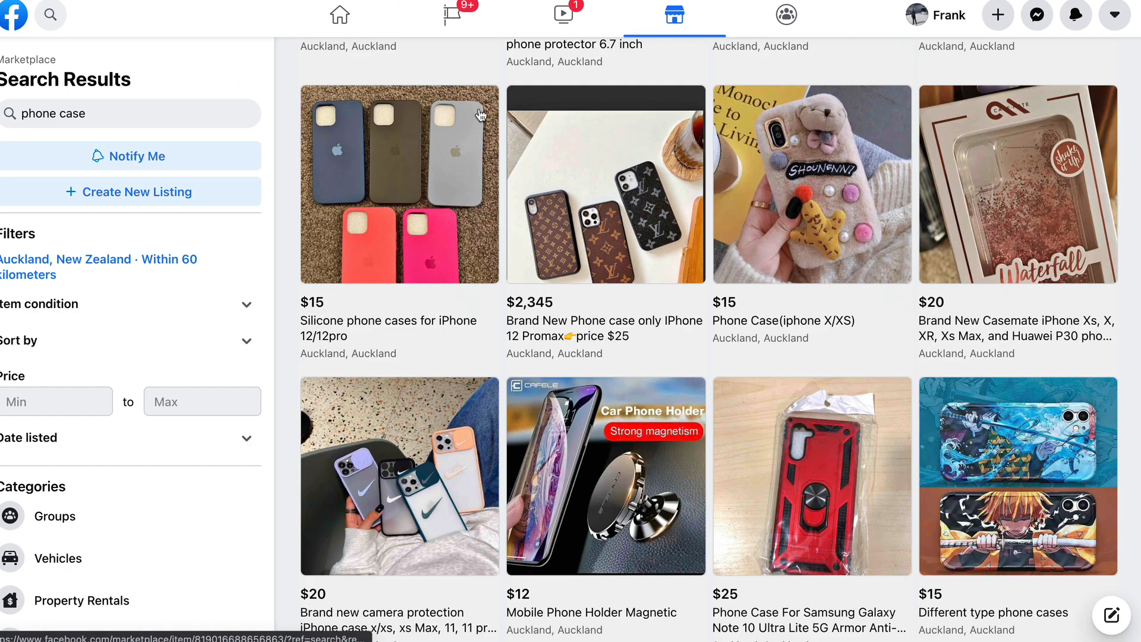
pyautogui.scroll(-3, 695, 290)
pyautogui.scroll(-6, 695, 290)
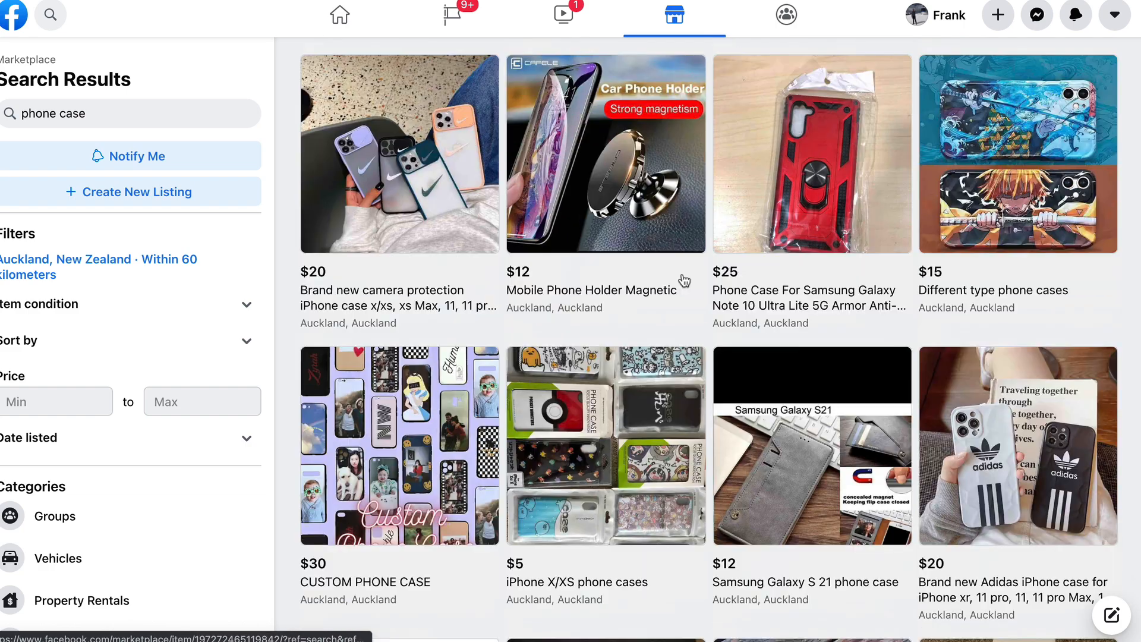
pyautogui.scroll(-5, 685, 280)
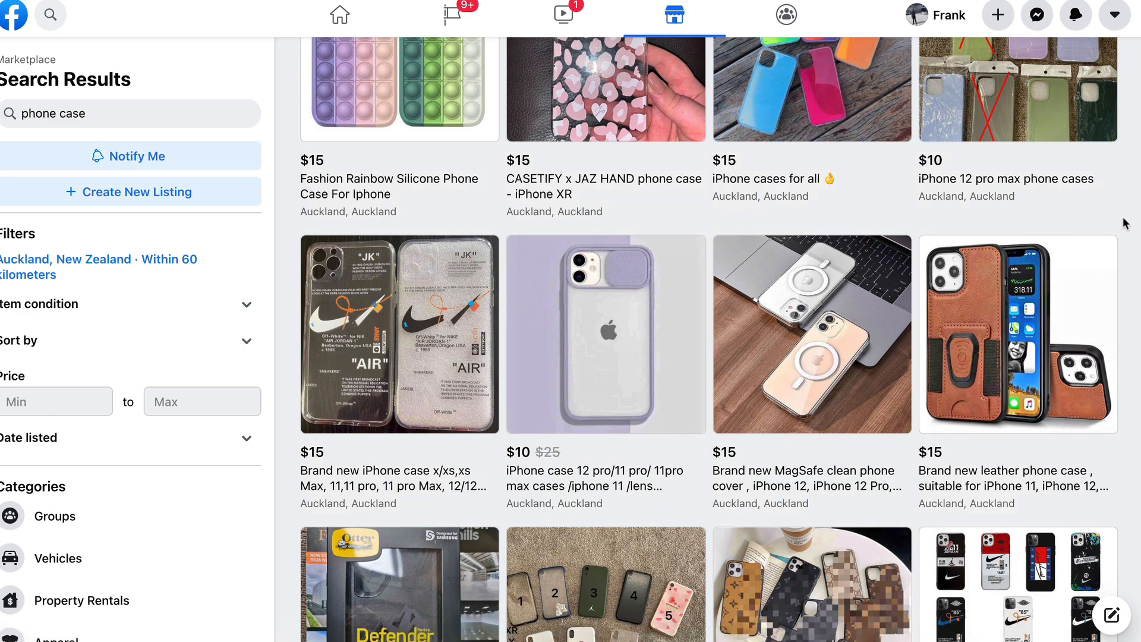
pyautogui.scroll(-5, 1122, 225)
pyautogui.scroll(-3, 1122, 225)
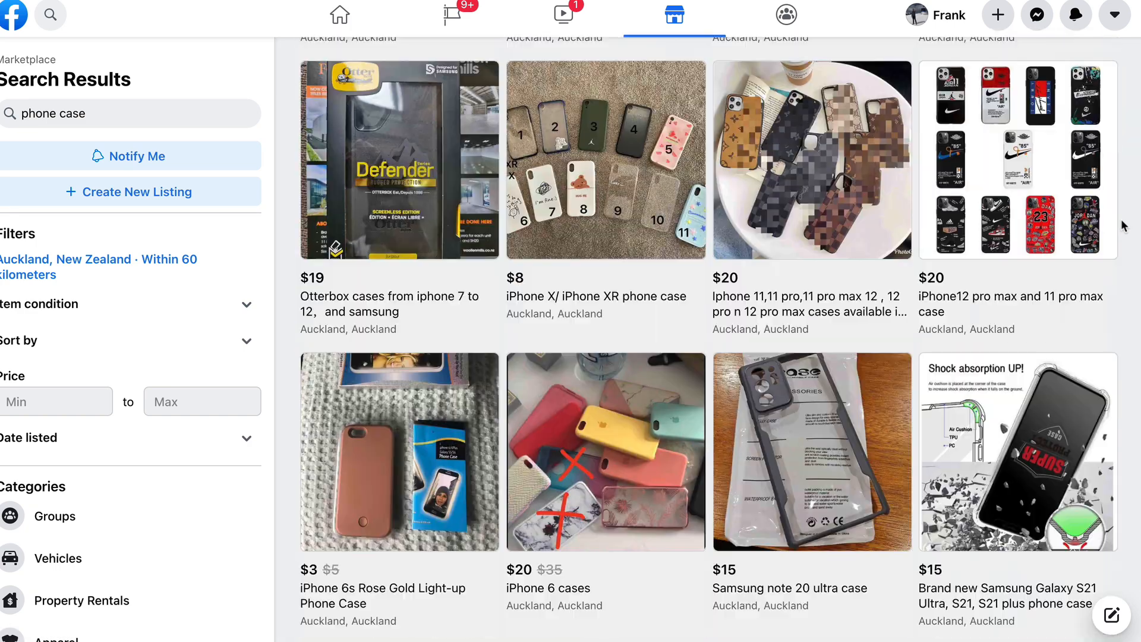
pyautogui.scroll(-4, 1122, 225)
pyautogui.scroll(-10, 651, 350)
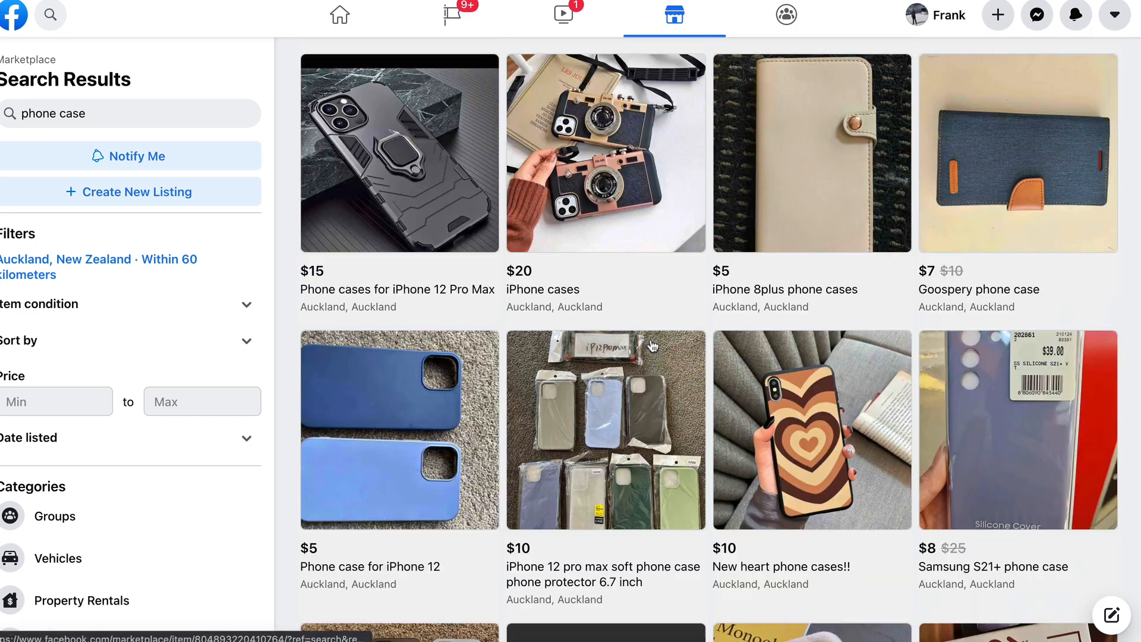